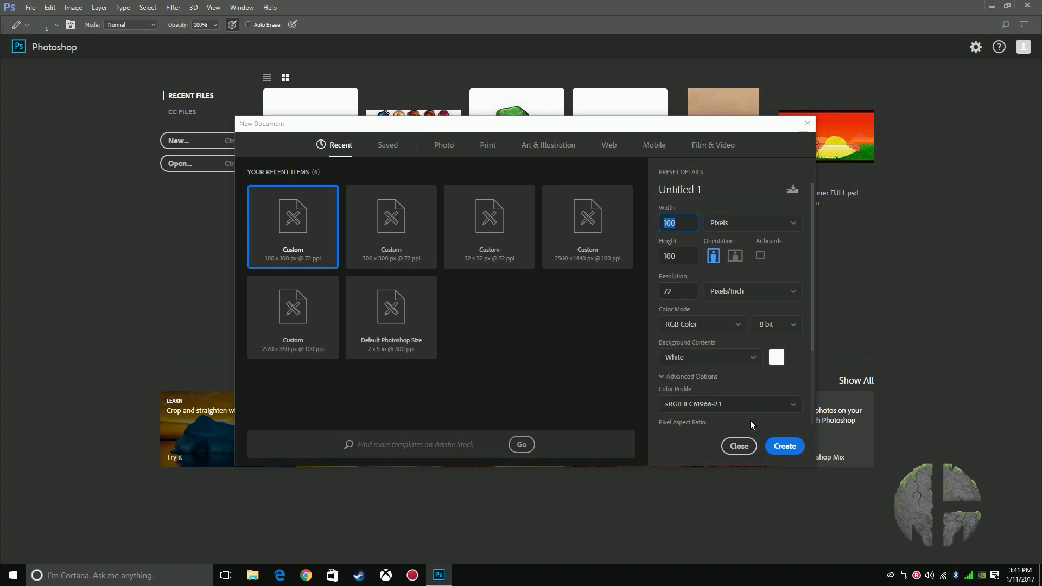
Create a 100 x 100 pixel document at 72 ppi with a white background and convert its Background into a regular layer
click(779, 445)
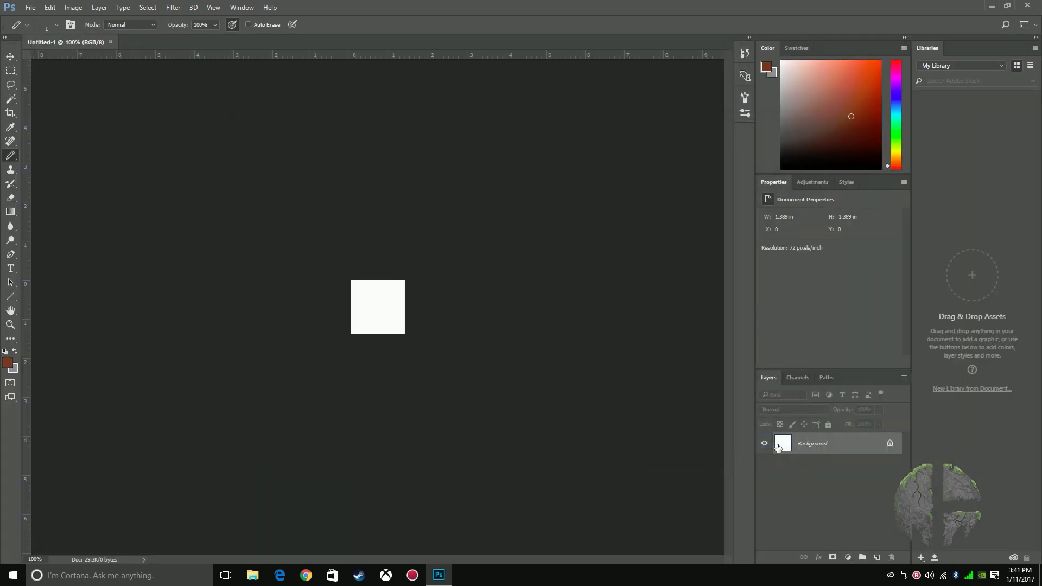
key(ctrl+plus)
key(ctrl+plus)
key(ctrl+plus)
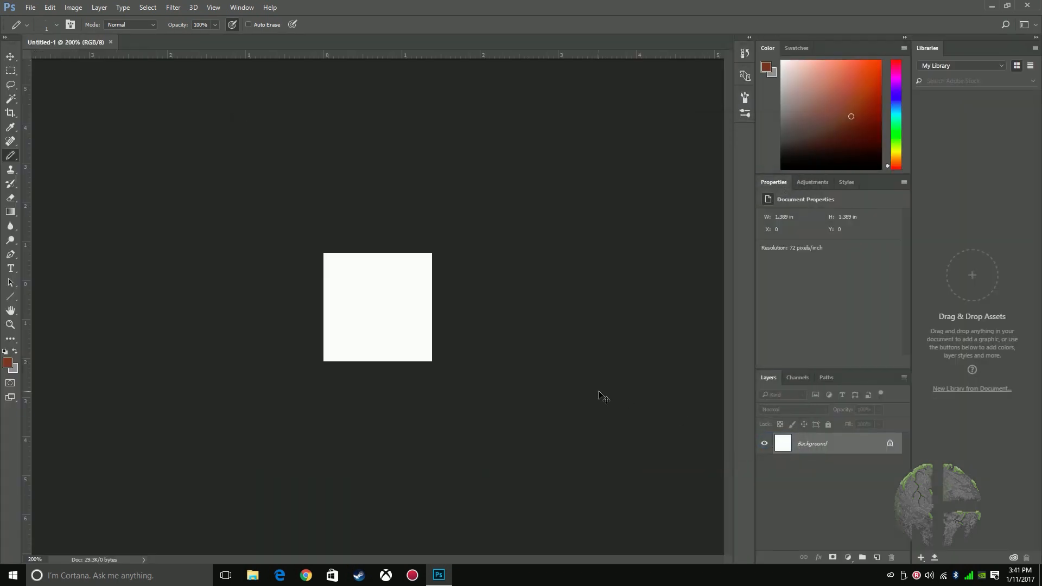
key(ctrl+plus)
key(ctrl+plus)
key(ctrl+plus)
key(ctrl+plus)
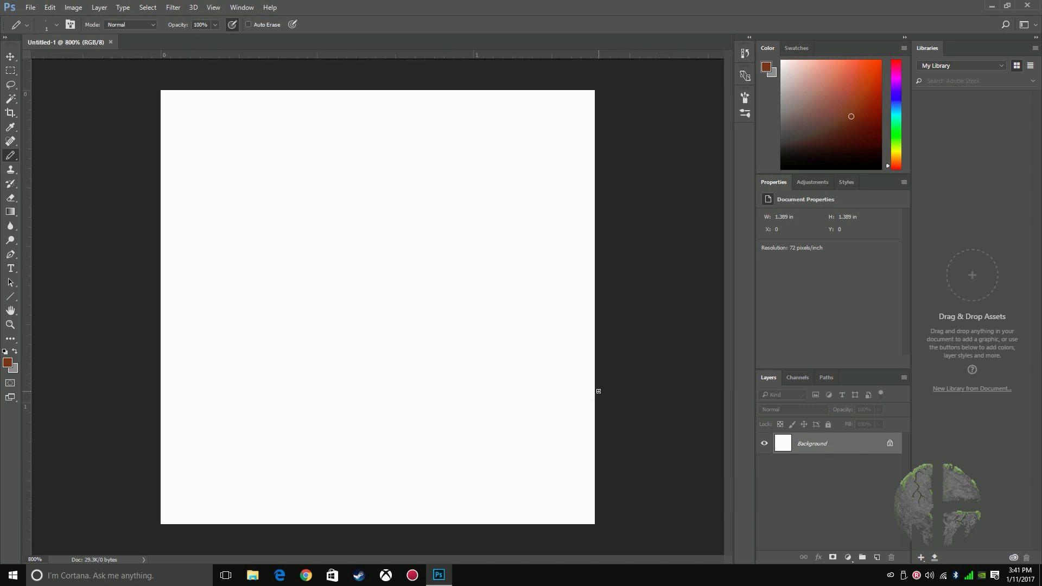
double_click(818, 444)
click(609, 185)
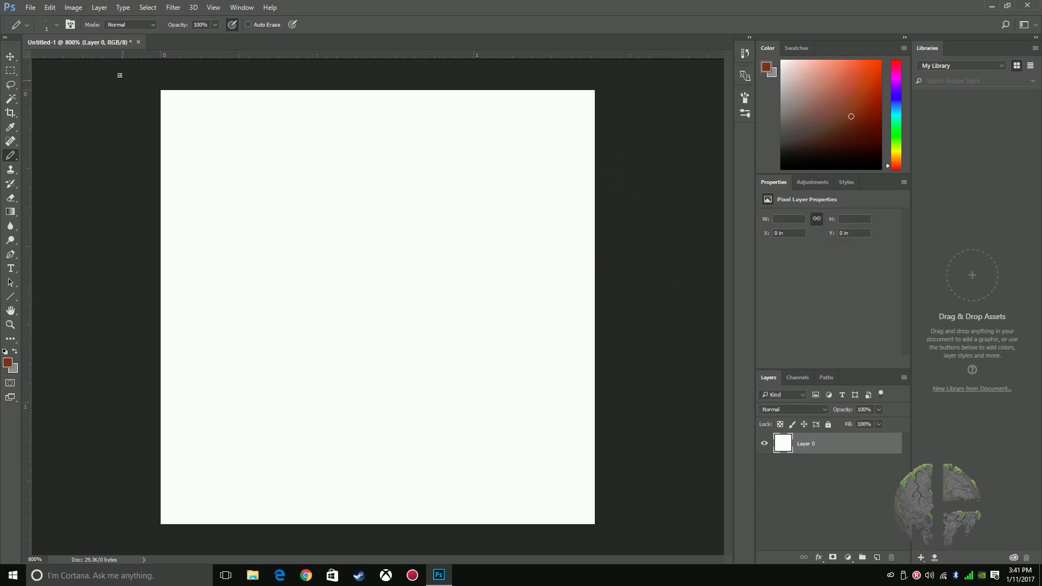
Open a second window of the same document and float it as a small preview at 300% over the main canvas
click(239, 7)
mouse_move(247, 22)
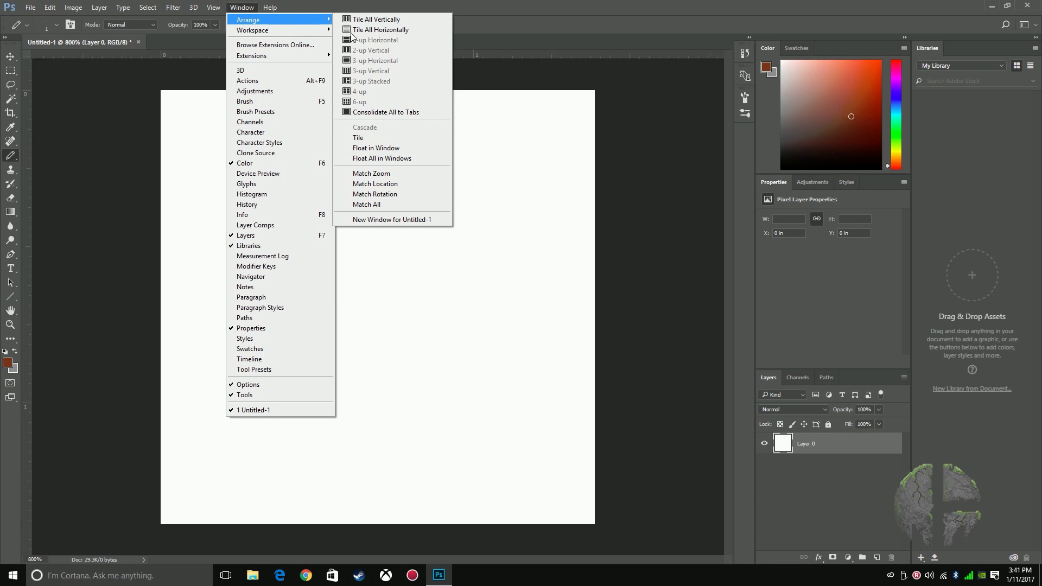
click(370, 219)
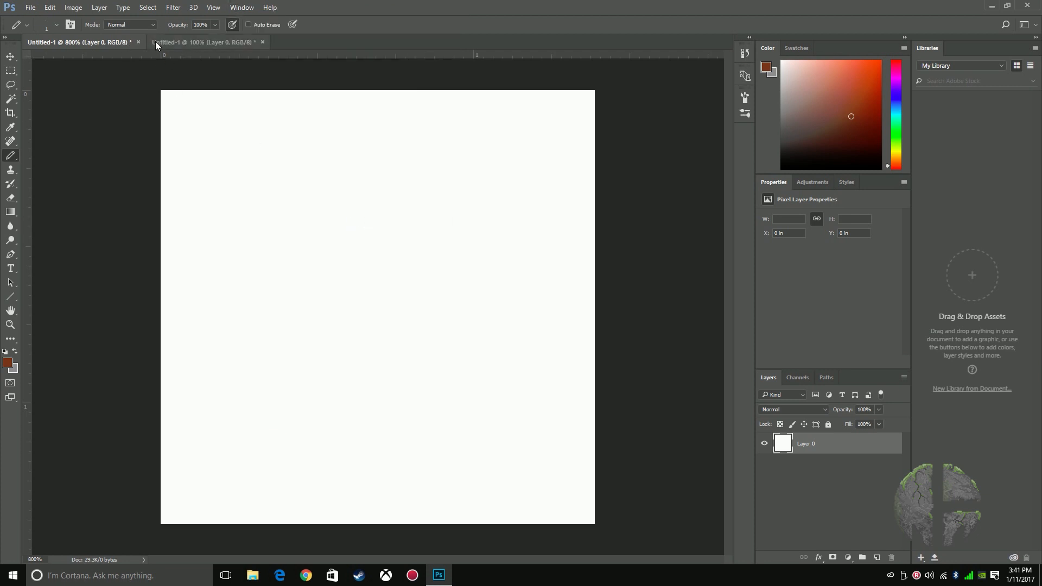
drag(179, 41, 529, 87)
drag(577, 163, 711, 300)
drag(600, 93, 597, 88)
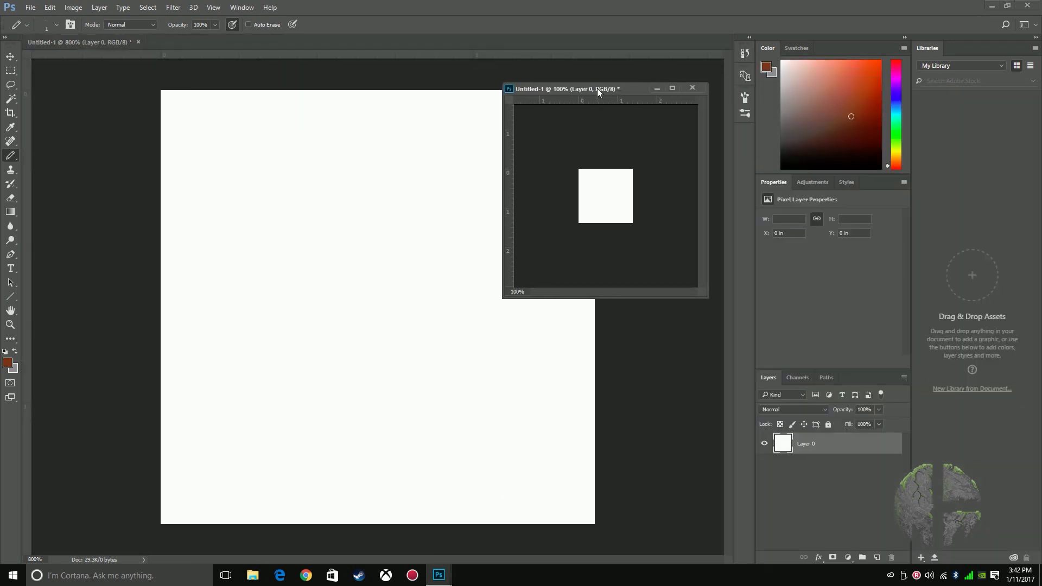
key(ctrl+plus)
key(ctrl+plus)
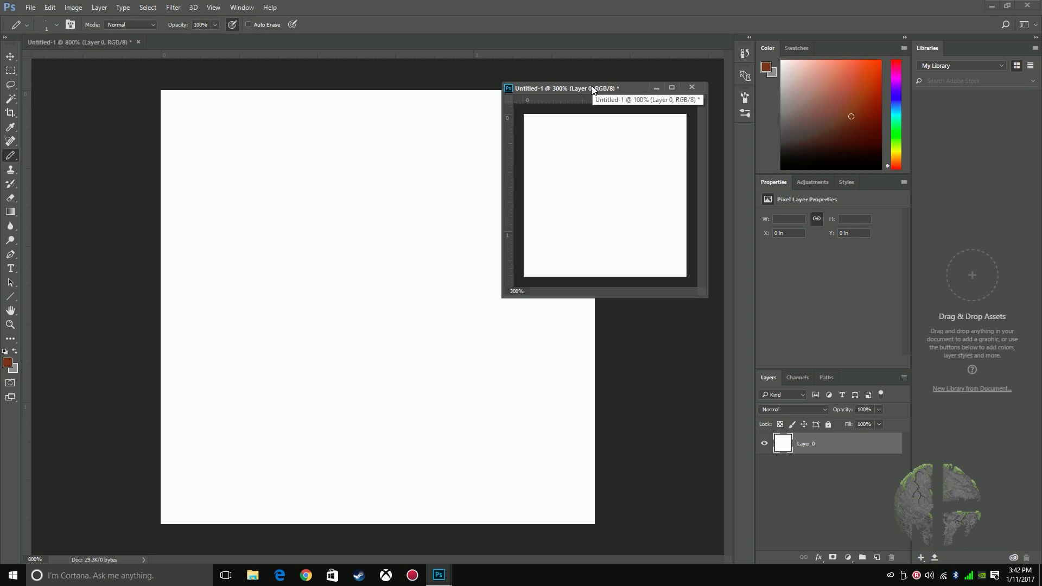
Try a short pencil stroke on the main canvas and undo it
click(330, 190)
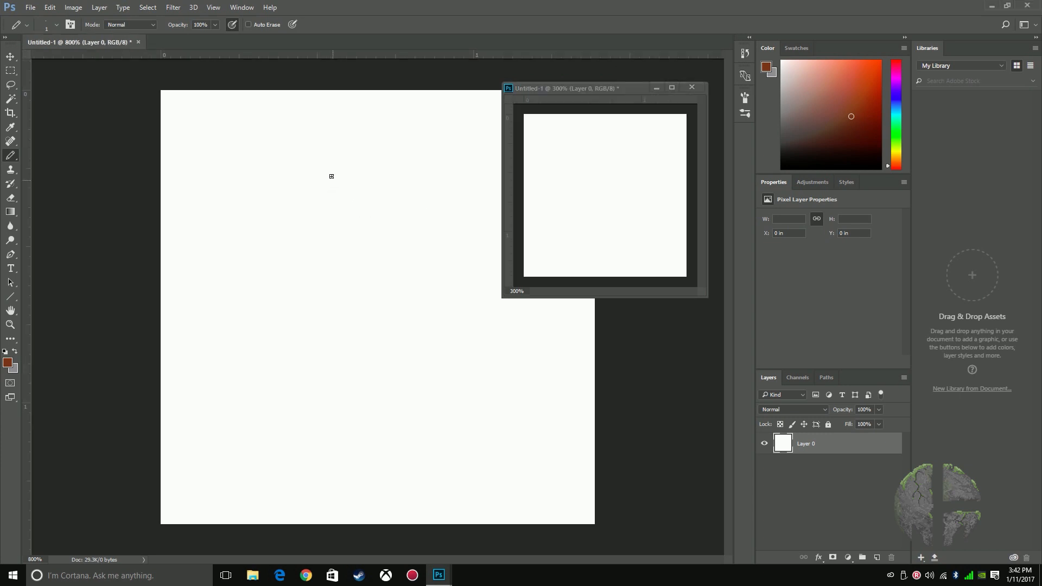
drag(309, 164, 346, 210)
key(ctrl+z)
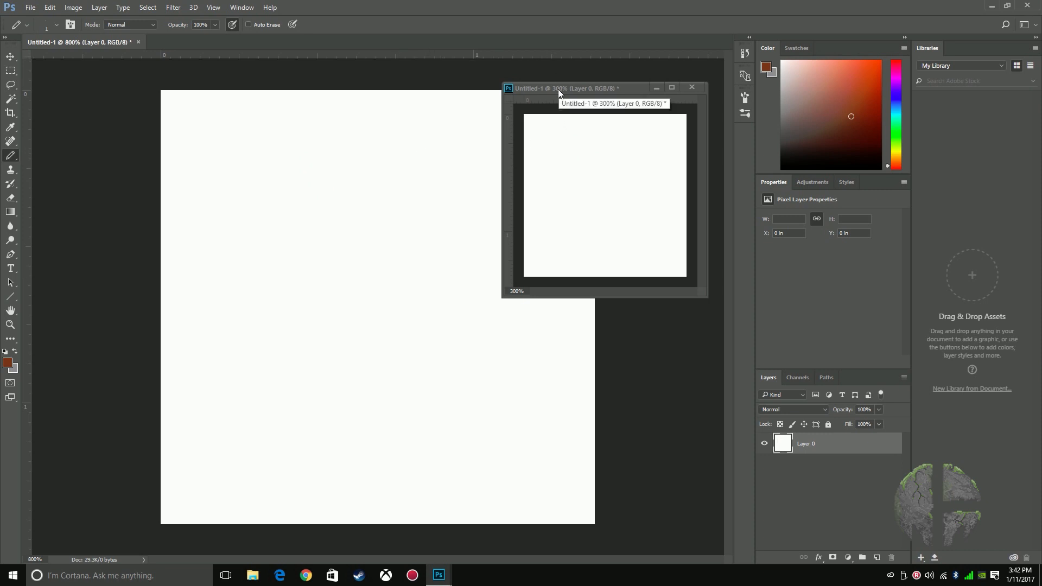
Move the floating preview window farther out over the canvas's upper corner
drag(575, 90, 590, 69)
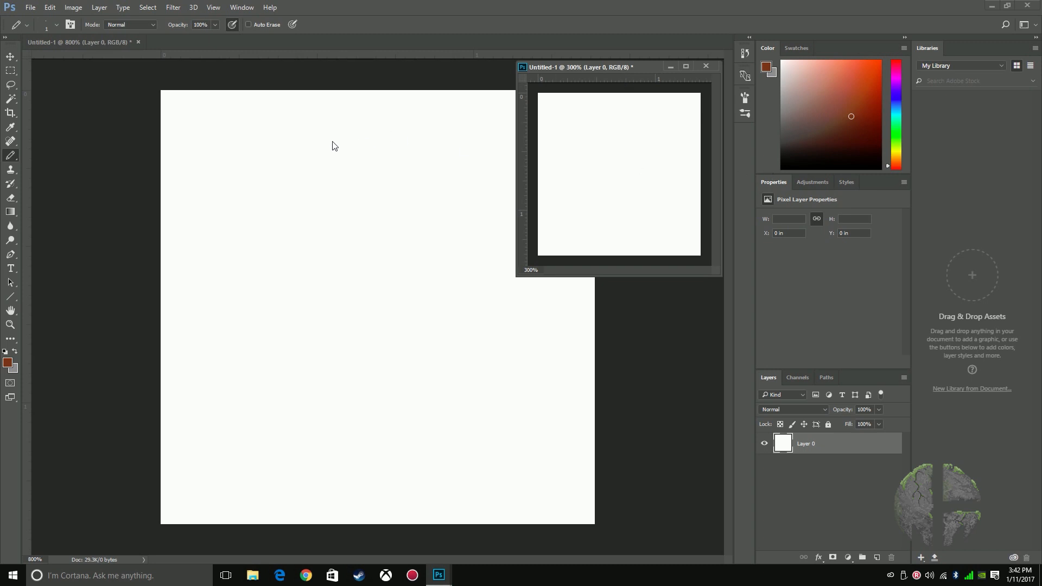
click(240, 8)
mouse_move(247, 20)
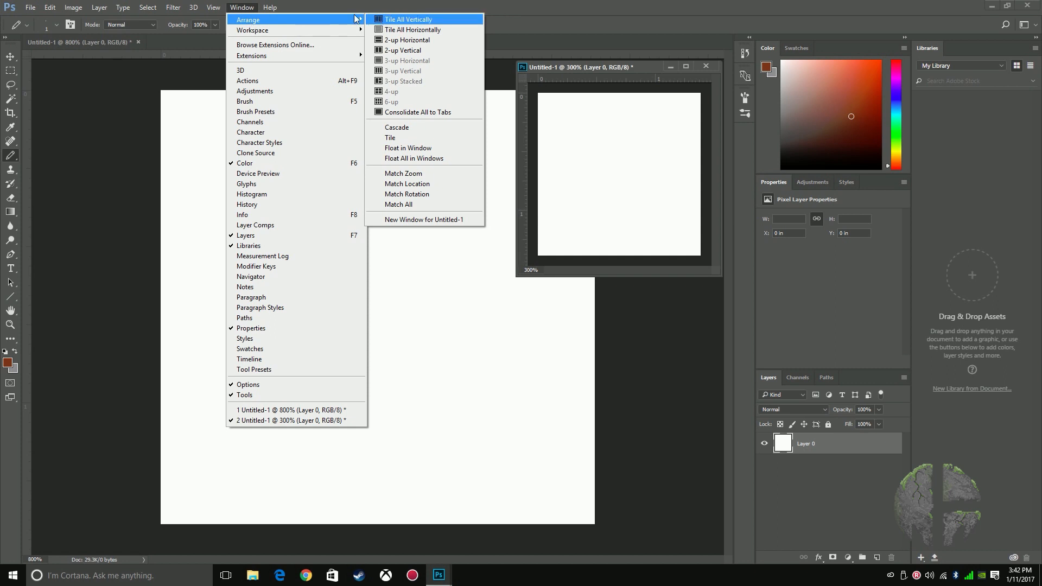
click(249, 9)
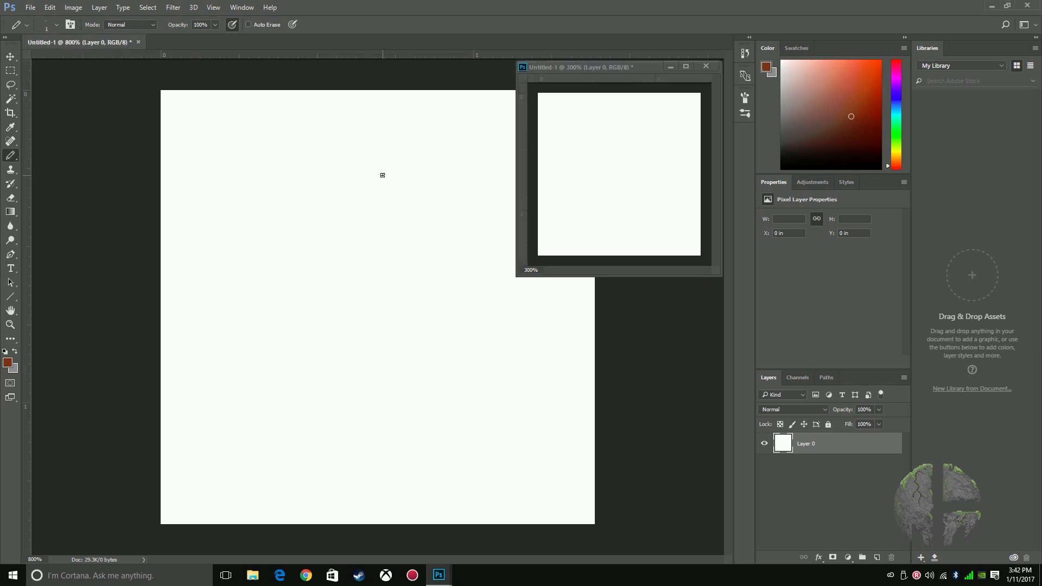
Test the preview with a curved pencil stroke, undo the stroke, and shrink the preview window to fit closely around its image
mouse_move(401, 157)
mouse_down()
mouse_move(353, 178)
mouse_move(320, 274)
mouse_move(336, 304)
mouse_up()
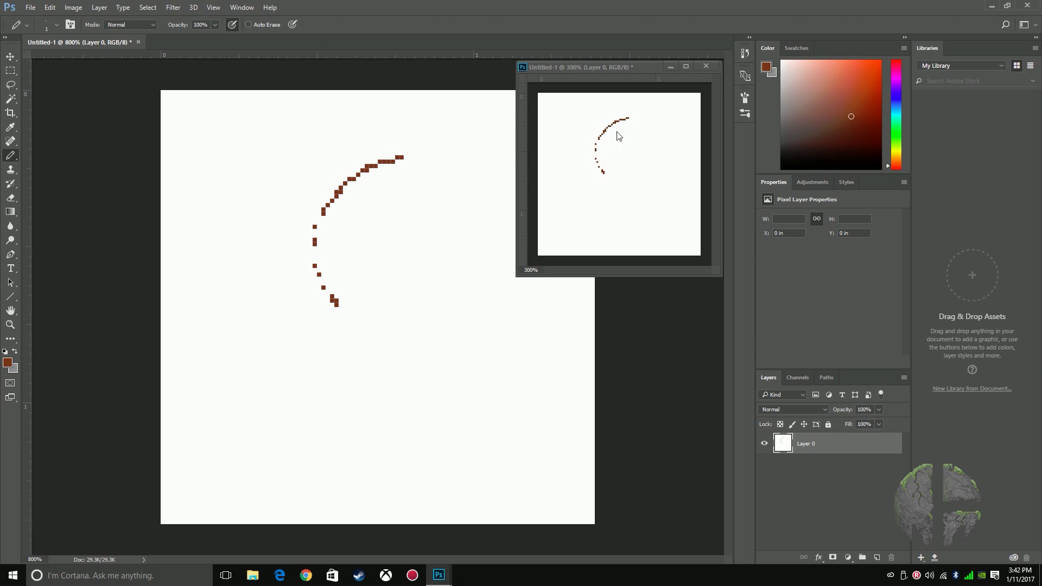
key(ctrl+z)
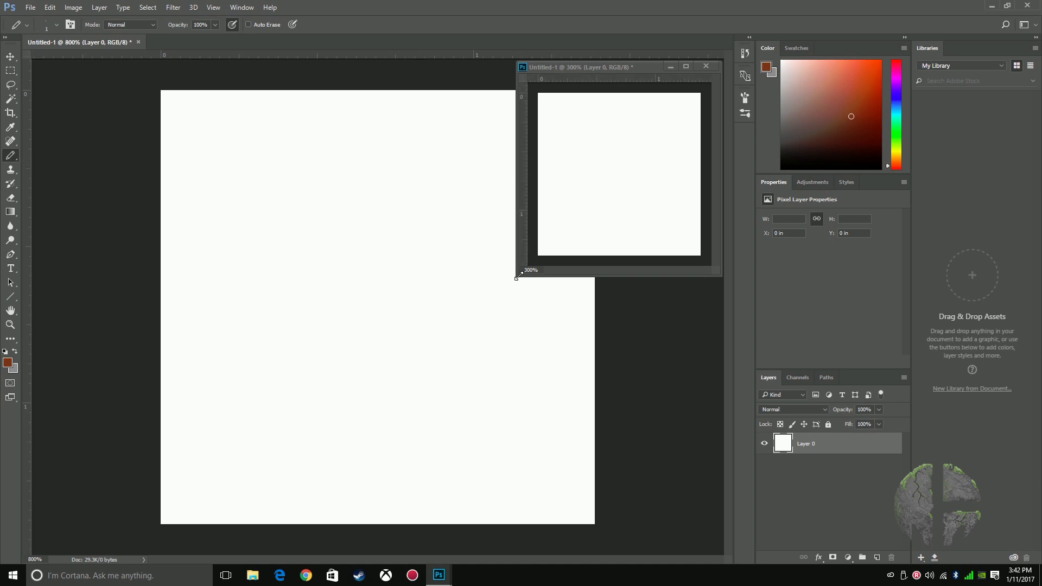
drag(516, 276, 536, 260)
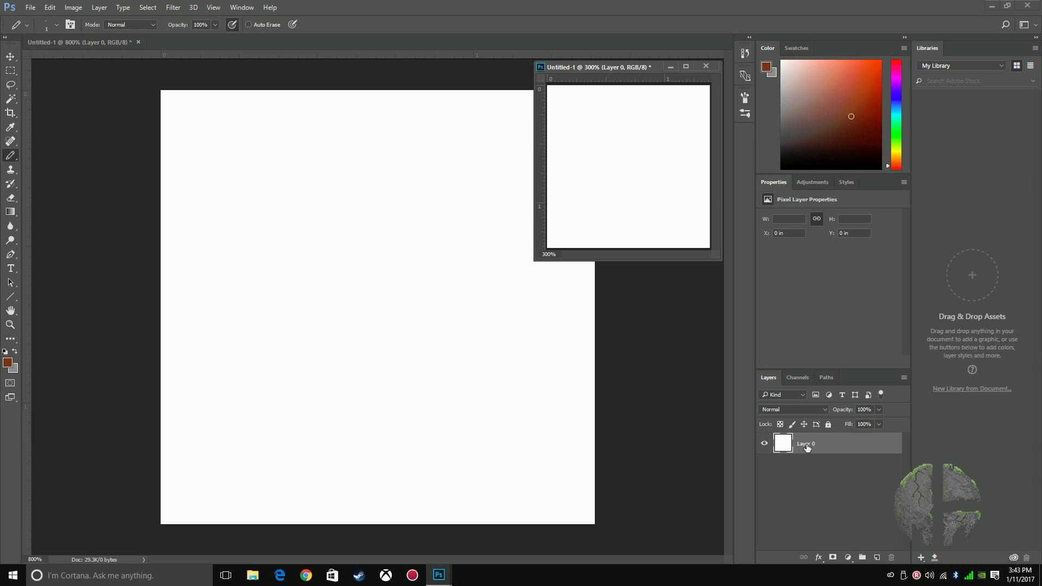
Add a new layer above Layer 0 and name it "guide"
click(877, 557)
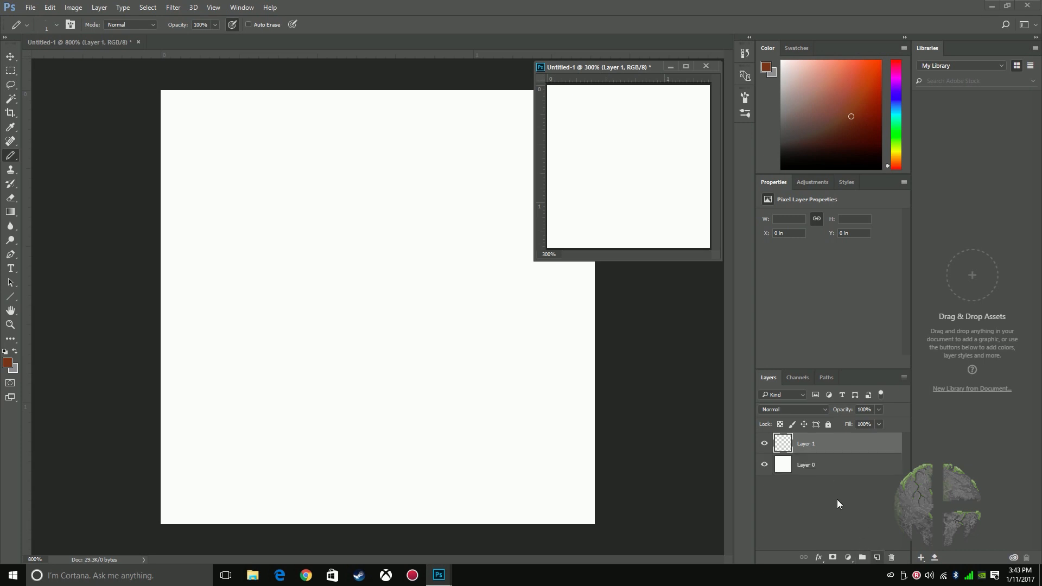
double_click(808, 444)
text(guide)
key(Return)
Activate the Line tool in Pixels mode and reset the colors to the default black foreground and white background
click(11, 298)
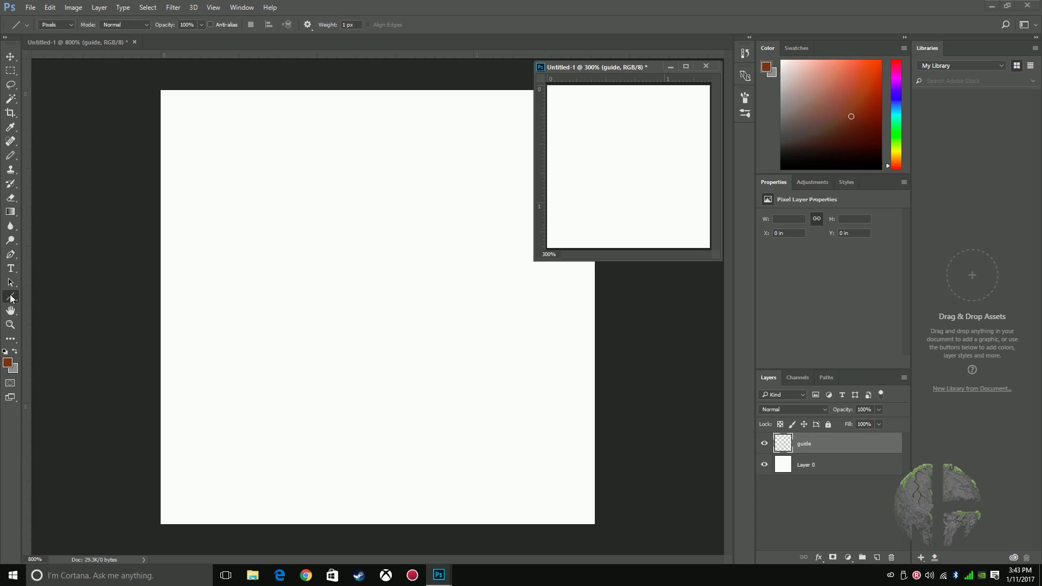
right_click(10, 296)
click(10, 296)
click(4, 352)
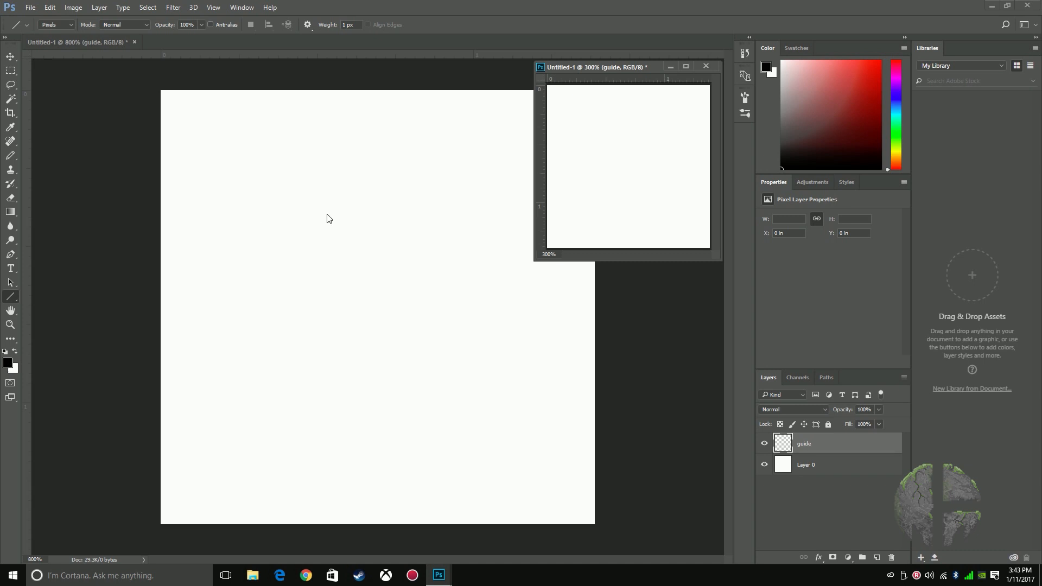
right_click(10, 303)
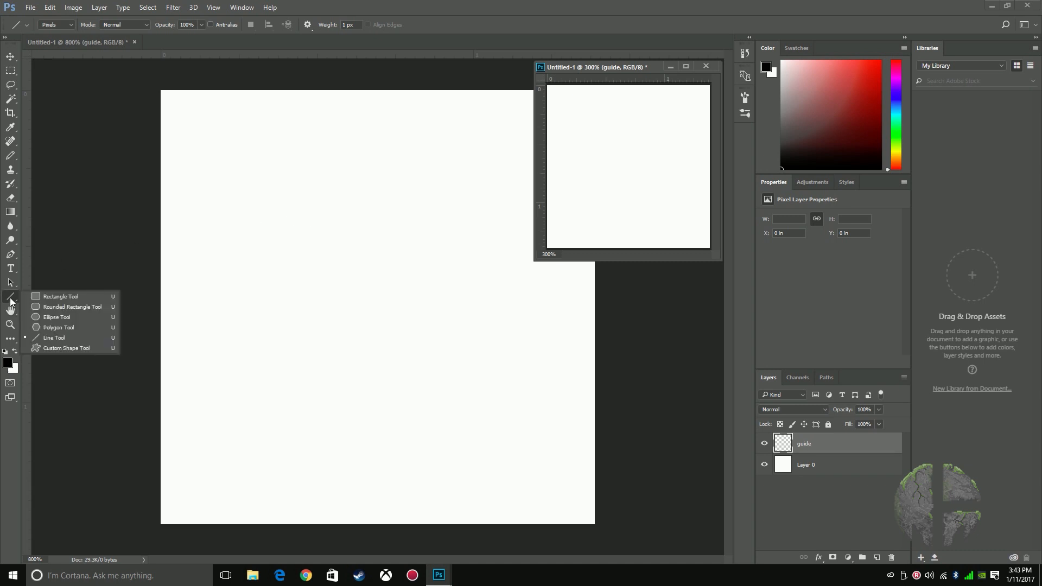
click(48, 337)
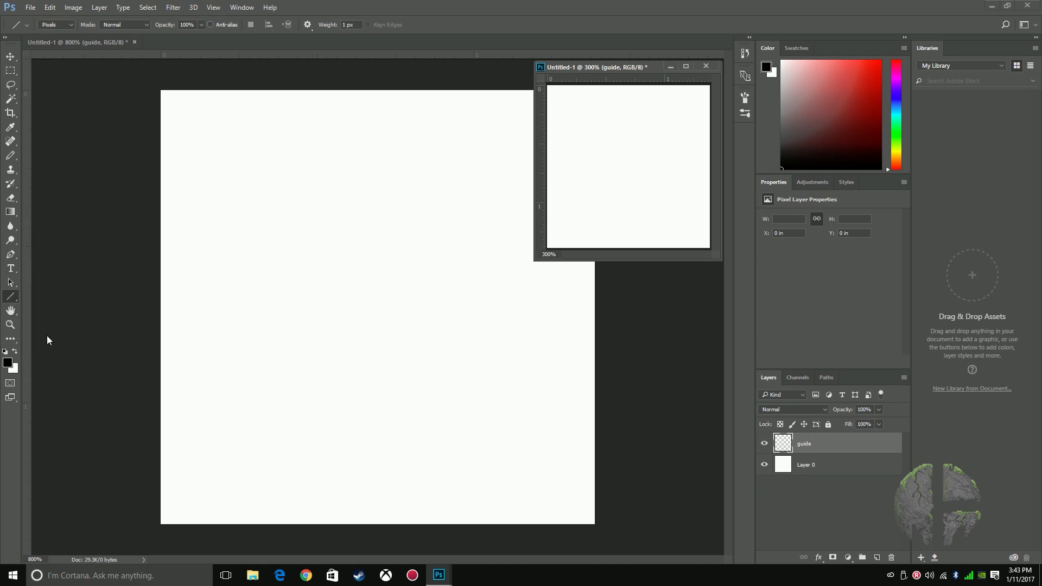
click(71, 25)
click(74, 27)
Enlarge the main canvas view to 1200% and move the 300% preview window off the canvas, over the Properties area
key(ctrl+plus)
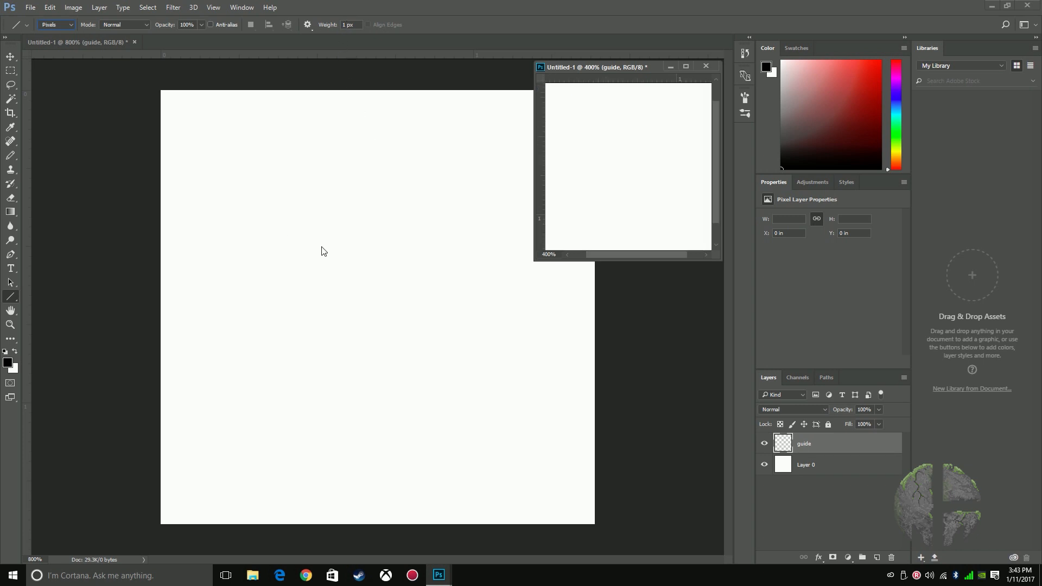
key(ctrl+minus)
click(92, 42)
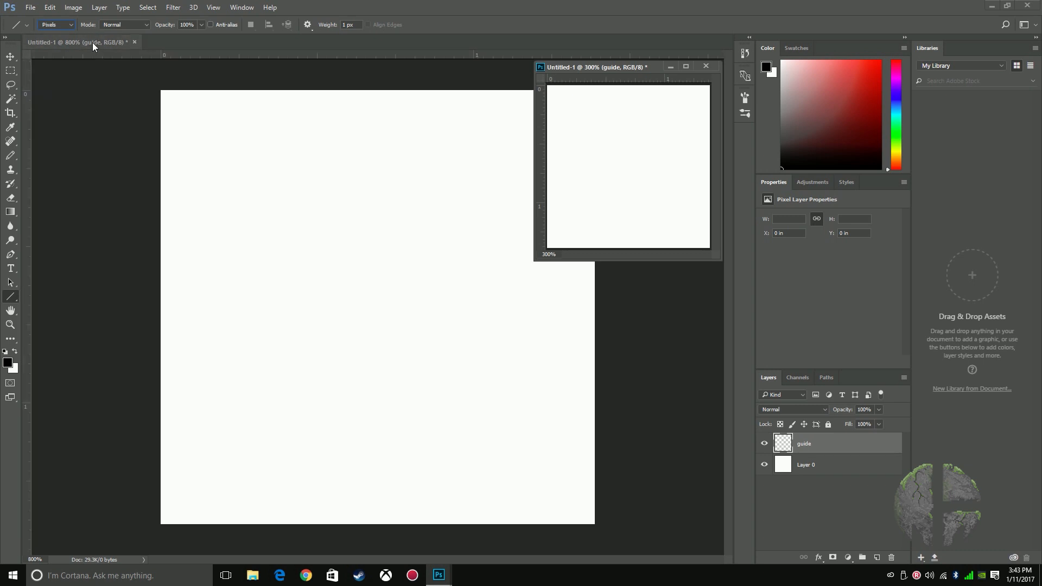
key(ctrl+plus)
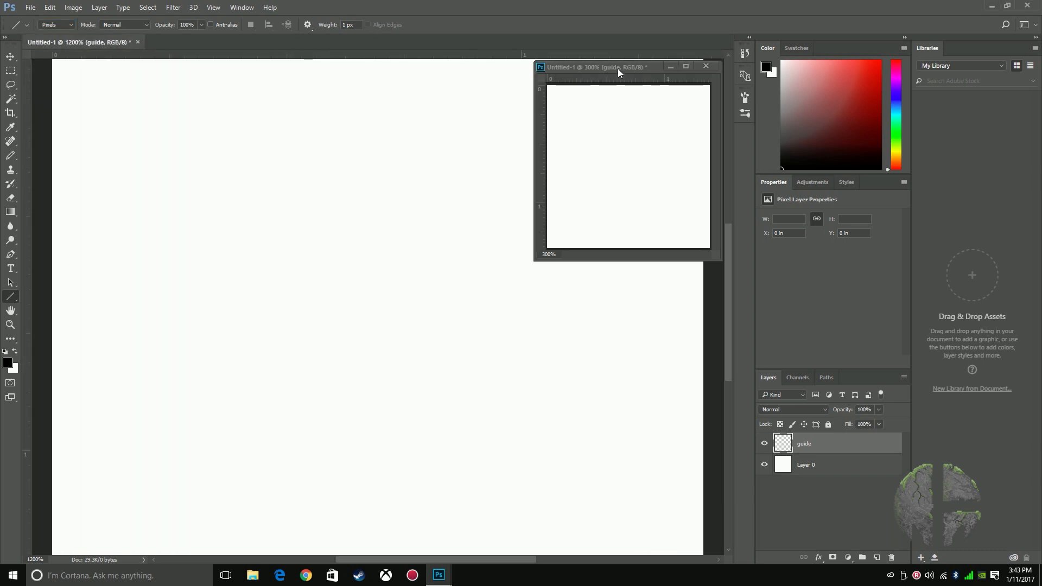
drag(618, 68, 806, 200)
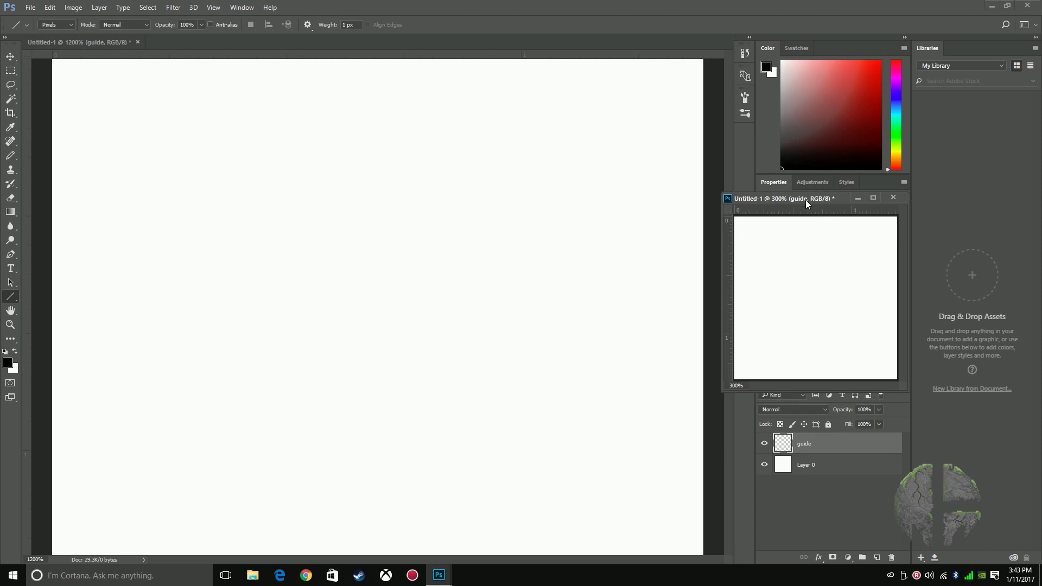
click(316, 239)
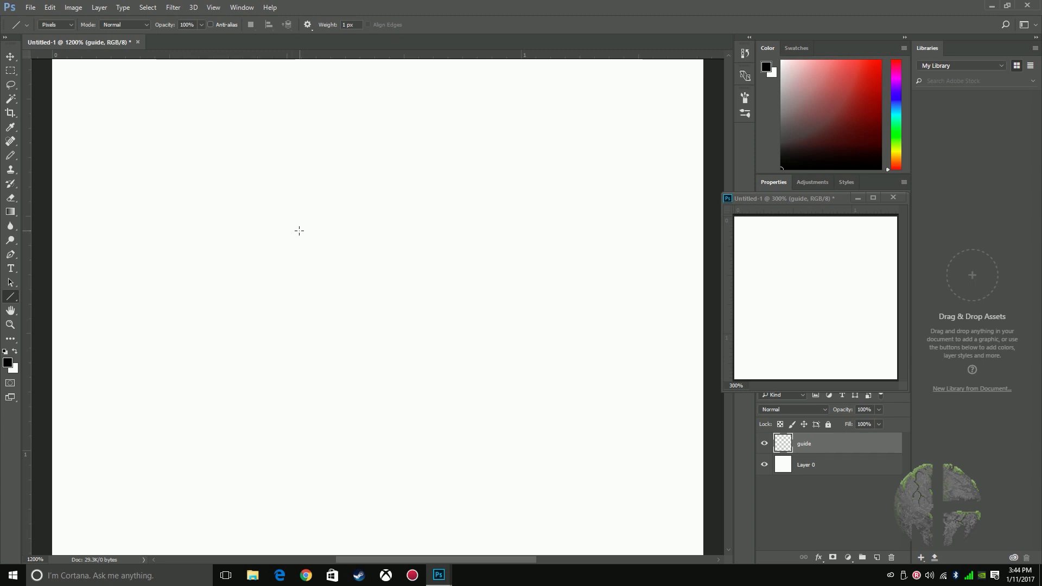
Draw a black 16 x 30 pixel rectangle outline on the guide layer with 1 px straight lines
drag(302, 229, 369, 225)
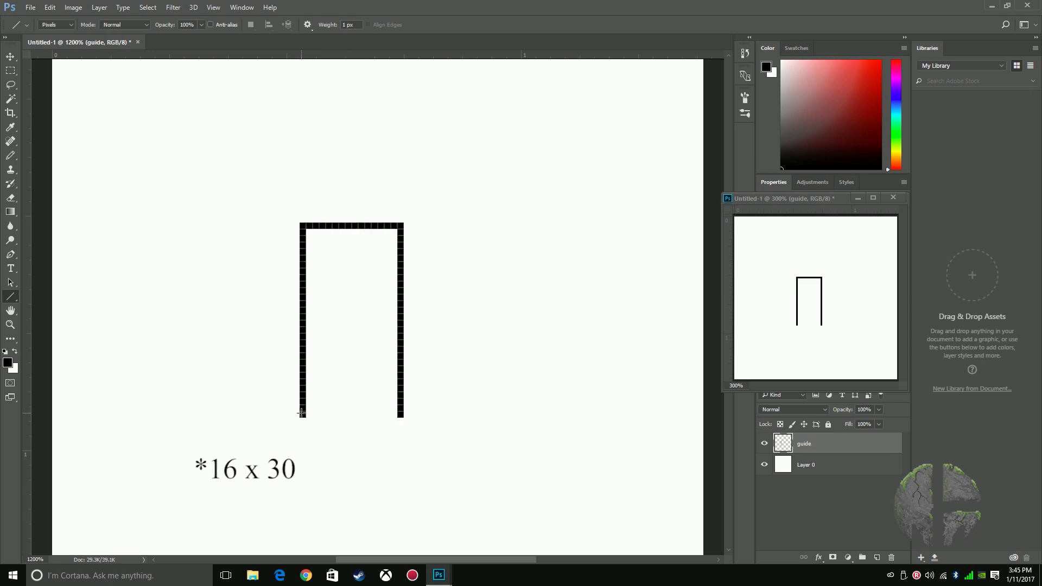
drag(301, 414, 402, 414)
key(ctrl+z)
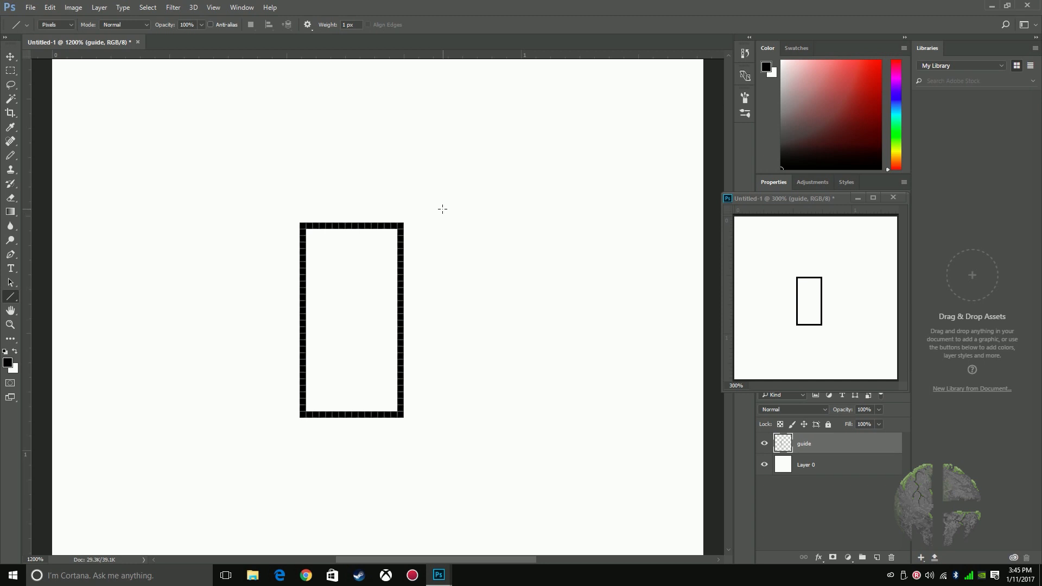
Set the foreground color to dark gray 434343 and draw a 2 px wide vertical center line through the full height of the rectangle
click(6, 363)
drag(405, 246, 380, 247)
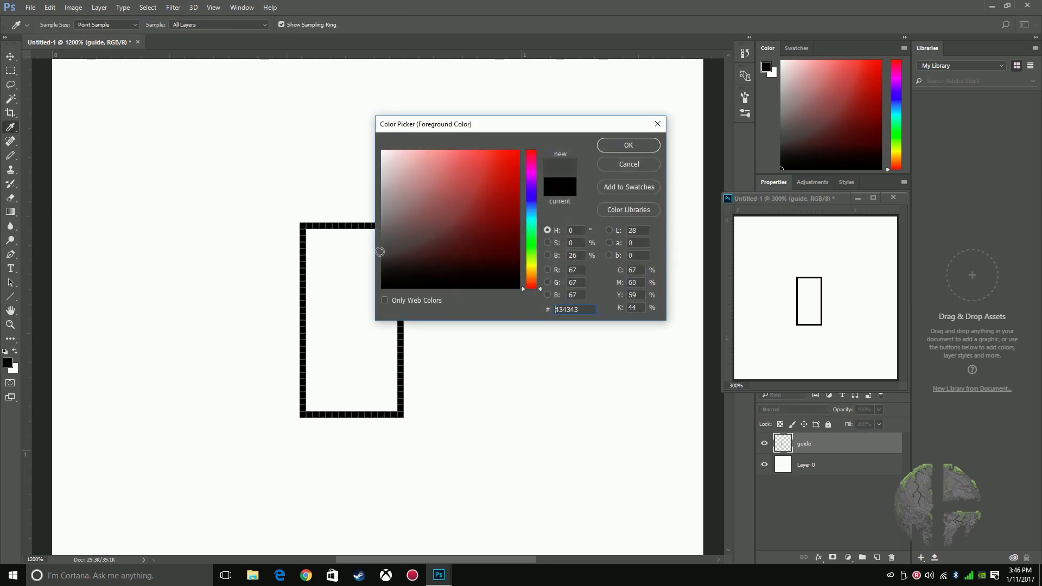
click(637, 145)
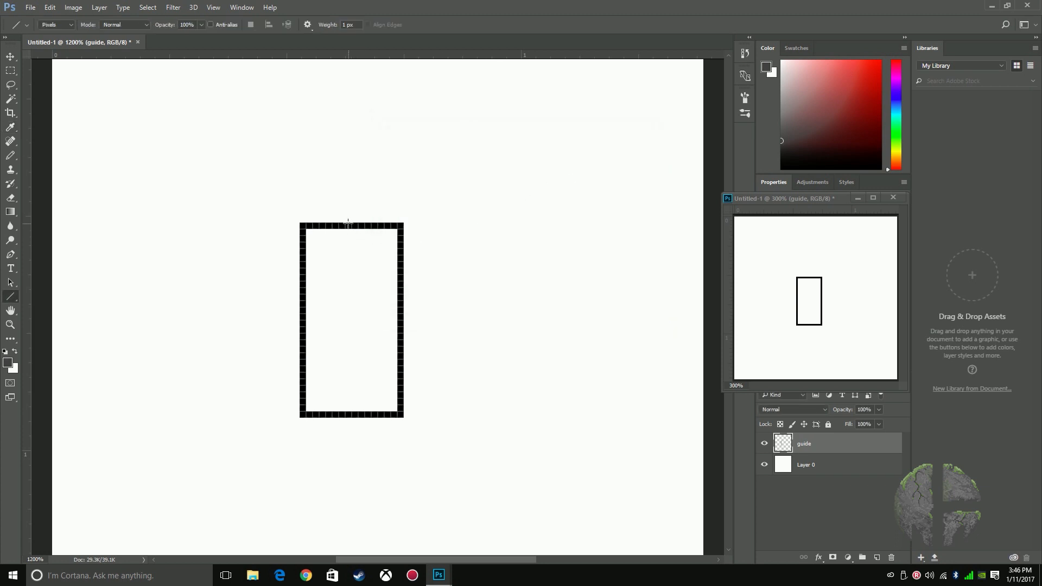
drag(348, 223, 351, 418)
drag(357, 225, 359, 416)
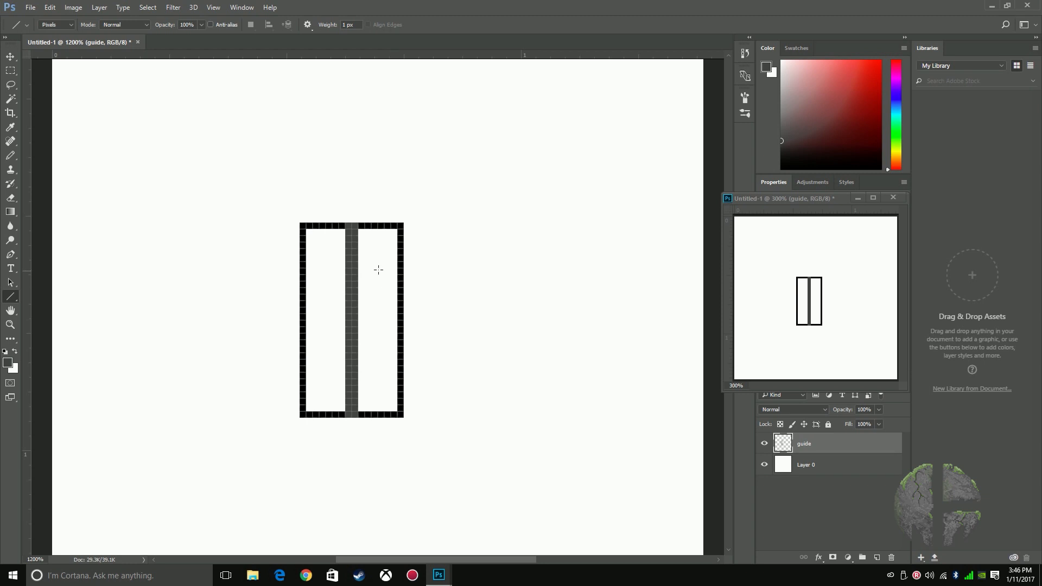
Set the foreground color to gray 8a8a8a and pencil three short horizontal division marks across the vertical center line
click(7, 363)
drag(382, 222, 381, 216)
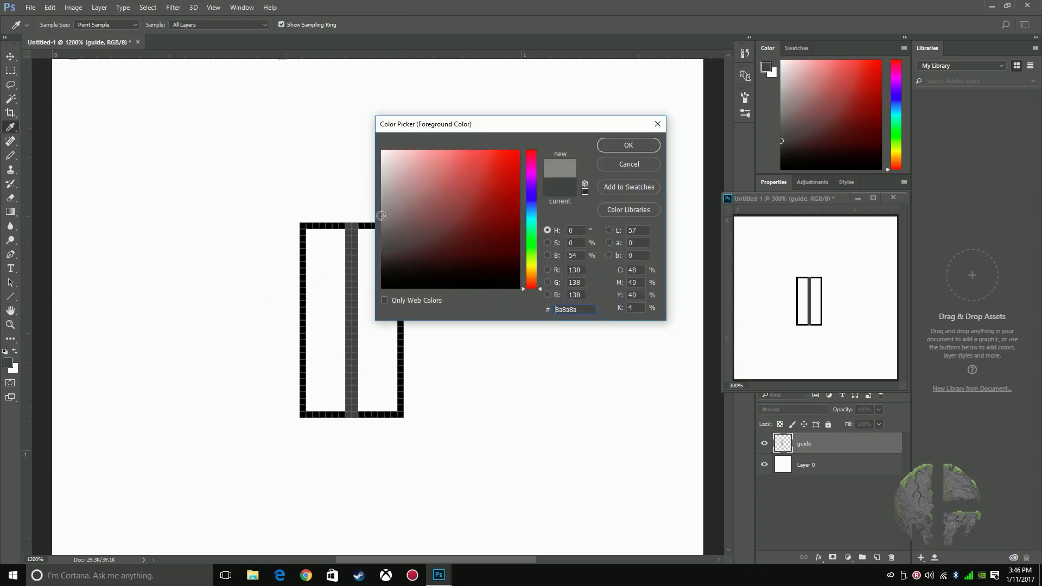
click(631, 145)
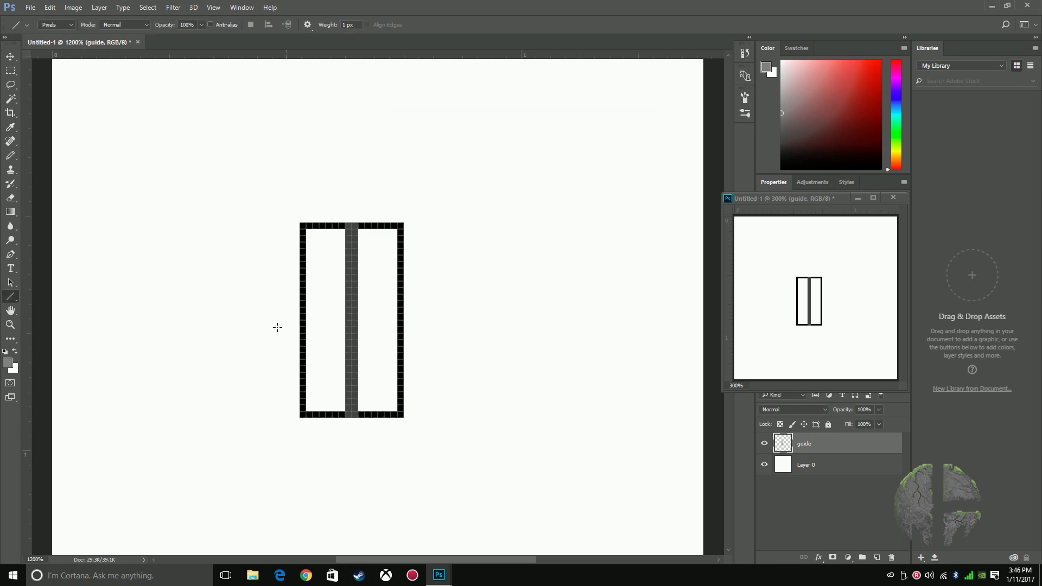
key(b)
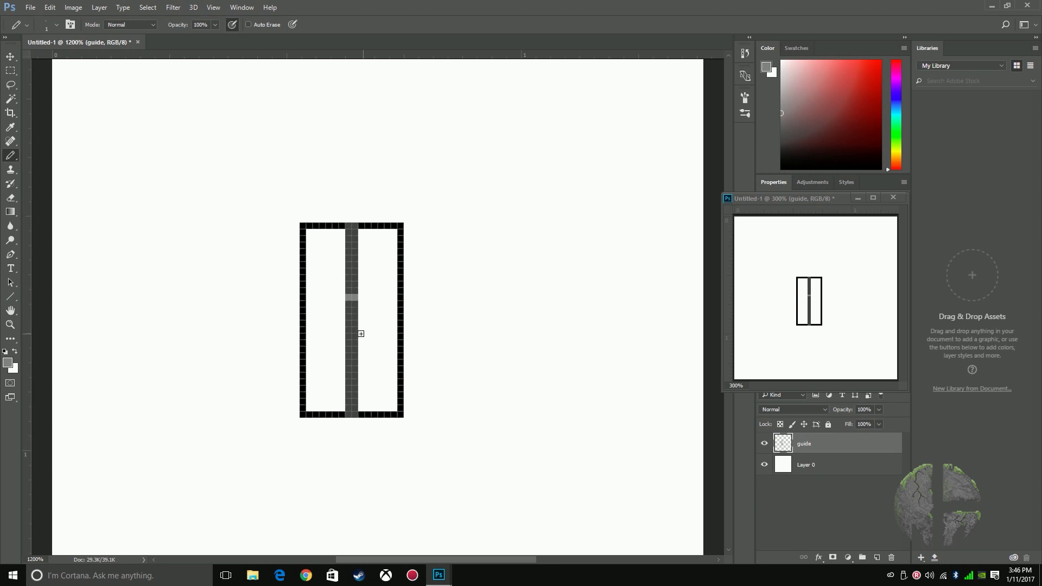
drag(355, 343, 348, 349)
key(ctrl+z)
Lower the guide layer's opacity to 50%
click(878, 411)
drag(876, 422, 853, 422)
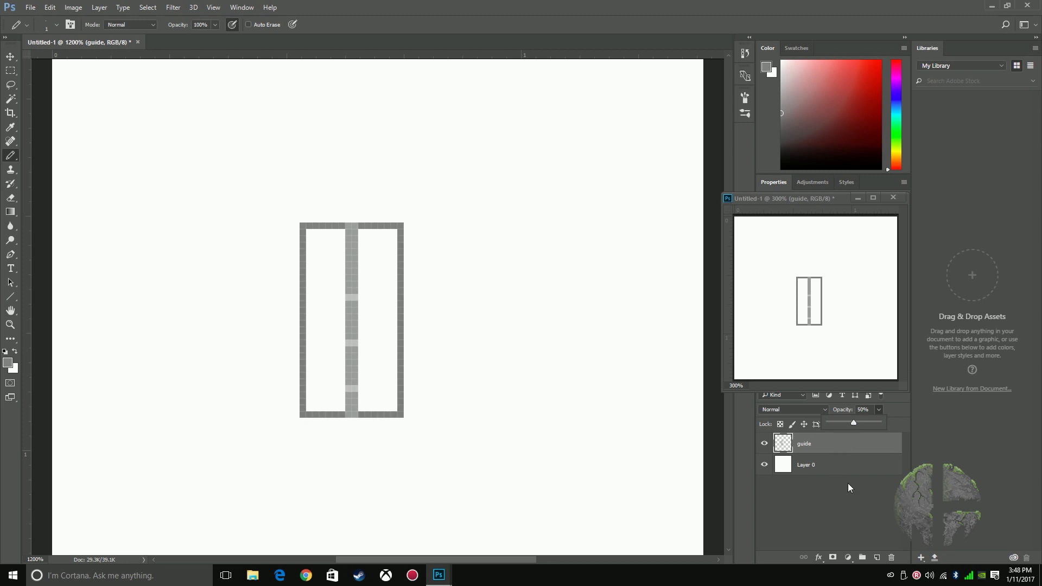
Add a new layer above the guide layer and name it "character"
click(861, 551)
click(877, 558)
double_click(804, 444)
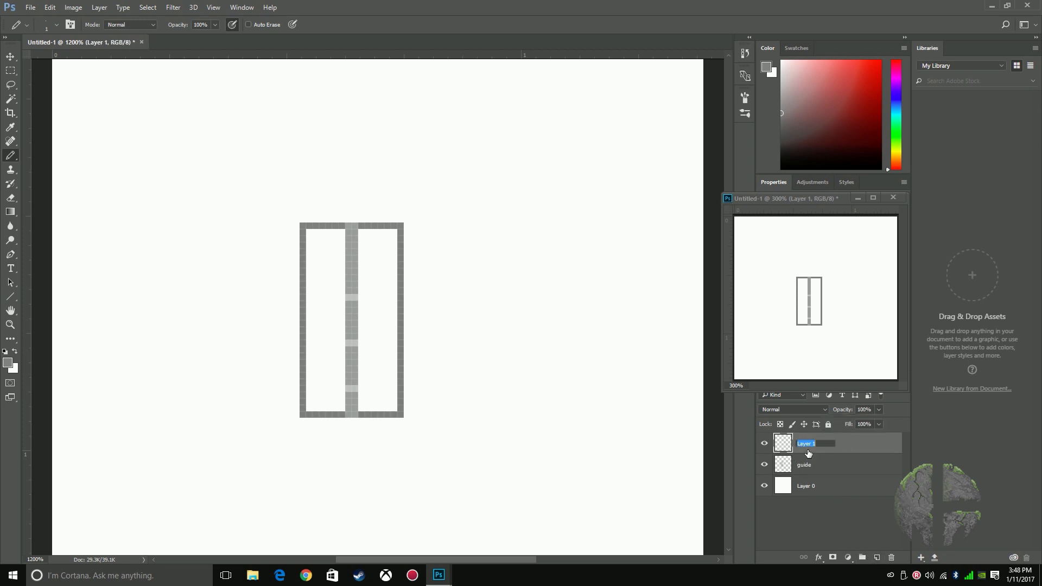
key(BackSpace)
text(character)
key(Return)
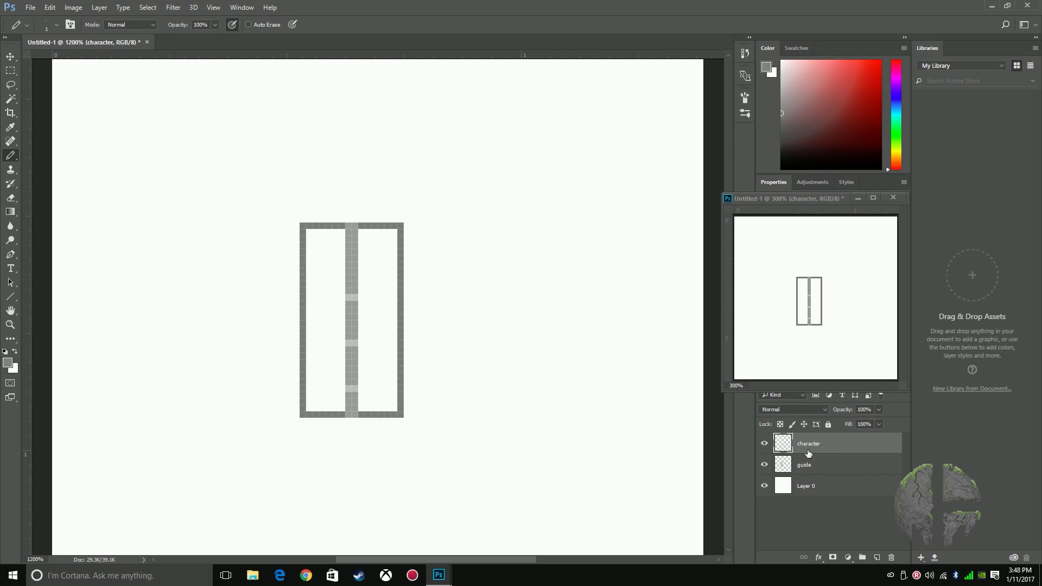
Select the Pencil tool and check that its brush size is 1 px
right_click(12, 158)
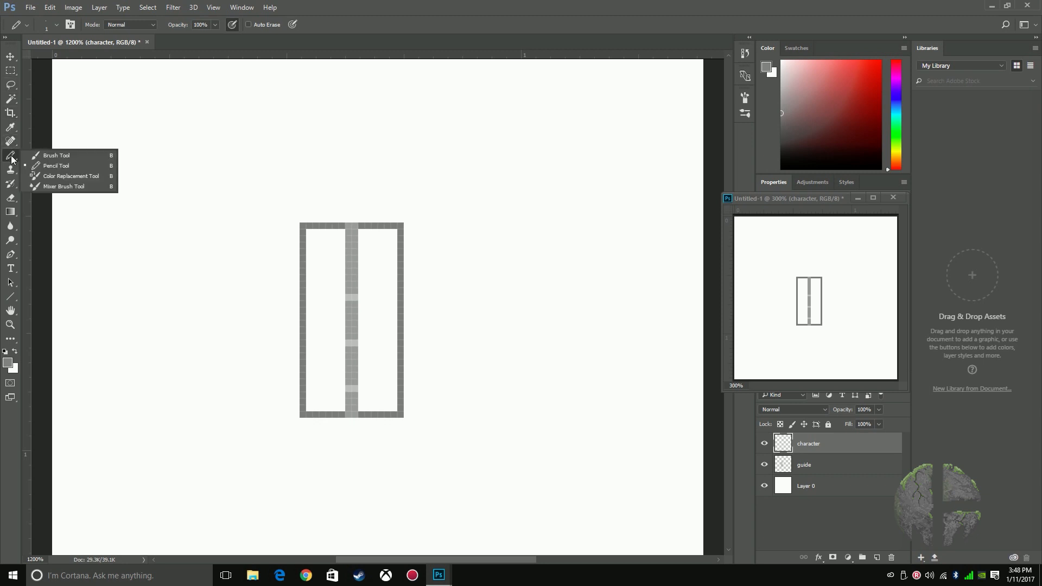
click(39, 168)
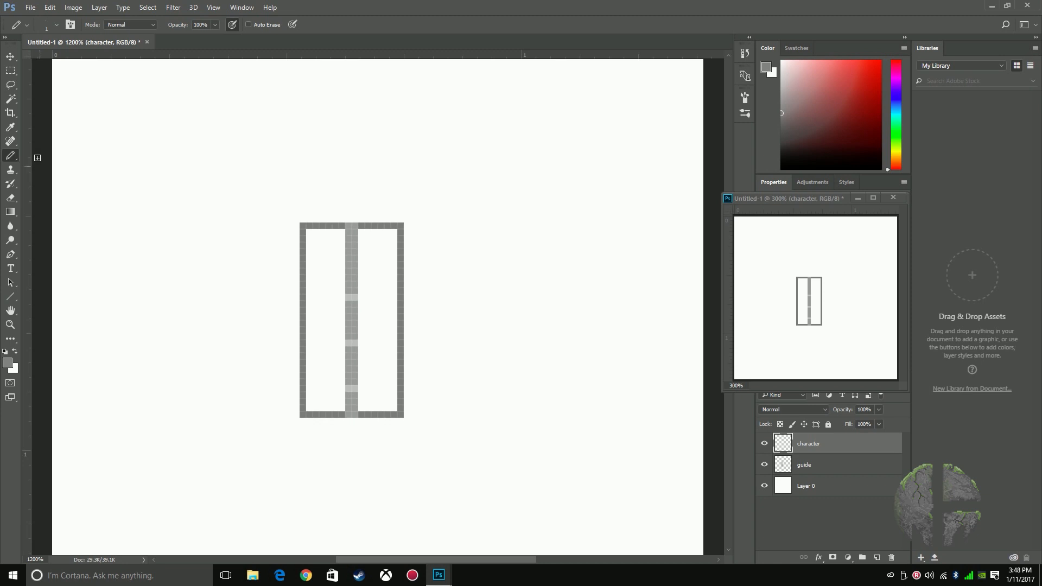
click(57, 24)
click(56, 24)
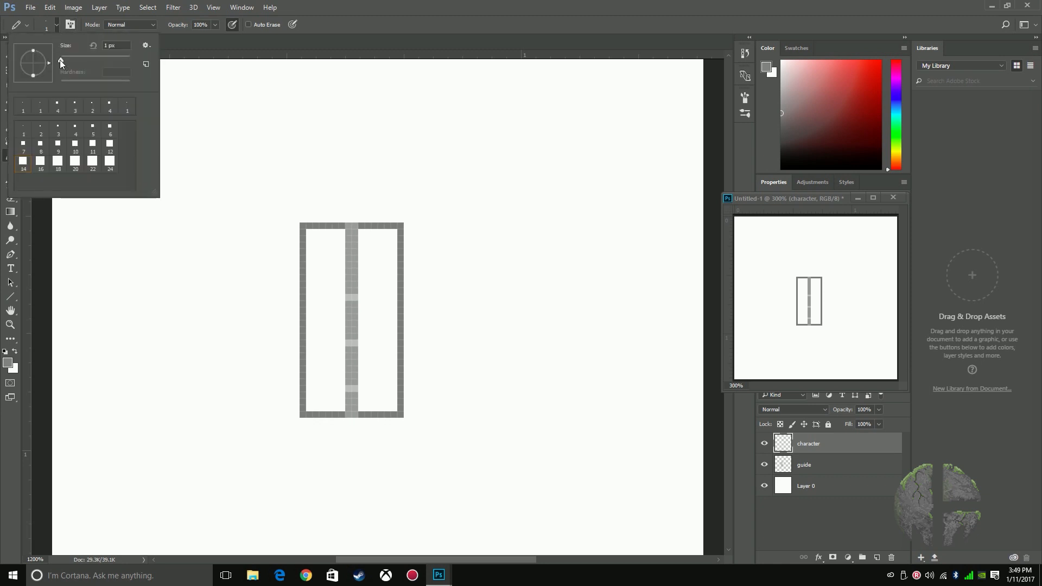
click(56, 25)
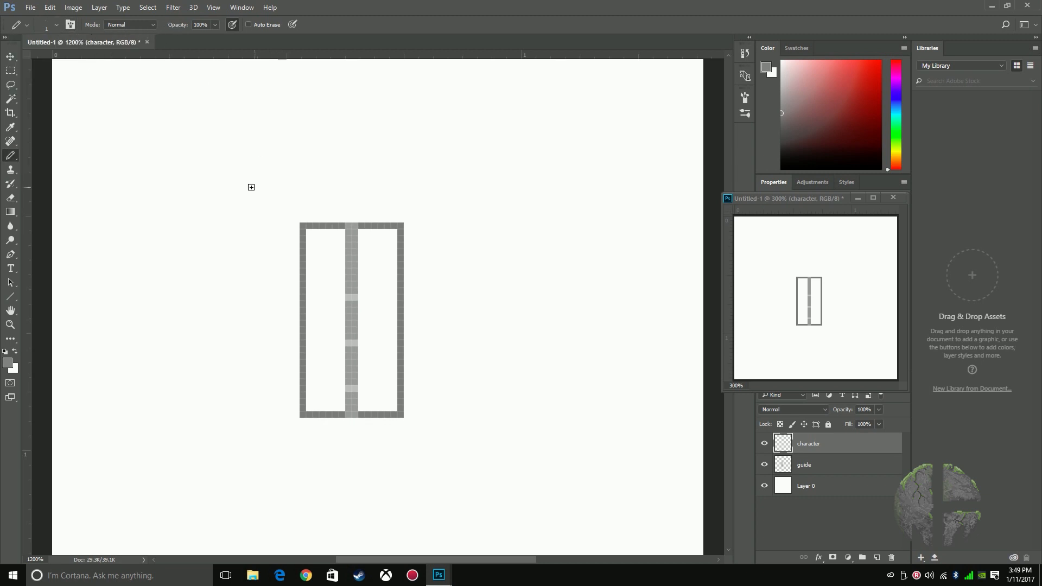
click(251, 186)
click(244, 193)
click(237, 199)
click(231, 206)
click(226, 212)
Switch to the Eraser tool with a 1 px size and Pencil mode
click(12, 202)
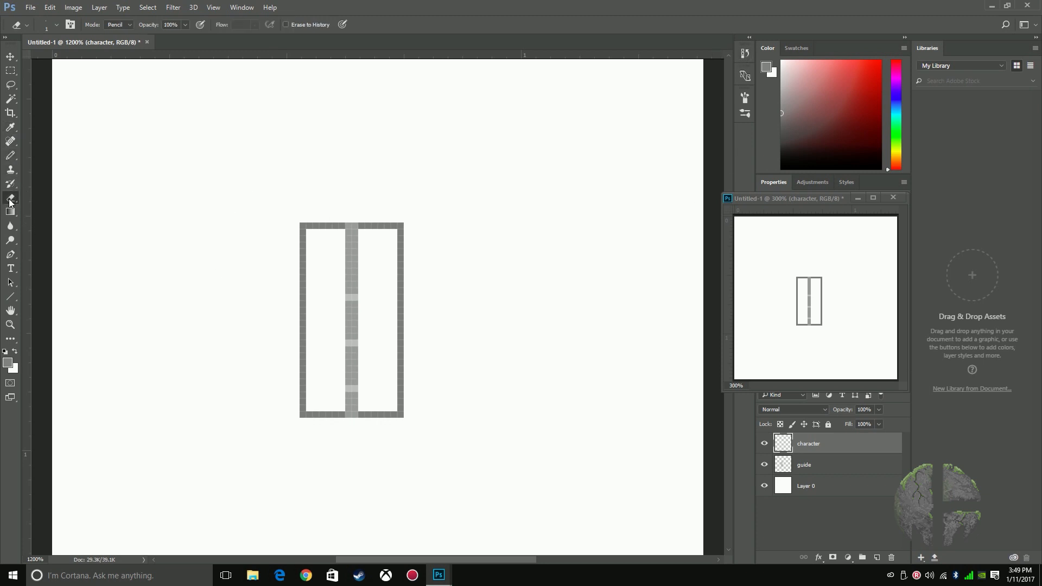
click(57, 26)
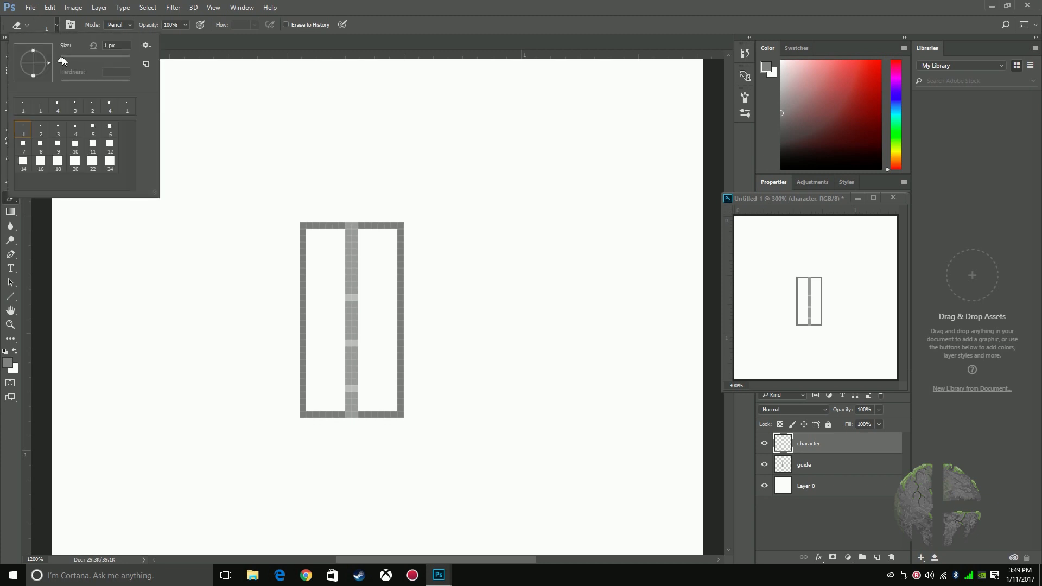
click(62, 61)
click(57, 25)
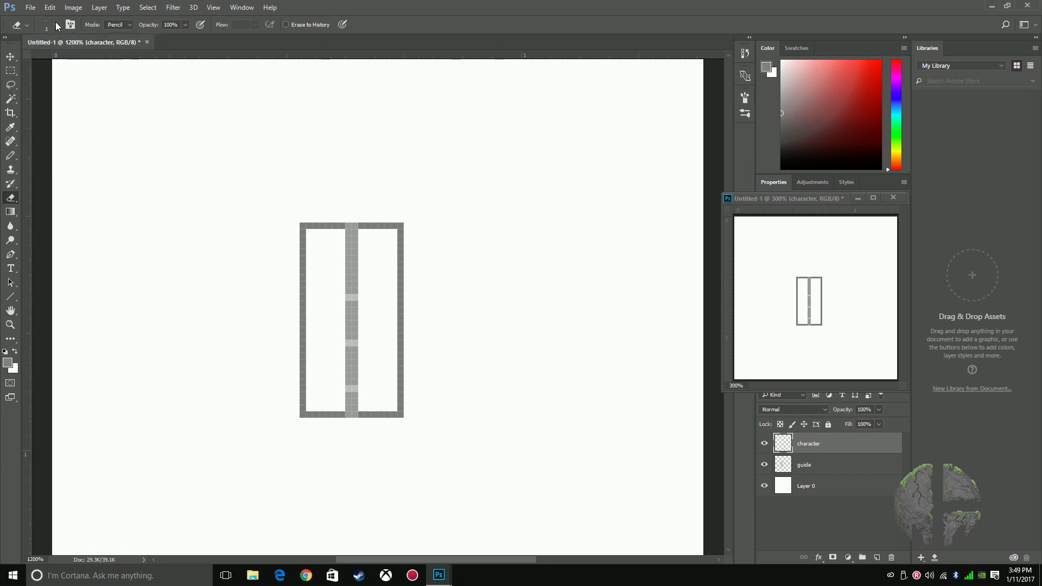
click(129, 26)
click(130, 28)
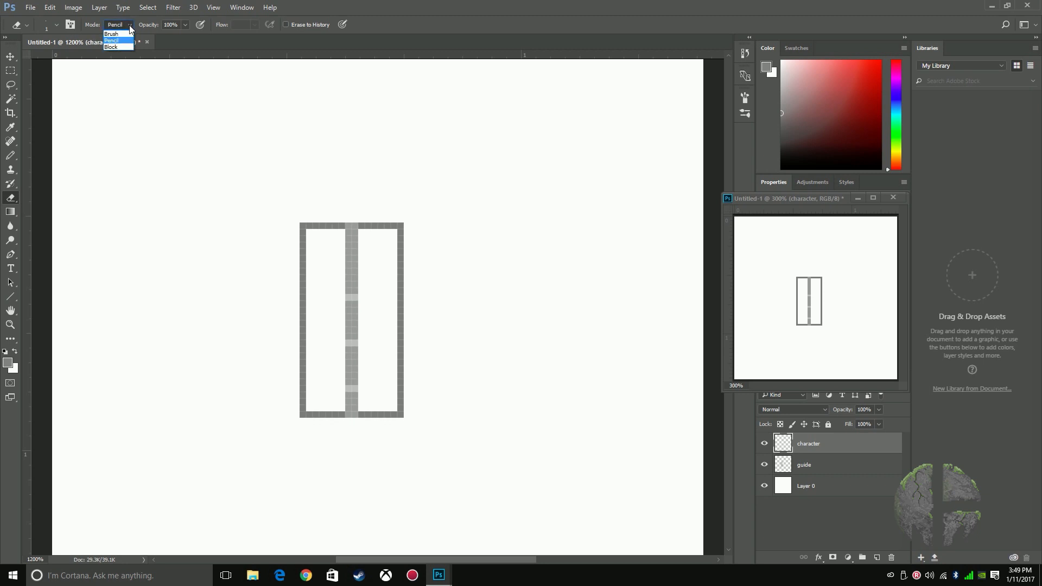
click(124, 37)
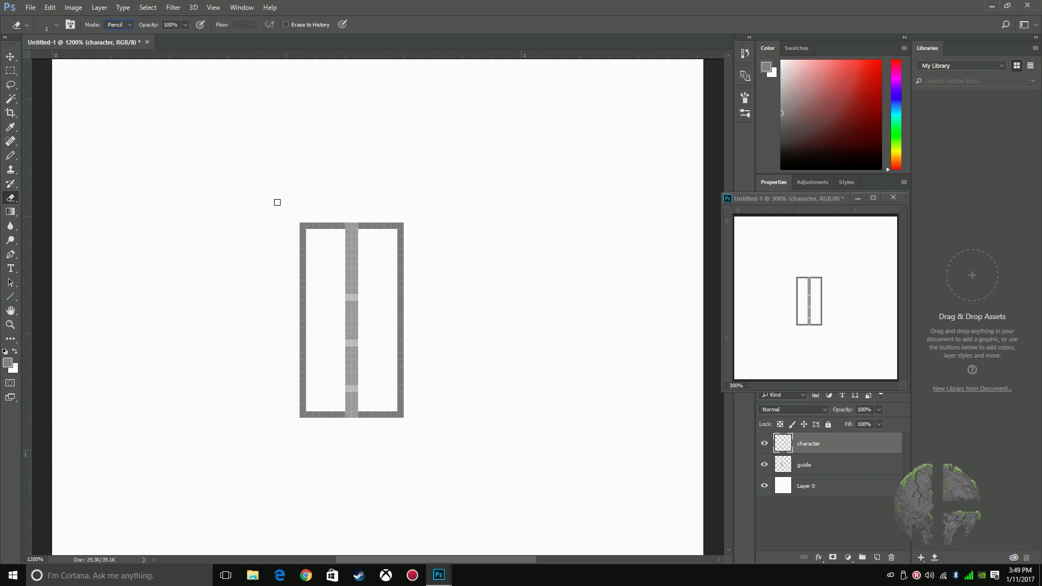
Erase a few pixels at the guide outline's upper-left corner and revert both erasures through the history
click(814, 464)
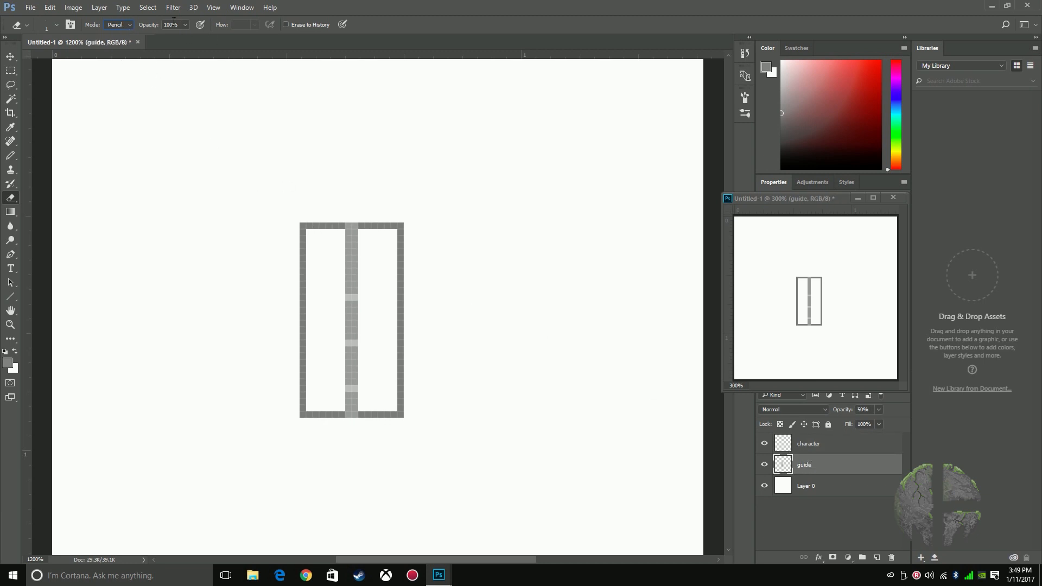
drag(327, 226, 307, 225)
click(304, 233)
click(745, 53)
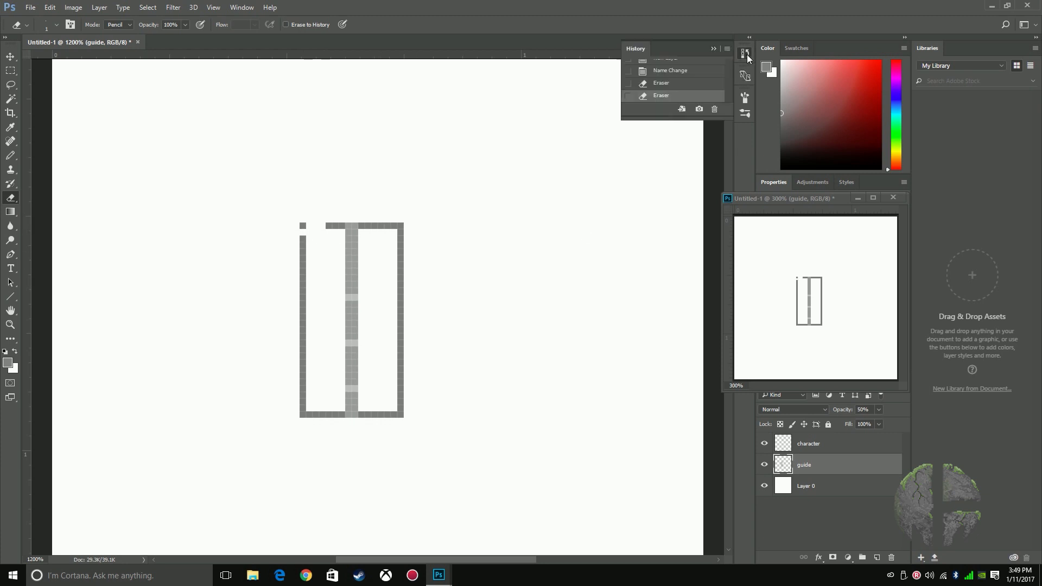
click(678, 85)
click(679, 72)
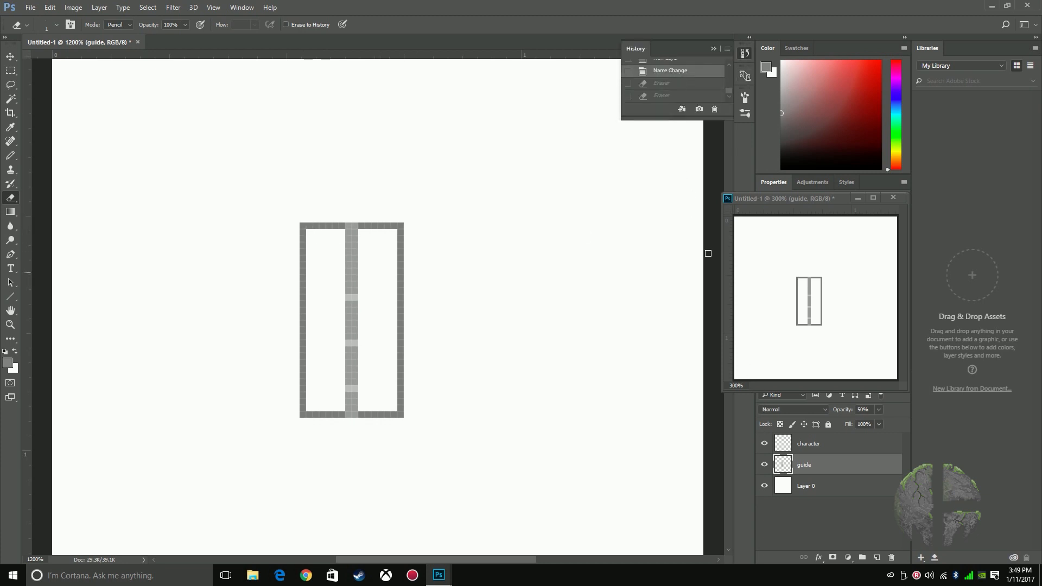
On the character layer, pencil a 6 px near-black red line along the top centre of the guide rectangle
click(837, 445)
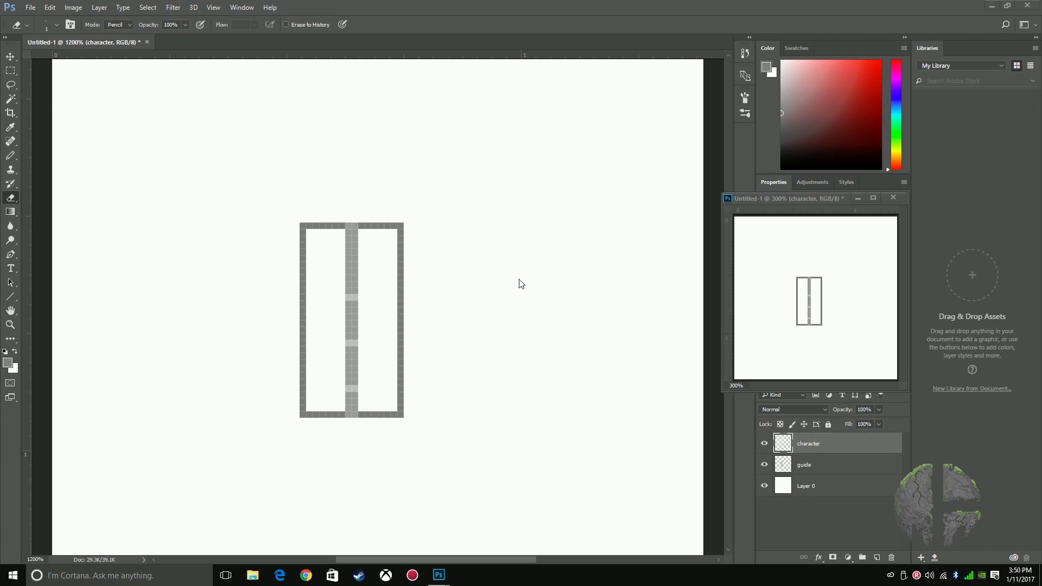
click(805, 461)
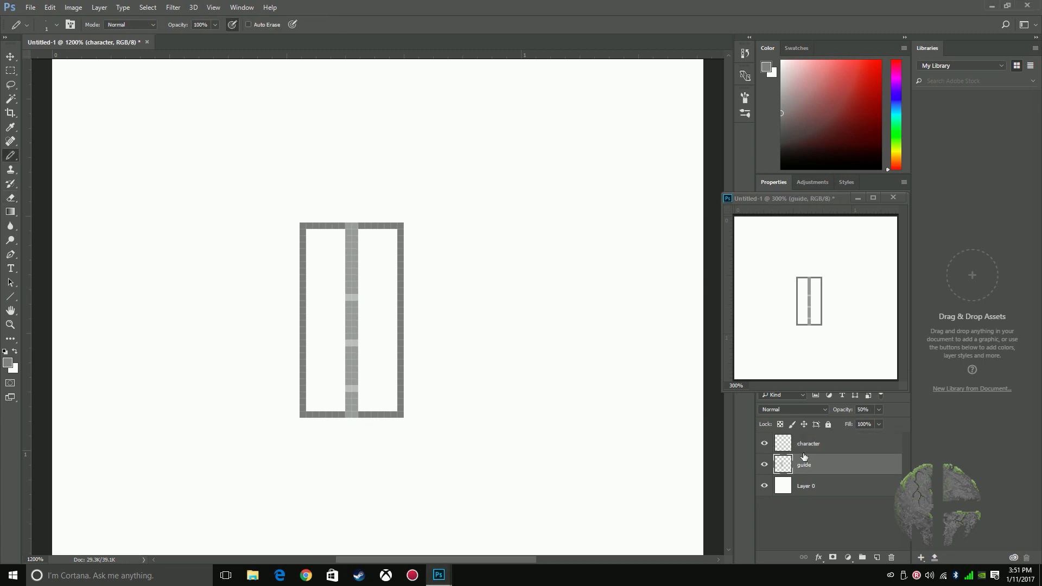
click(799, 445)
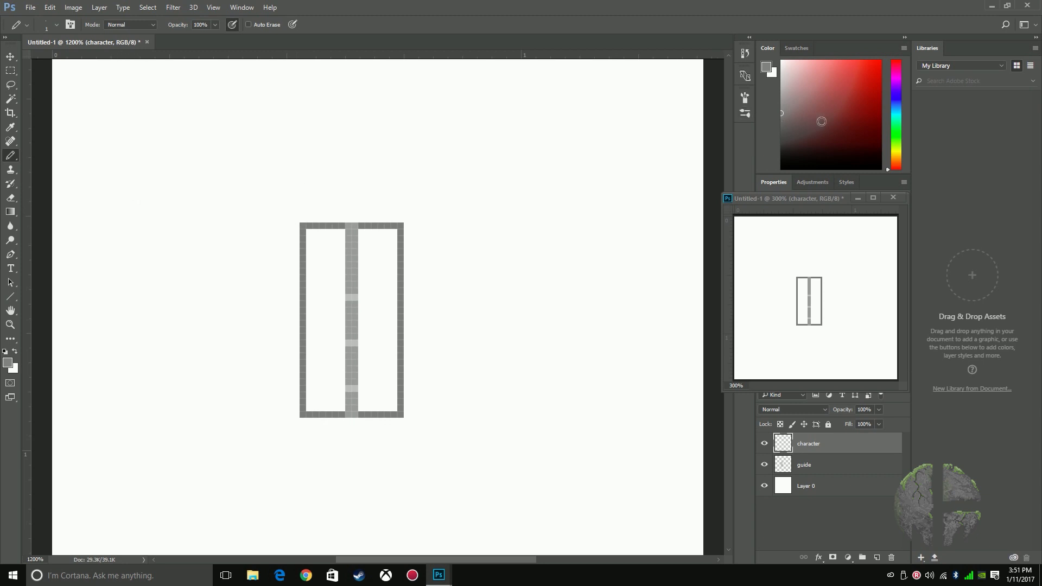
drag(833, 128, 862, 146)
click(866, 148)
drag(867, 147, 868, 154)
drag(368, 226, 342, 226)
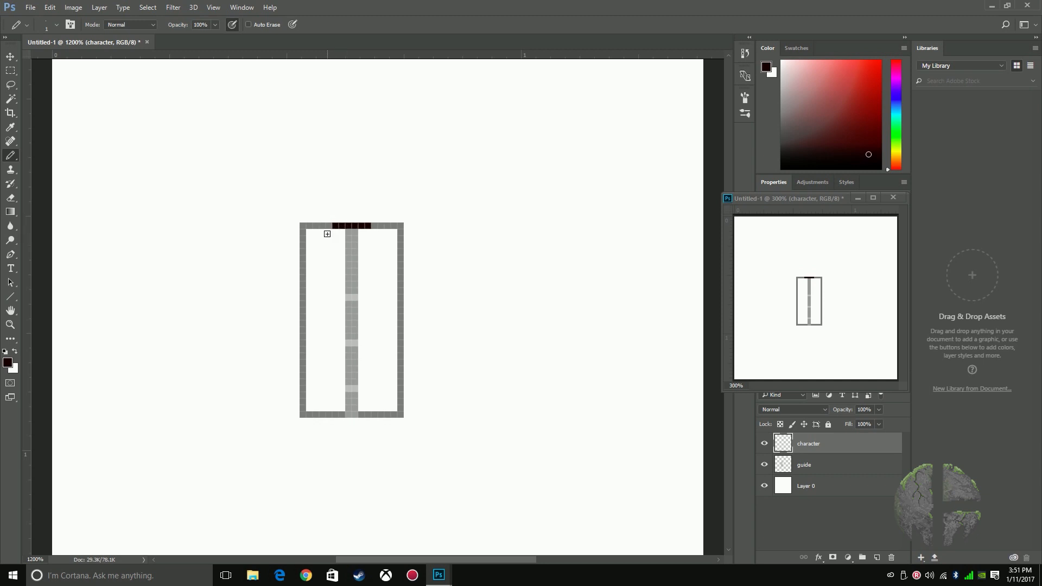
Pencil the hair outline's left and right sides, curving down from the ends of the top line
click(328, 232)
click(323, 239)
click(316, 245)
click(374, 232)
click(380, 232)
click(387, 239)
click(388, 245)
click(388, 253)
click(387, 259)
Pencil a jagged fringe between both sides of the hair, ending in a strand at the left side of the face
click(380, 251)
click(374, 246)
click(374, 252)
click(367, 259)
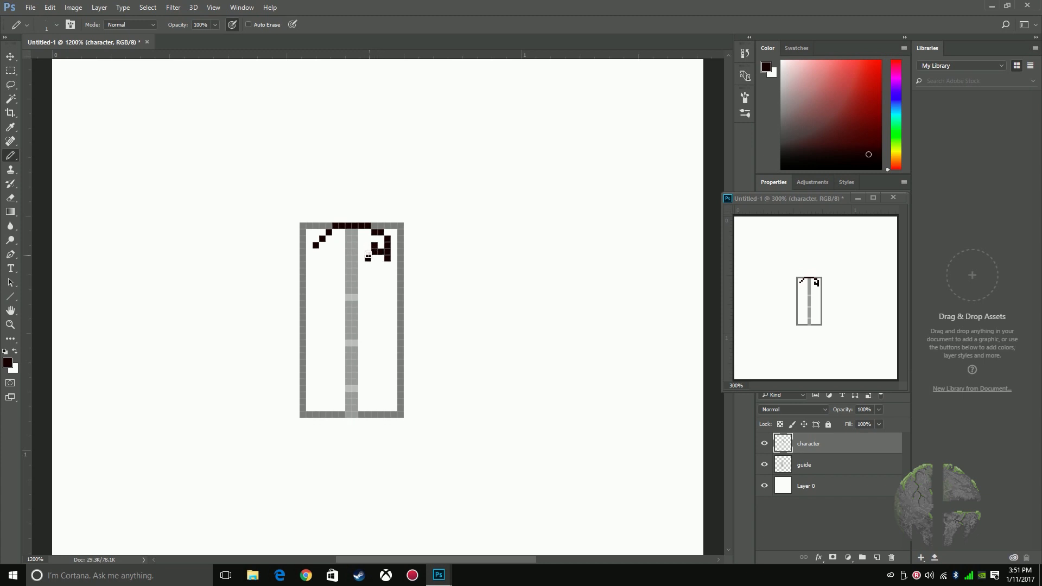
mouse_move(355, 251)
mouse_down()
mouse_move(323, 254)
mouse_move(316, 251)
mouse_up()
click(323, 272)
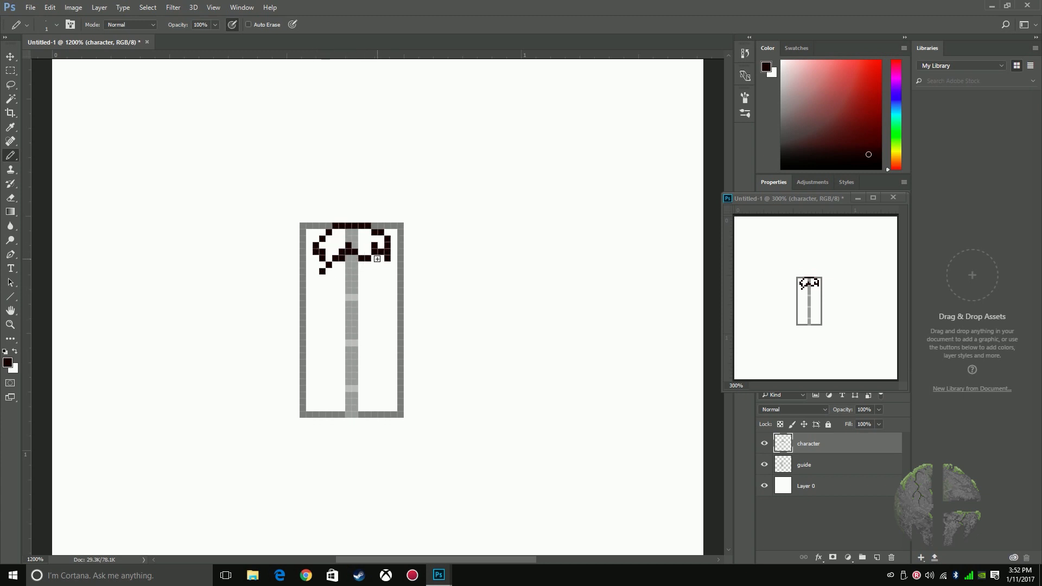
Pencil two small near-black hair tufts above the top hairline and erase the stray pixel beside the left tuft
click(364, 226)
click(348, 219)
click(342, 213)
click(342, 219)
click(336, 218)
key(e)
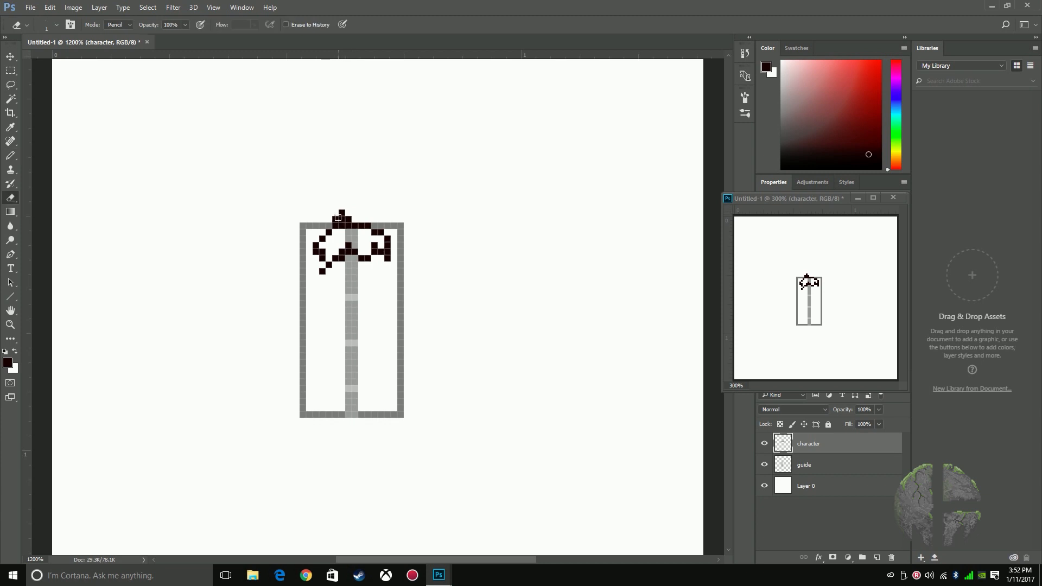
key(b)
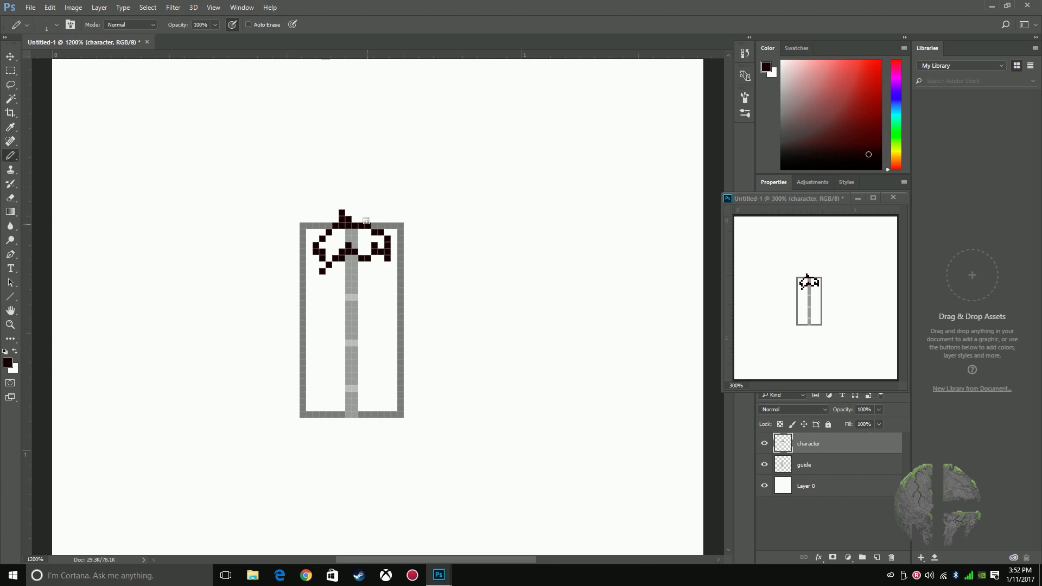
click(366, 218)
click(374, 224)
click(381, 218)
Set the foreground color to a muted red and pencil the face outline from both hair sides down toward the chin
drag(810, 113, 799, 72)
drag(800, 70, 826, 100)
click(381, 260)
key(ctrl+z)
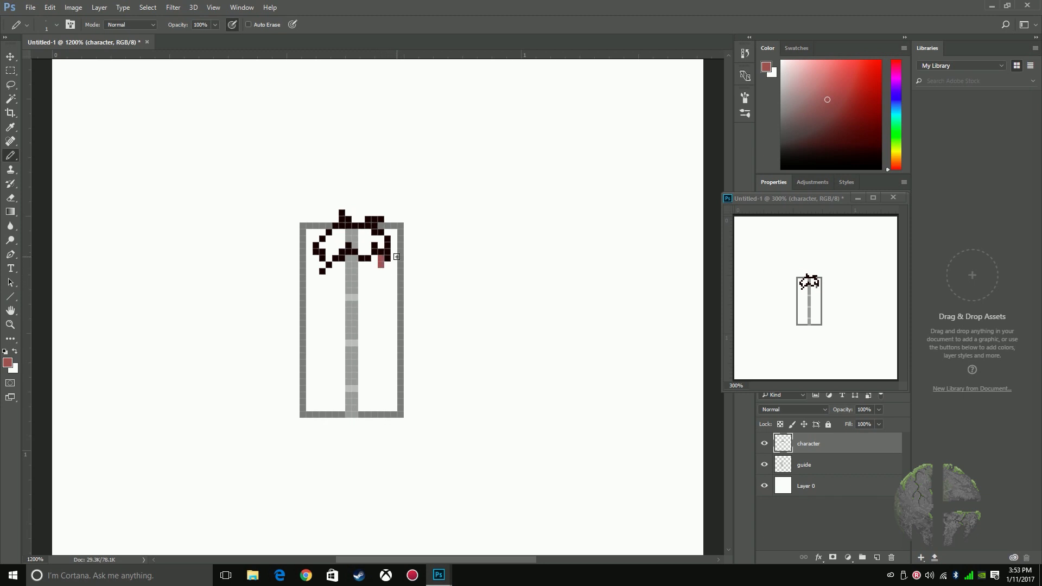
click(381, 259)
click(374, 285)
click(380, 271)
click(335, 292)
click(328, 285)
click(322, 265)
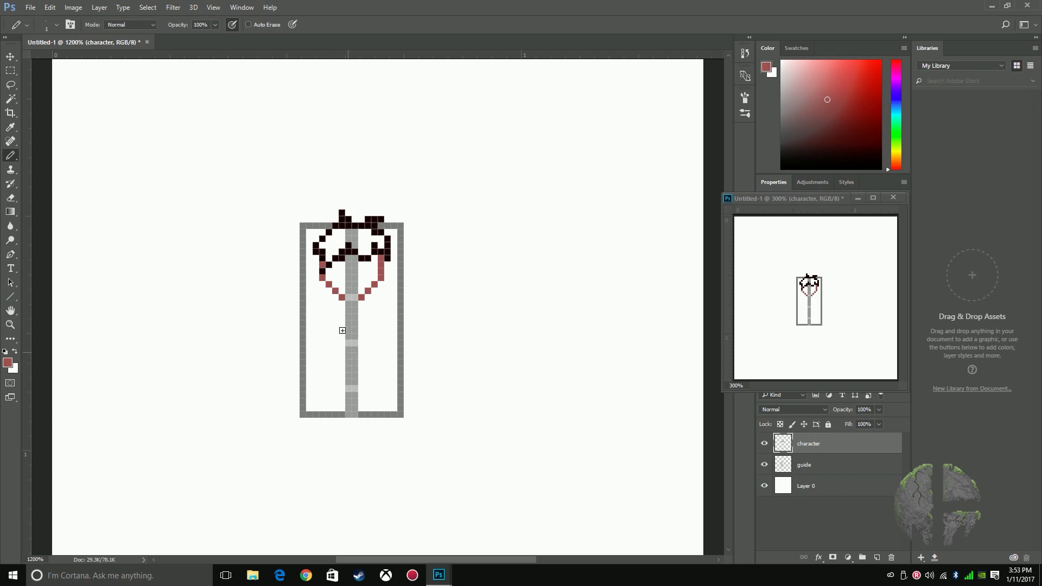
Refine the left sideburn and fill out the hair outline's upper-left edge with the near-black color sampled from the hair
click(329, 263)
alt+click(348, 251)
drag(317, 265, 316, 271)
key(e)
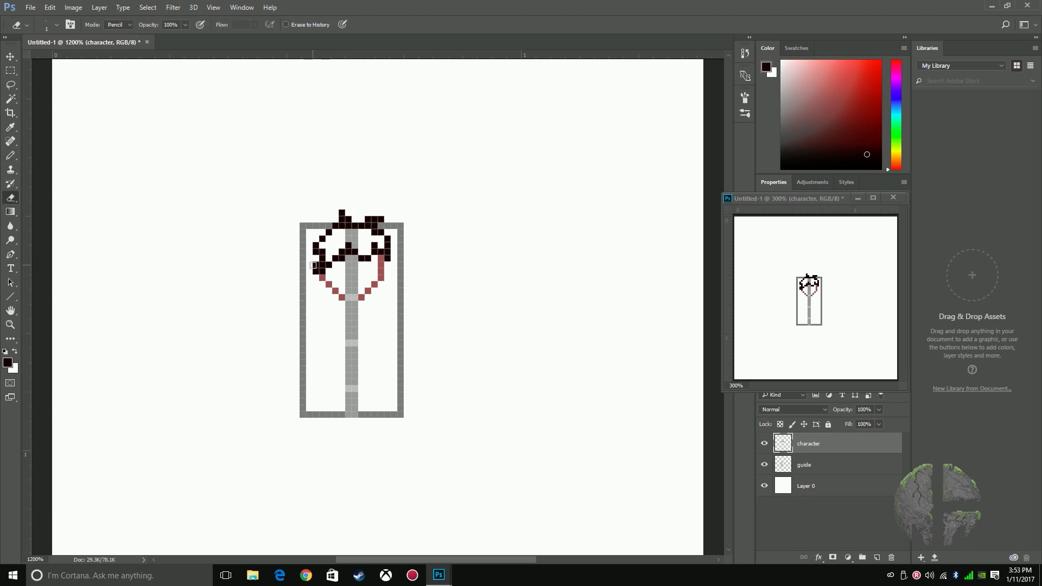
drag(316, 266, 315, 271)
key(b)
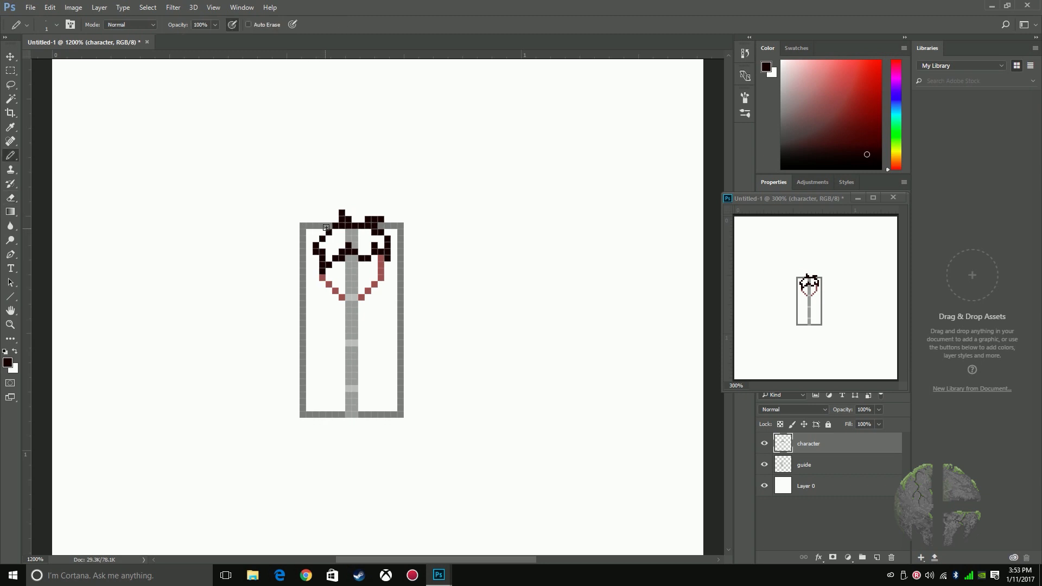
click(318, 236)
click(333, 225)
click(328, 226)
Set the foreground color to light pink and fill the face inside its outline
drag(811, 74, 798, 65)
mouse_move(329, 274)
mouse_down()
mouse_move(338, 265)
mouse_move(338, 284)
mouse_move(341, 266)
mouse_move(342, 291)
mouse_move(353, 258)
mouse_move(362, 290)
mouse_move(372, 260)
mouse_up()
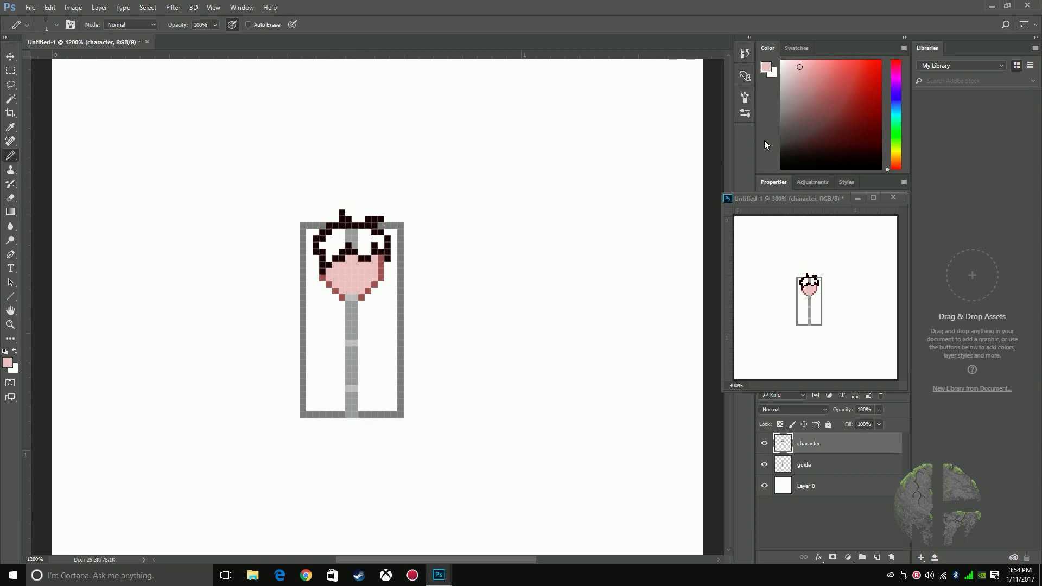
Fill the hair with dark red and shade it with strands of a darker red
alt+click(332, 228)
drag(864, 152, 850, 126)
mouse_move(337, 253)
mouse_down()
mouse_move(324, 256)
mouse_move(340, 233)
mouse_move(344, 243)
mouse_move(368, 236)
mouse_move(362, 250)
mouse_move(355, 244)
mouse_move(374, 239)
mouse_up()
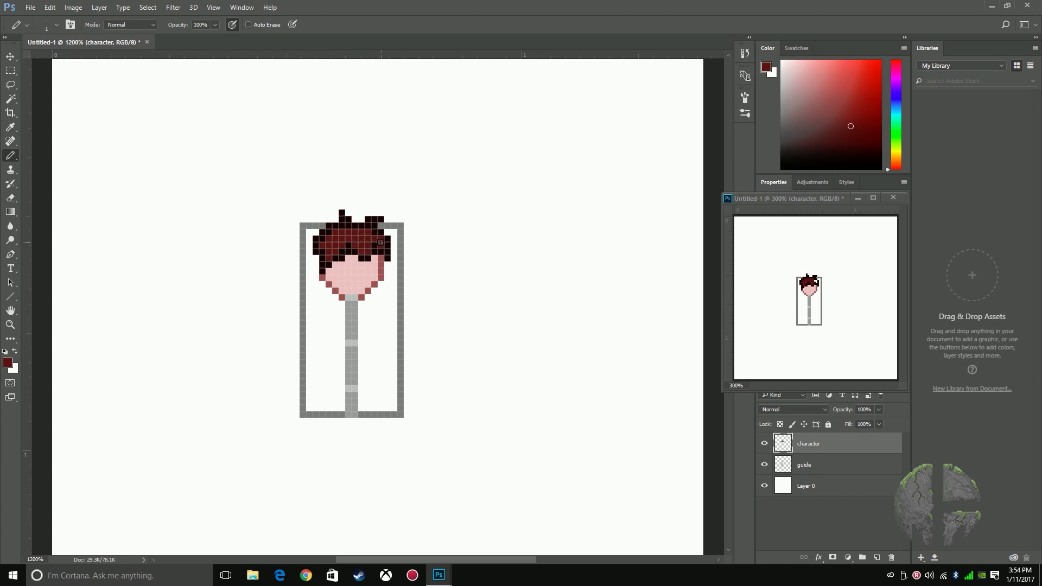
click(860, 136)
drag(860, 137, 857, 145)
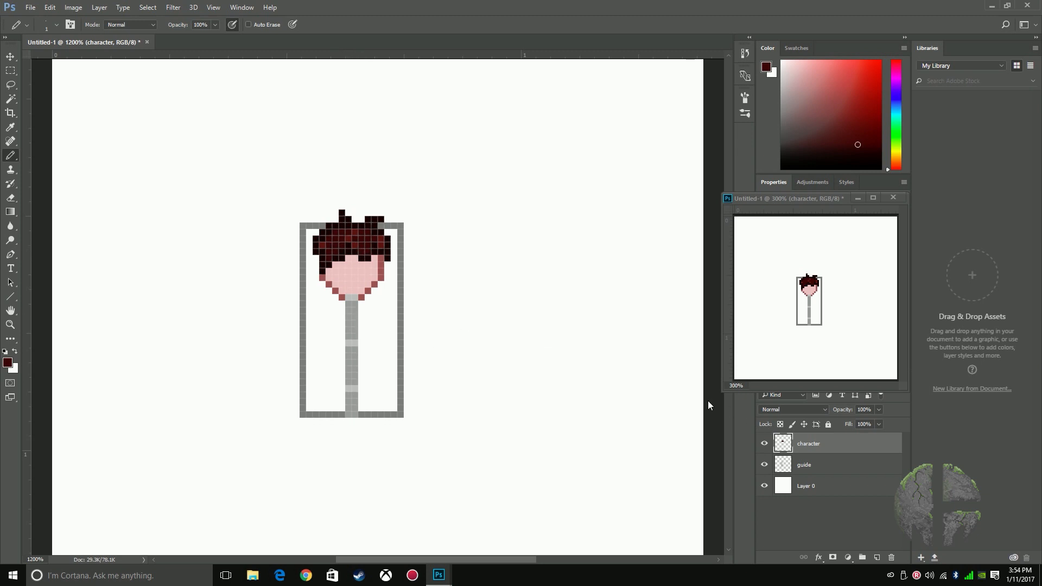
Switch the foreground color to white and pencil a 2 px high eye white on each side of the face
click(15, 351)
click(368, 278)
click(368, 270)
click(335, 278)
click(335, 271)
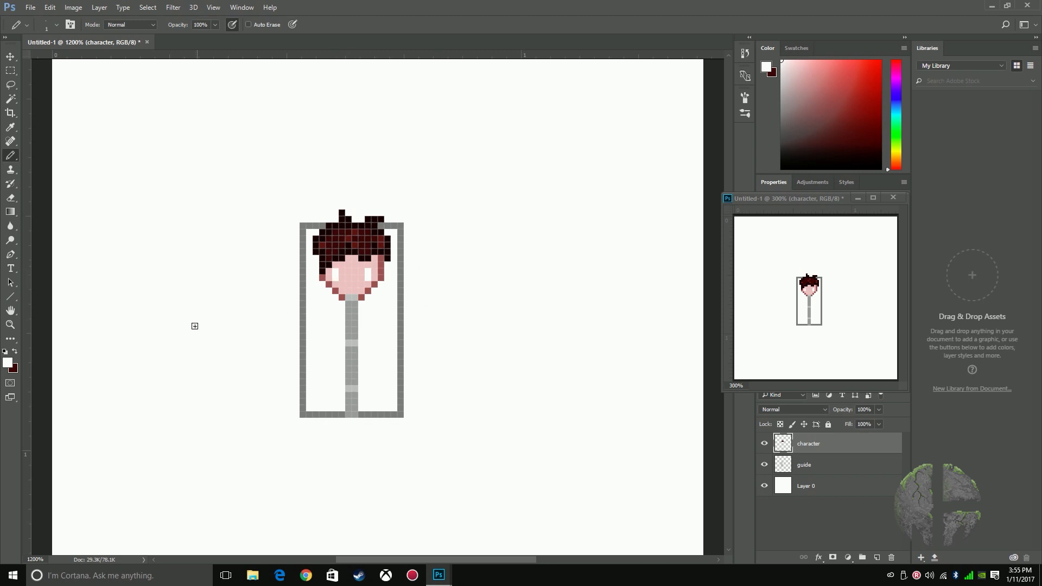
Pencil 2 px high blue irises beside the eye whites and close the chin with the face outline's muted red
click(15, 352)
drag(894, 92, 894, 100)
click(858, 105)
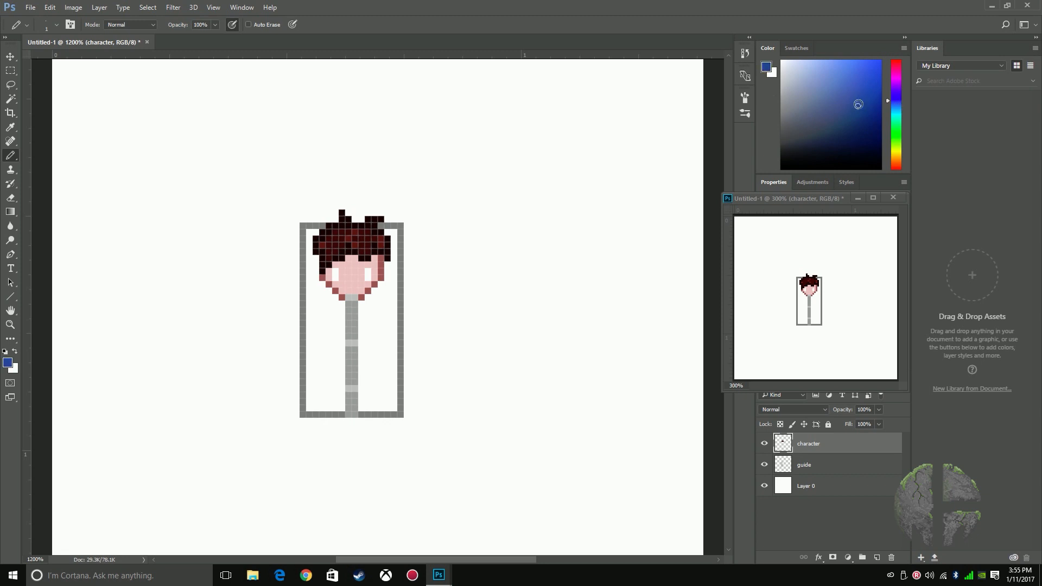
drag(361, 270, 341, 277)
alt+click(380, 283)
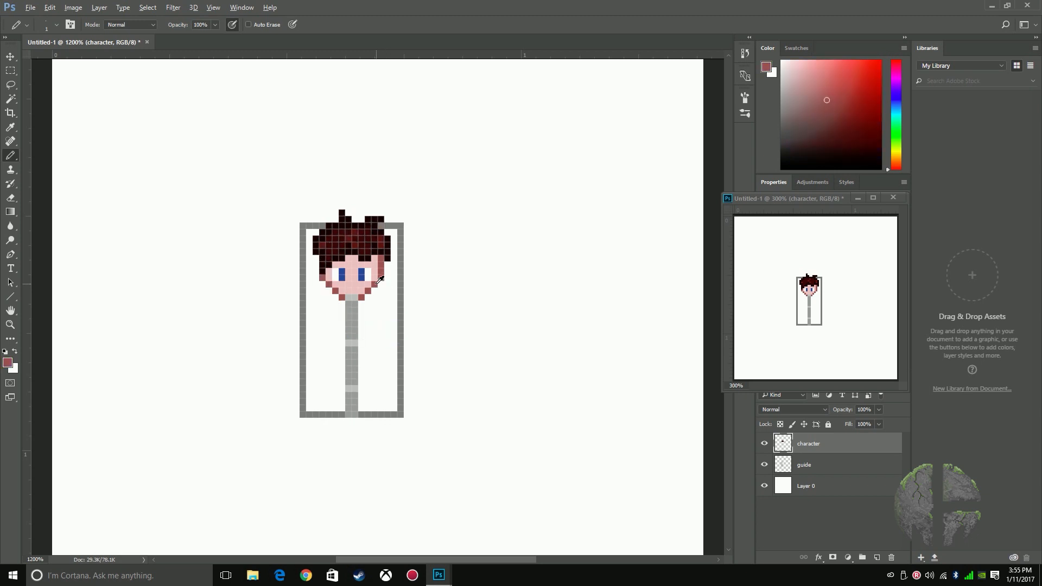
click(352, 297)
Set the foreground color to very dark navy and pencil the curved shoulder and outer arm outlines on both sides below the head
drag(833, 109, 852, 117)
mouse_move(894, 158)
mouse_down()
mouse_move(898, 142)
mouse_move(902, 158)
mouse_move(868, 141)
mouse_move(898, 162)
mouse_move(902, 101)
mouse_up()
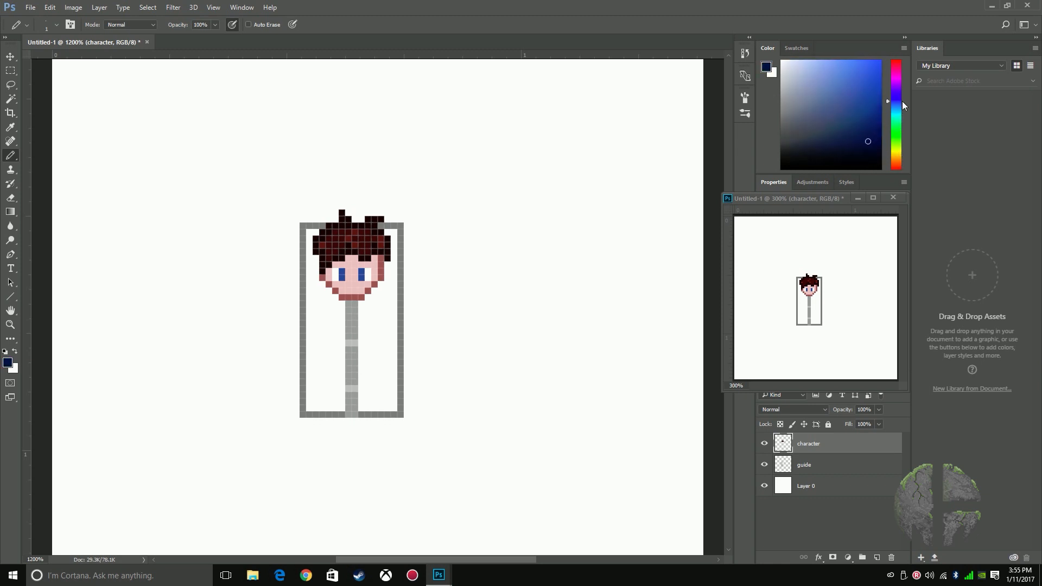
drag(867, 142, 870, 148)
click(373, 298)
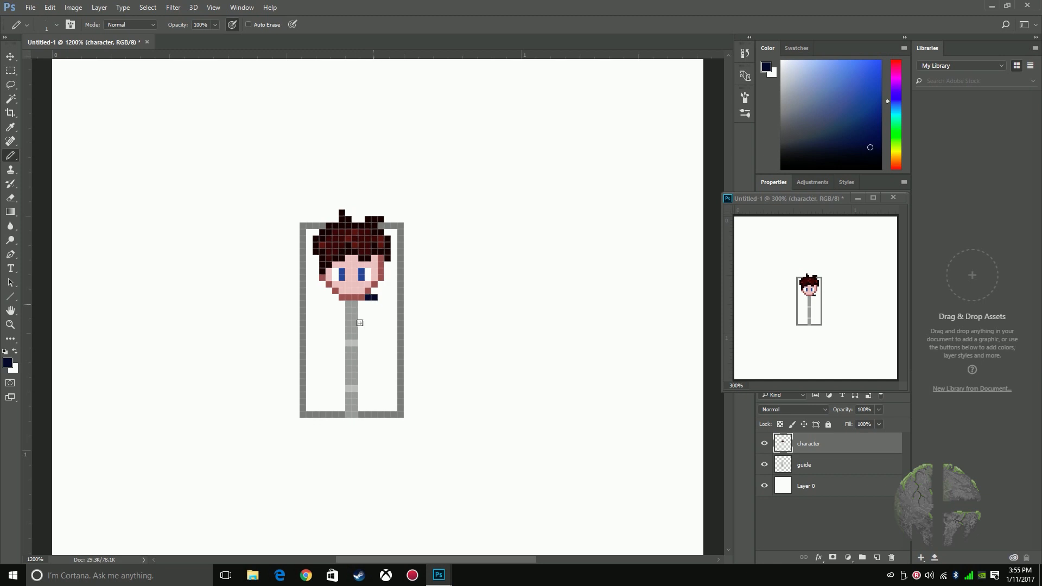
click(370, 297)
drag(393, 323, 393, 336)
drag(333, 298, 309, 336)
click(308, 336)
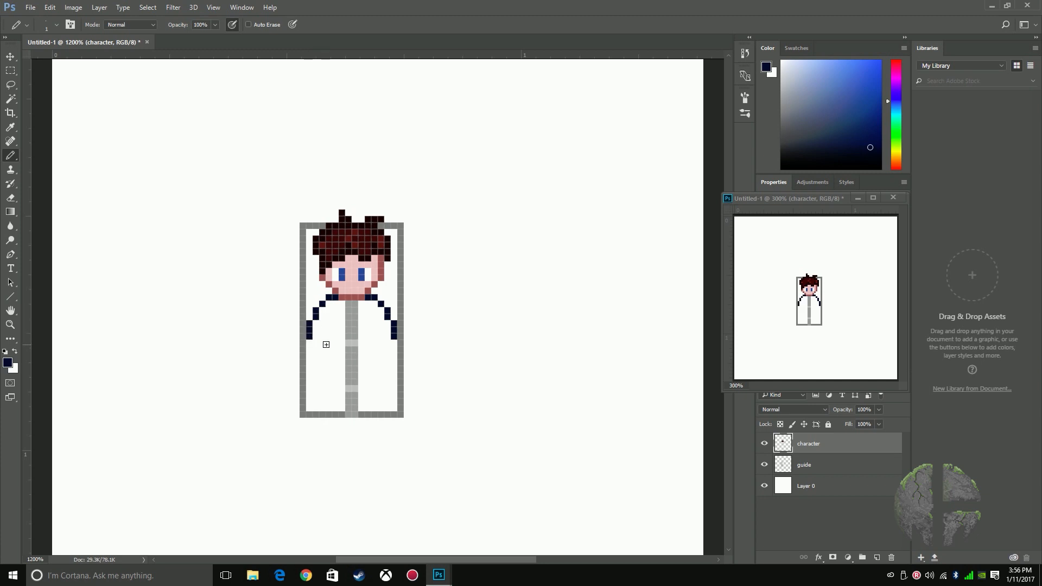
Pencil the inner arm outlines in very dark navy and fill the torso and sleeves of the shirt with dark blue
mouse_move(325, 337)
mouse_down()
mouse_move(327, 323)
mouse_move(374, 324)
mouse_up()
drag(864, 139, 856, 121)
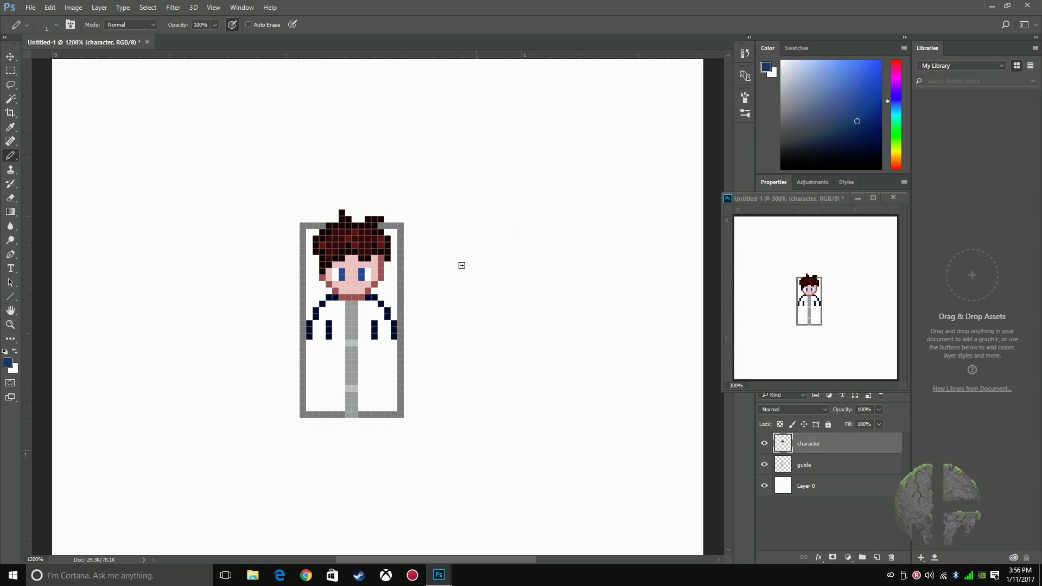
mouse_move(329, 303)
mouse_down()
mouse_move(320, 335)
mouse_move(318, 324)
mouse_move(376, 316)
mouse_move(375, 303)
mouse_move(332, 304)
mouse_move(368, 309)
mouse_move(388, 335)
mouse_move(388, 321)
mouse_move(343, 343)
mouse_move(365, 340)
mouse_move(357, 323)
mouse_move(341, 333)
mouse_move(360, 336)
mouse_move(344, 328)
mouse_up()
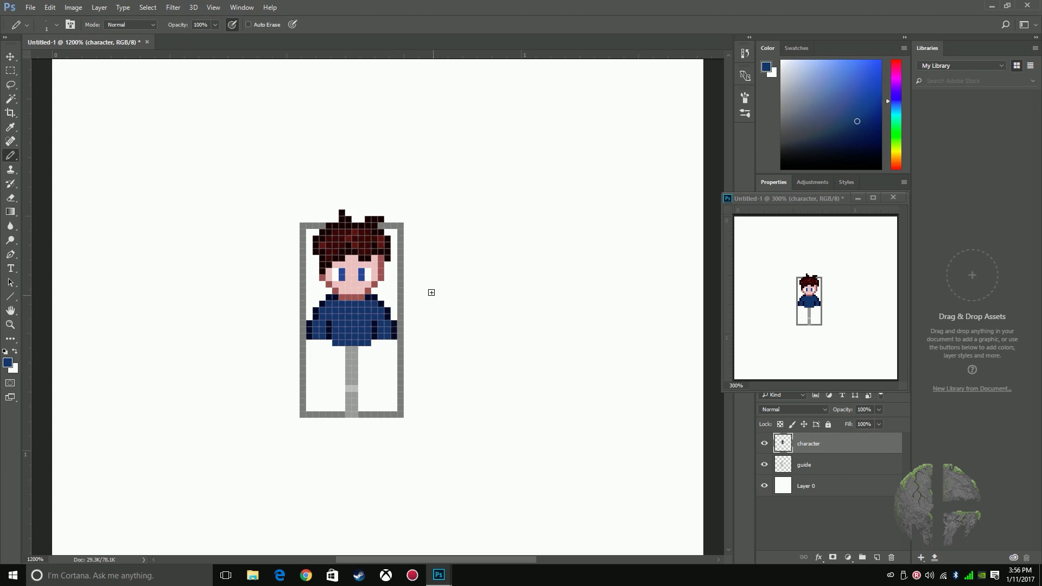
Sample the face outline's muted red and pencil the outline of the hand below the right-hand sleeve, cleaning up its inner pixels
alt+click(385, 272)
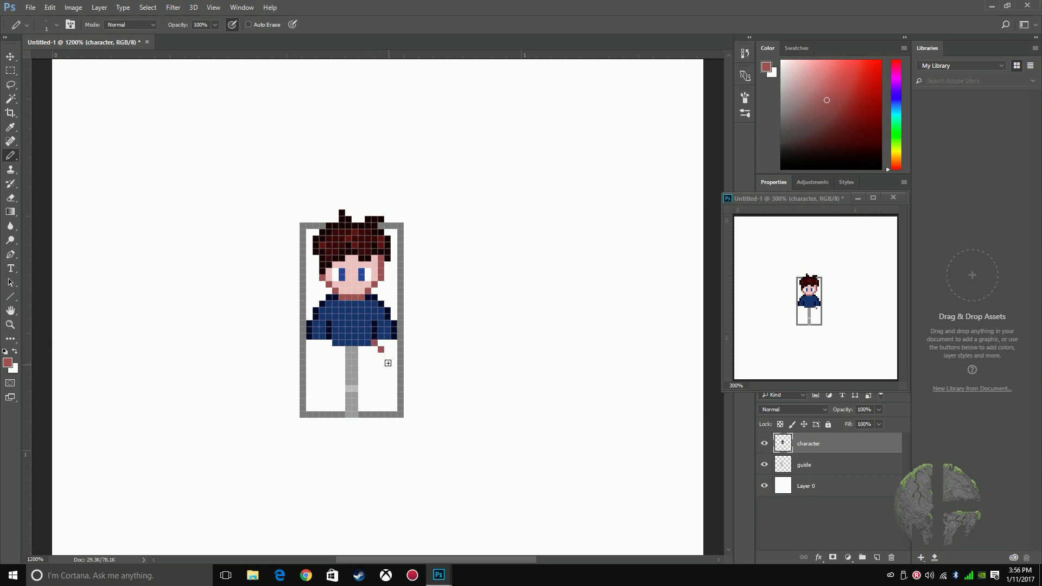
click(394, 345)
drag(395, 349, 387, 355)
key(e)
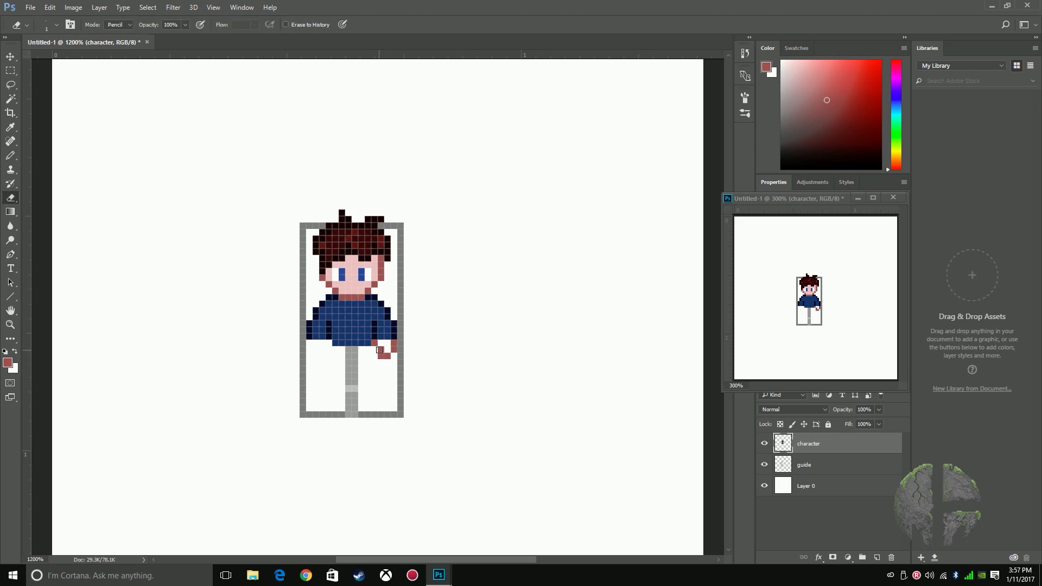
key(b)
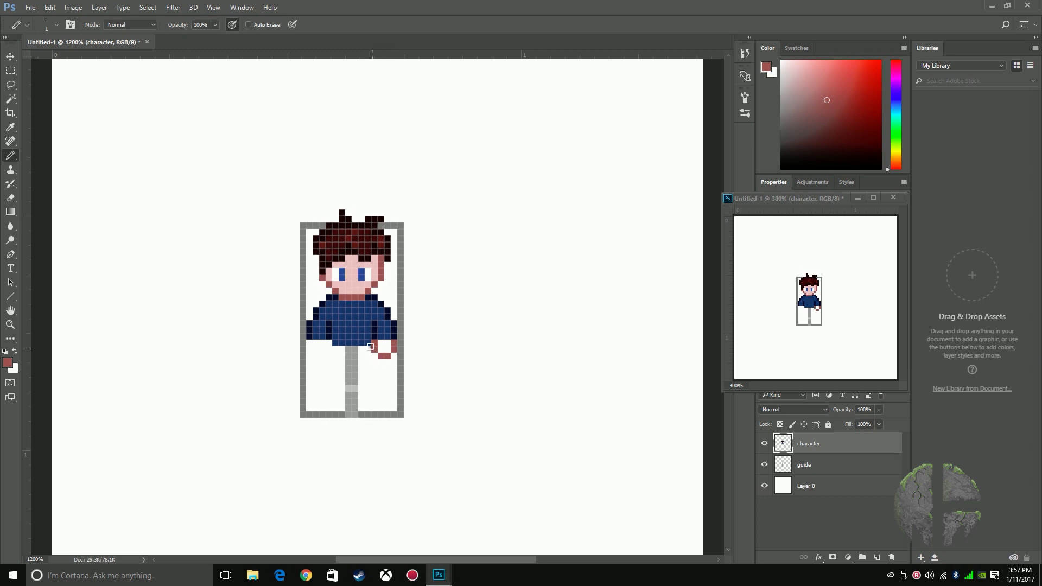
click(370, 345)
Outline the opposite hand in the same muted red and fill both hands with light pink
click(335, 342)
drag(321, 356, 312, 354)
key(ctrl+z)
drag(323, 356, 315, 356)
click(309, 350)
click(309, 344)
drag(813, 94, 808, 75)
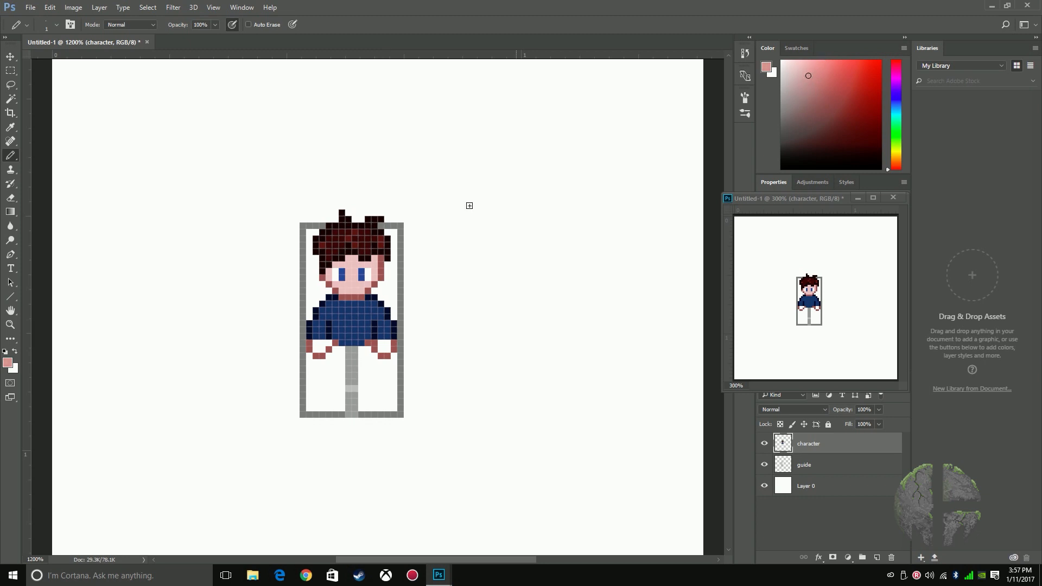
drag(380, 344, 320, 350)
Pencil the trouser outline and the gap between the legs in near-black and fill both legs with dark gray
click(827, 119)
mouse_move(842, 121)
mouse_down()
mouse_move(869, 153)
mouse_move(781, 154)
mouse_up()
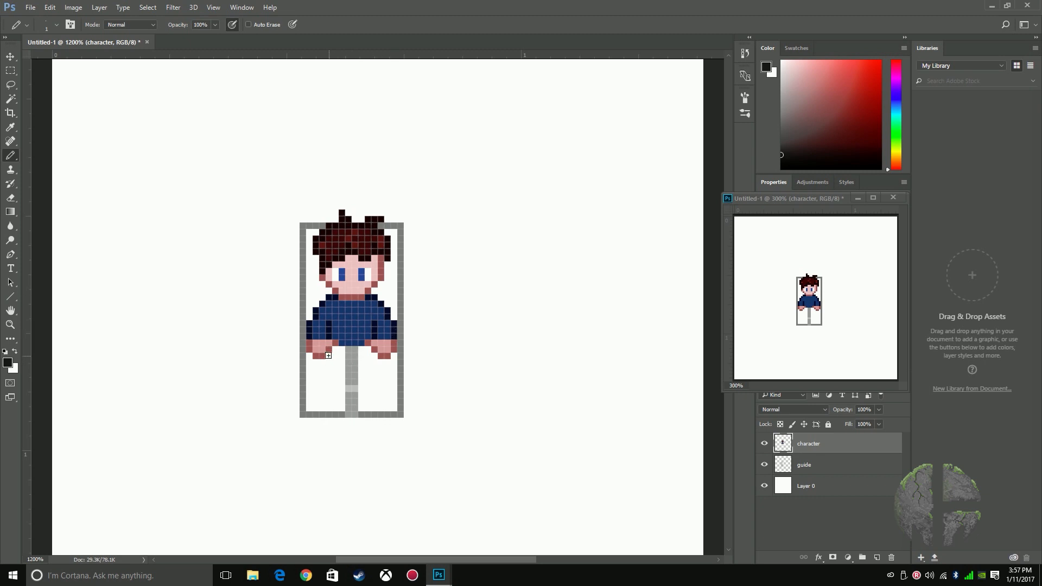
drag(329, 355, 329, 384)
mouse_move(374, 357)
mouse_down()
mouse_move(373, 386)
mouse_move(333, 386)
mouse_up()
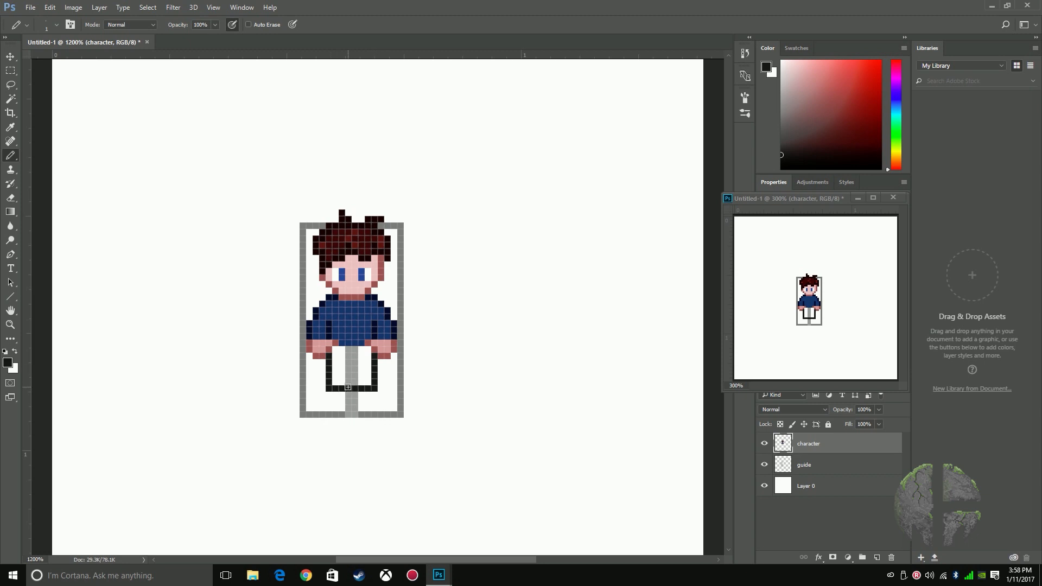
mouse_move(348, 387)
mouse_down()
mouse_move(348, 360)
mouse_move(355, 384)
mouse_up()
click(777, 129)
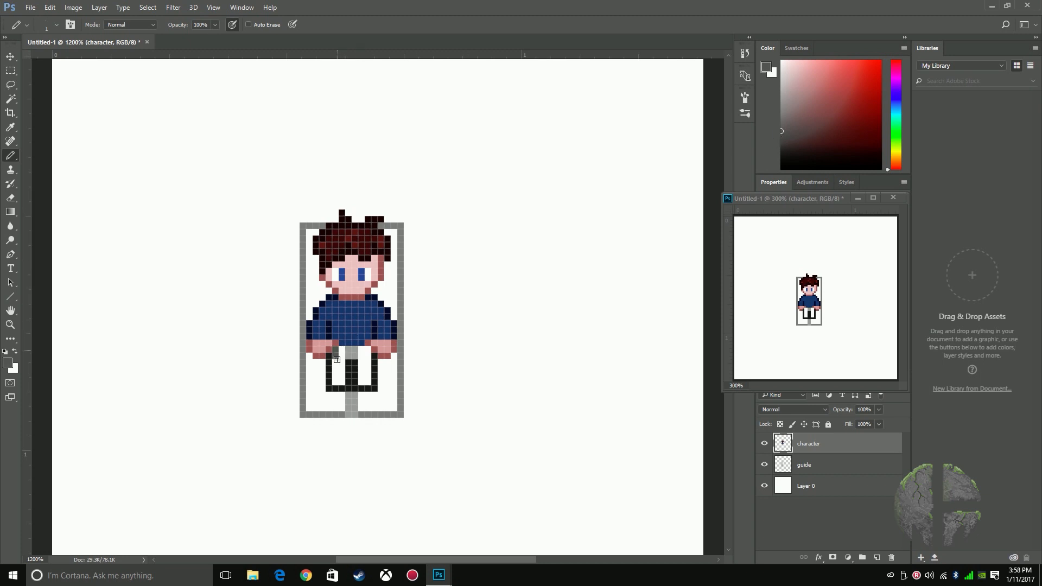
mouse_move(336, 359)
mouse_down()
mouse_move(338, 383)
mouse_move(347, 350)
mouse_move(362, 352)
mouse_move(367, 381)
mouse_move(360, 355)
mouse_move(343, 351)
mouse_up()
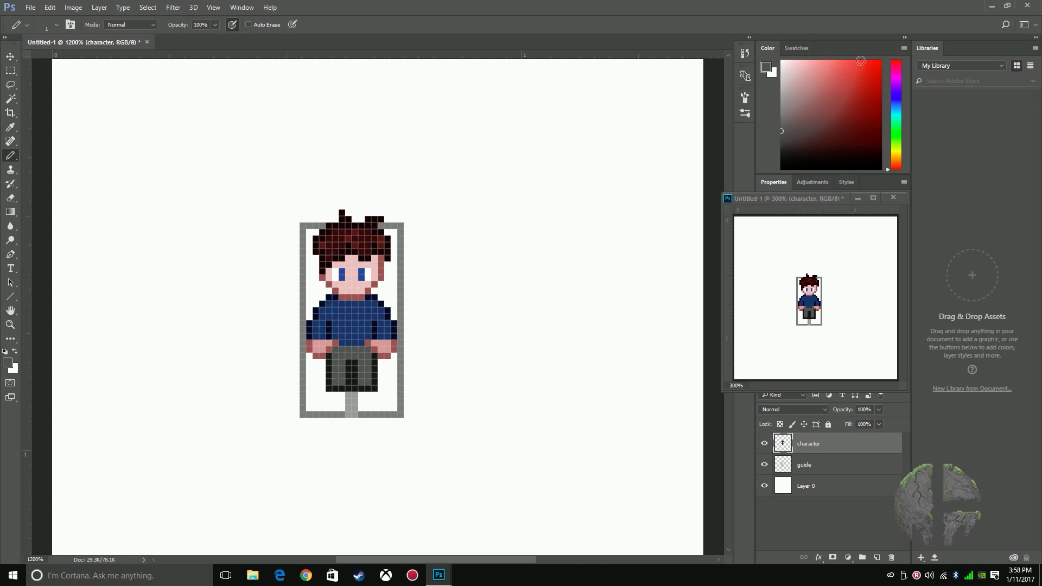
Outline and divide the two shoes below the trousers in dark crimson and fill them with a brighter crimson
drag(785, 161, 783, 166)
drag(836, 111, 849, 117)
mouse_move(895, 74)
mouse_down()
mouse_move(894, 62)
mouse_move(863, 90)
mouse_move(873, 76)
mouse_move(859, 101)
mouse_move(867, 81)
mouse_move(872, 138)
mouse_move(875, 130)
mouse_move(795, 169)
mouse_move(872, 130)
mouse_up()
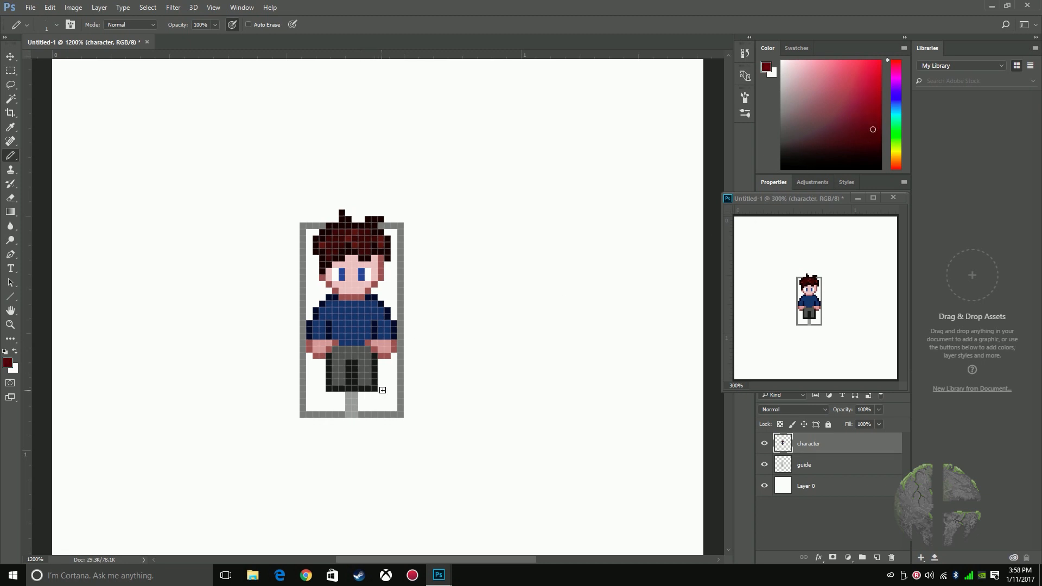
mouse_move(380, 394)
mouse_down()
mouse_move(382, 405)
mouse_move(324, 407)
mouse_up()
click(322, 395)
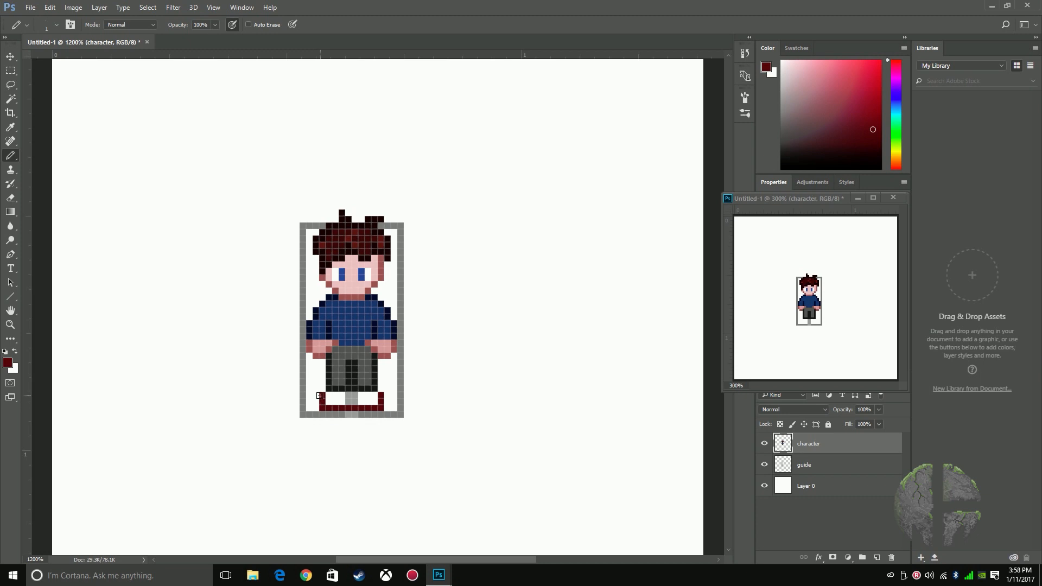
drag(348, 402, 354, 402)
drag(856, 112, 854, 104)
drag(331, 396, 364, 399)
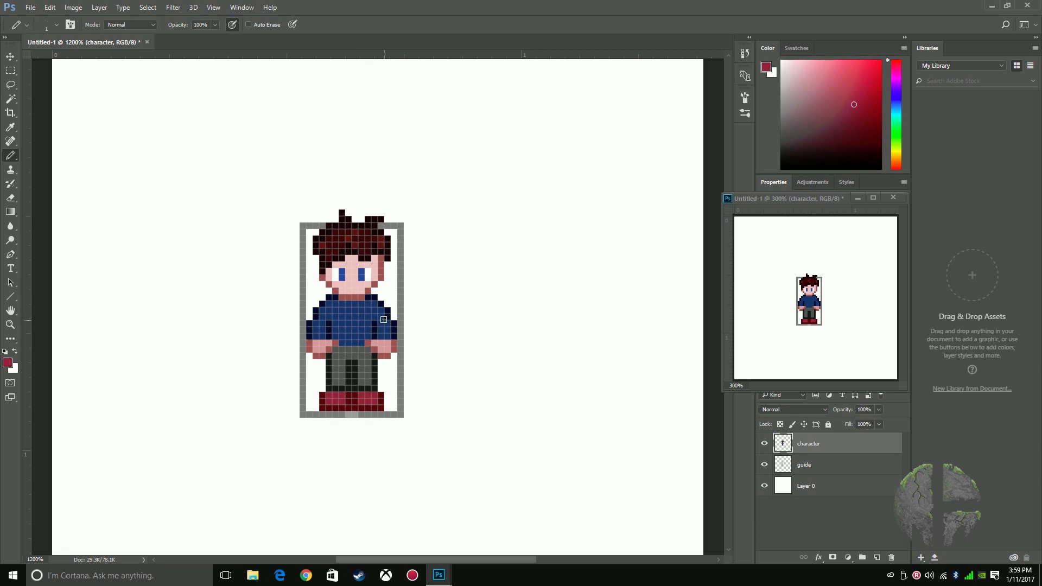
Sample the hair's dark red, lighten it to a muted red and pencil highlight strands across the hair
alt+click(355, 232)
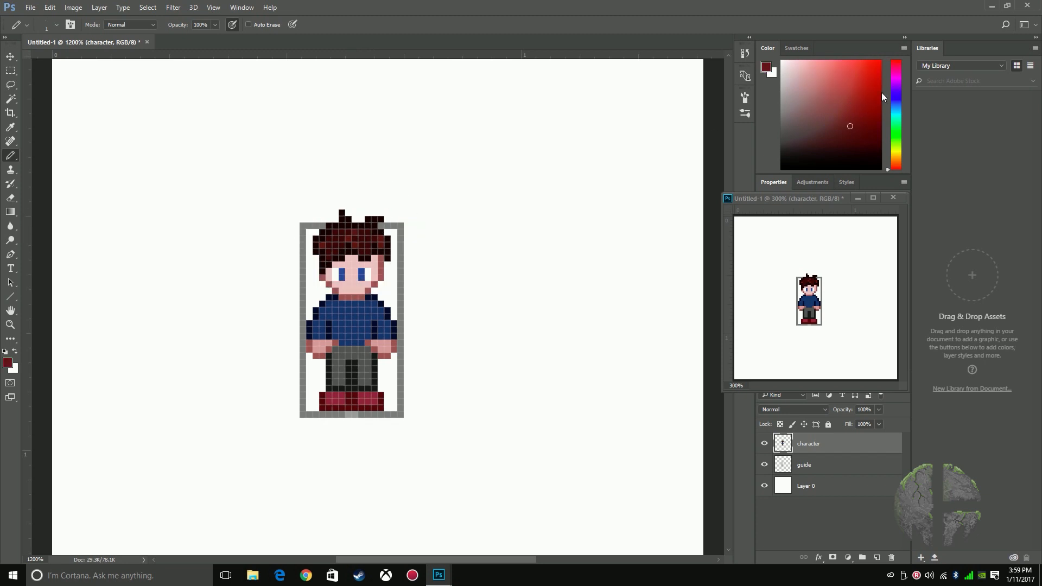
click(845, 116)
click(836, 103)
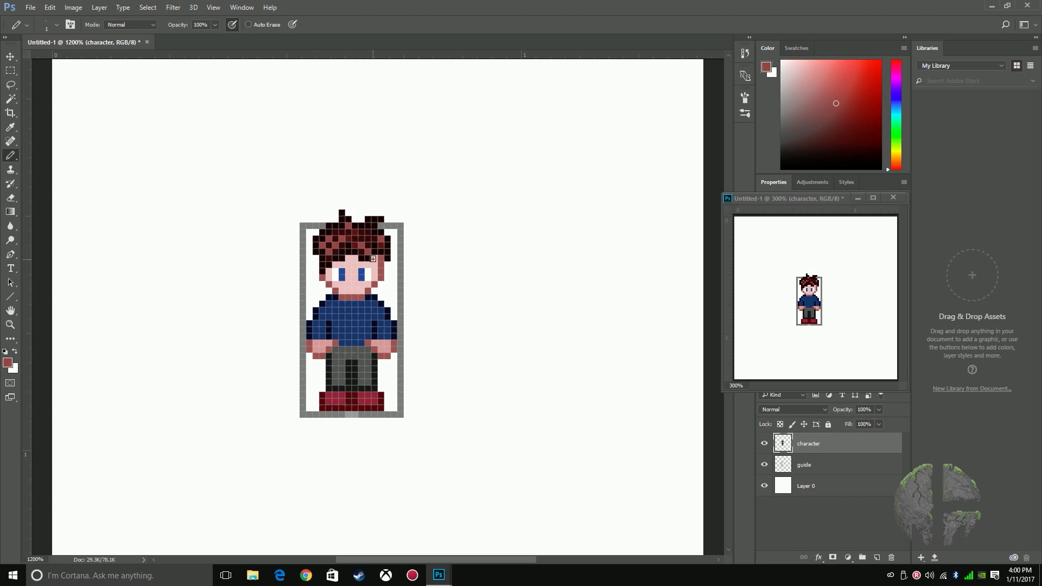
Sample the hair's darker red and extend the crown, fringe and side locks, reverting the stray pixels beside the head and on the eye
alt+click(365, 235)
click(745, 53)
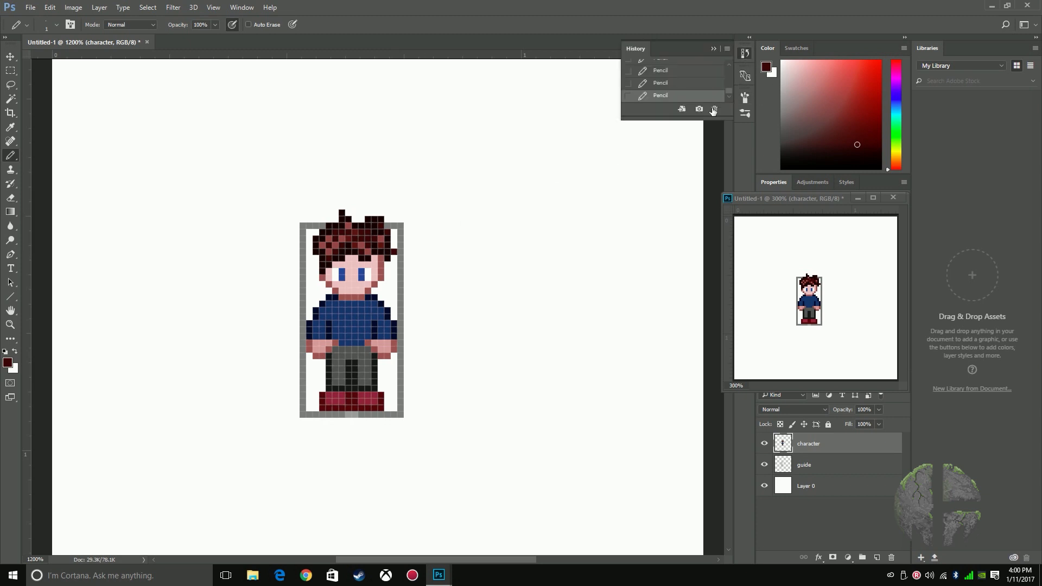
click(666, 84)
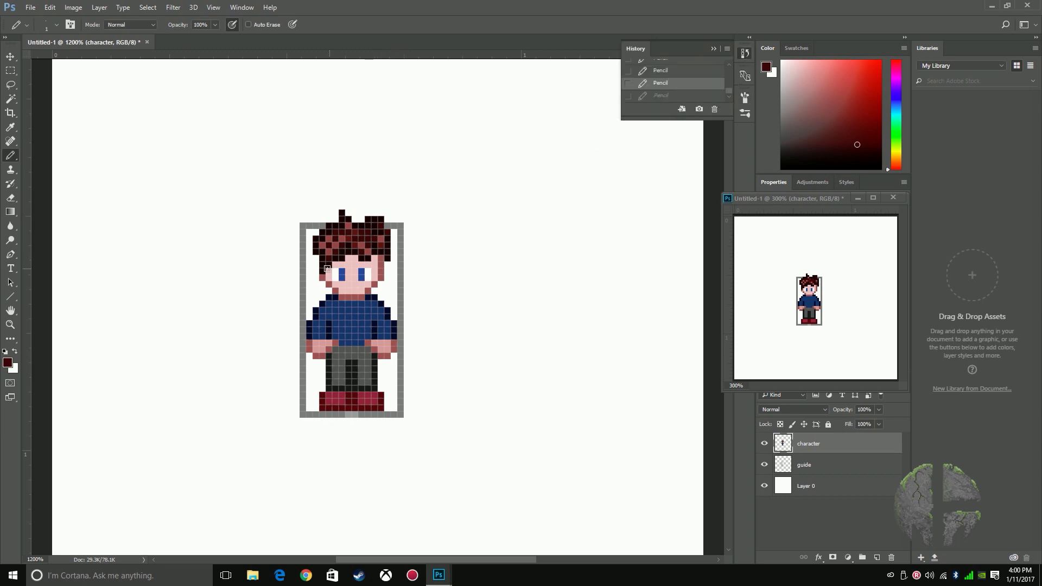
click(316, 259)
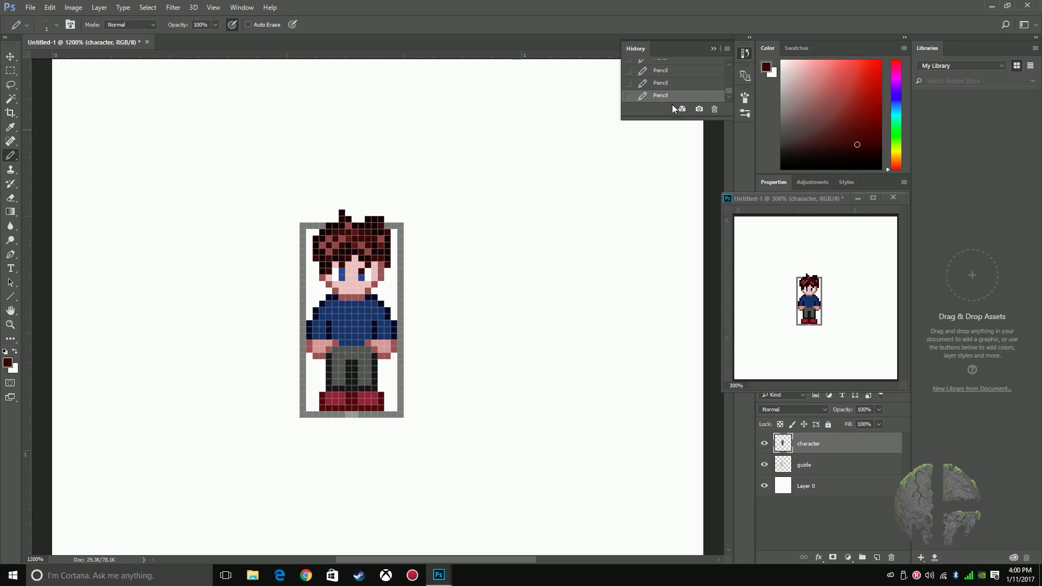
click(649, 86)
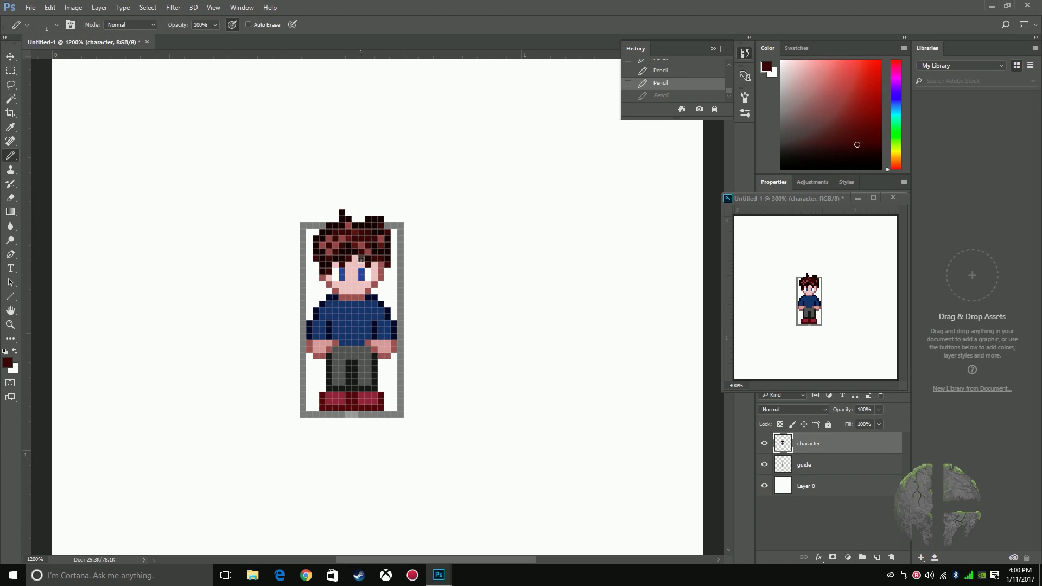
click(309, 270)
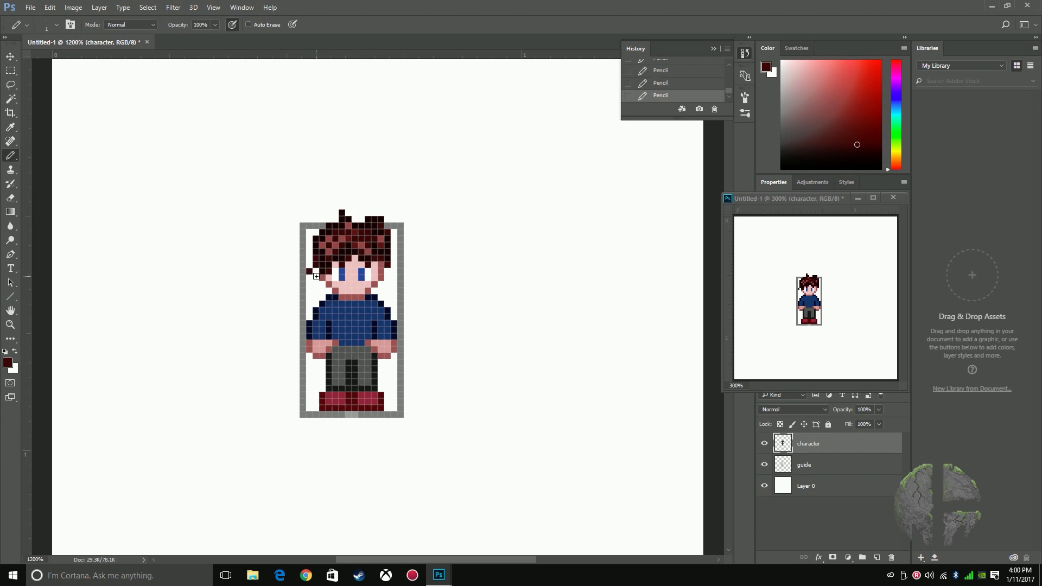
key(ctrl+z)
Sample the skin color, darken it to a dusky pink and shade the forehead and face edges below the fringe
alt+click(351, 265)
alt+click(342, 259)
click(375, 271)
alt+click(353, 269)
drag(797, 68, 814, 88)
alt+click(386, 268)
drag(811, 88, 809, 82)
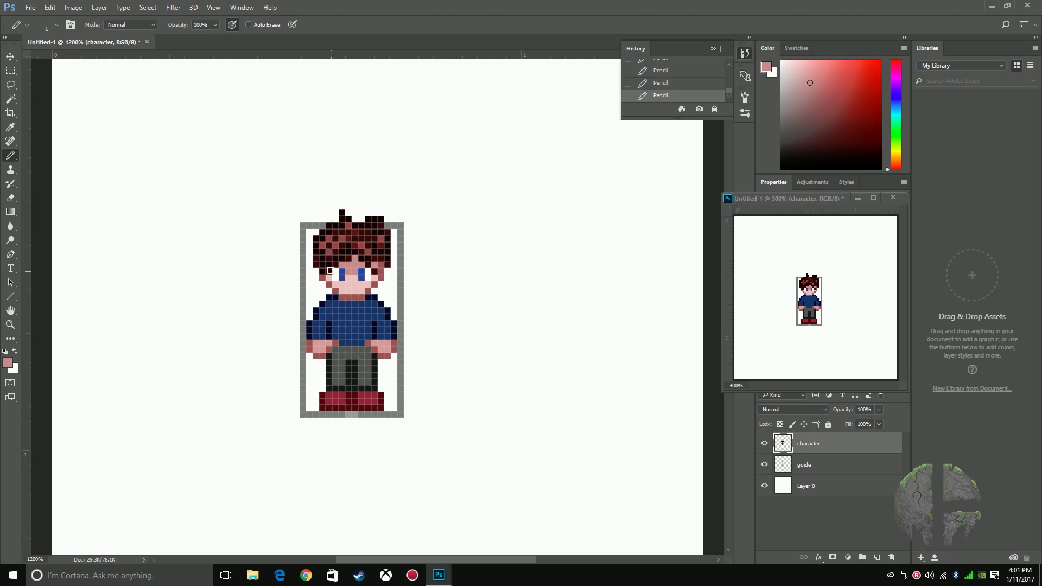
Shade the eye whites with light gray and the irises with a darker blue
alt+click(369, 273)
drag(782, 75, 782, 79)
alt+click(362, 273)
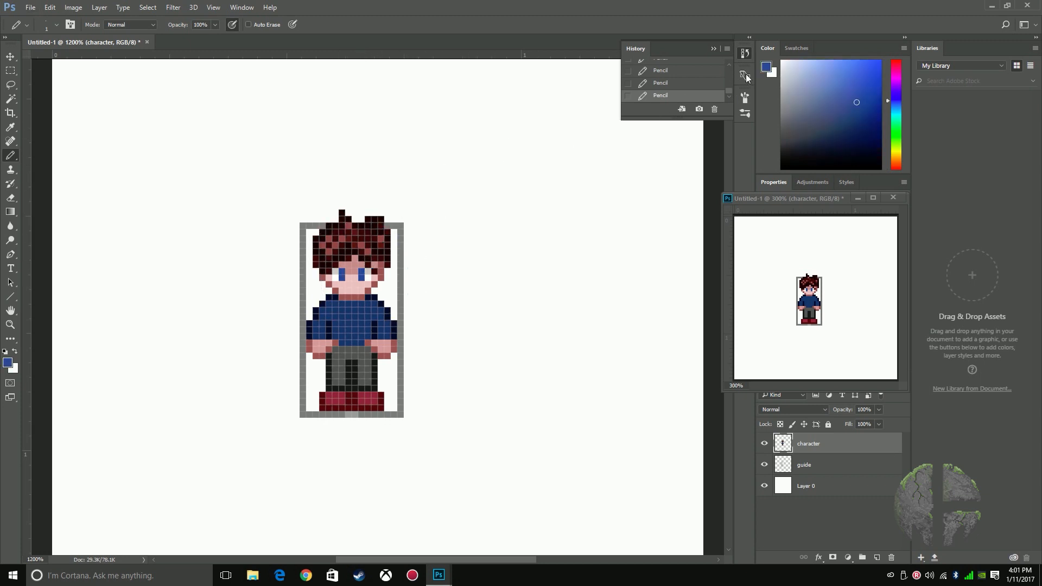
drag(856, 103, 865, 114)
Darken the sampled muted red to a deep red and recolor the outlines of the face and hands with it
alt+click(329, 277)
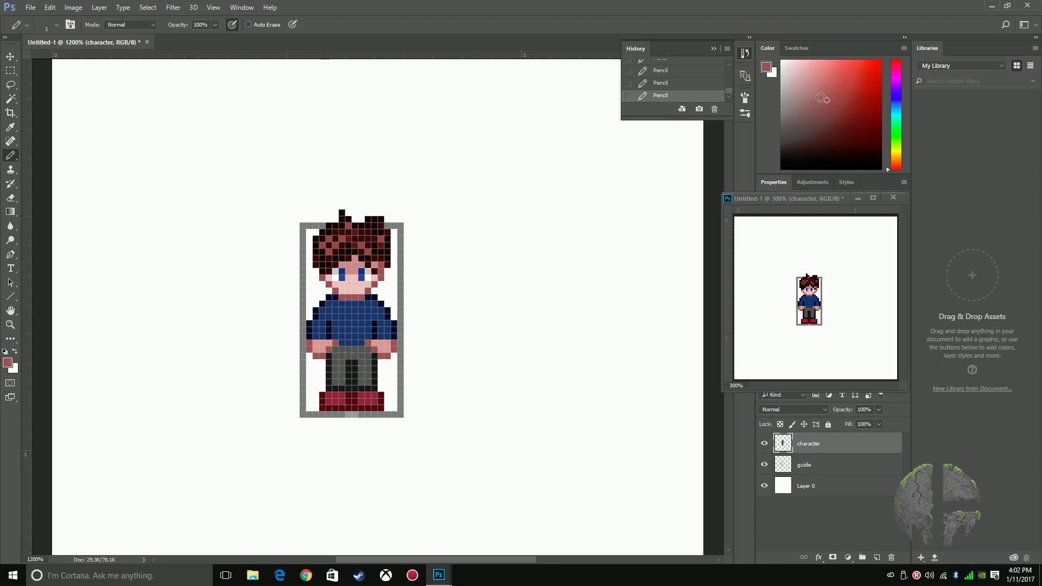
drag(835, 109, 845, 119)
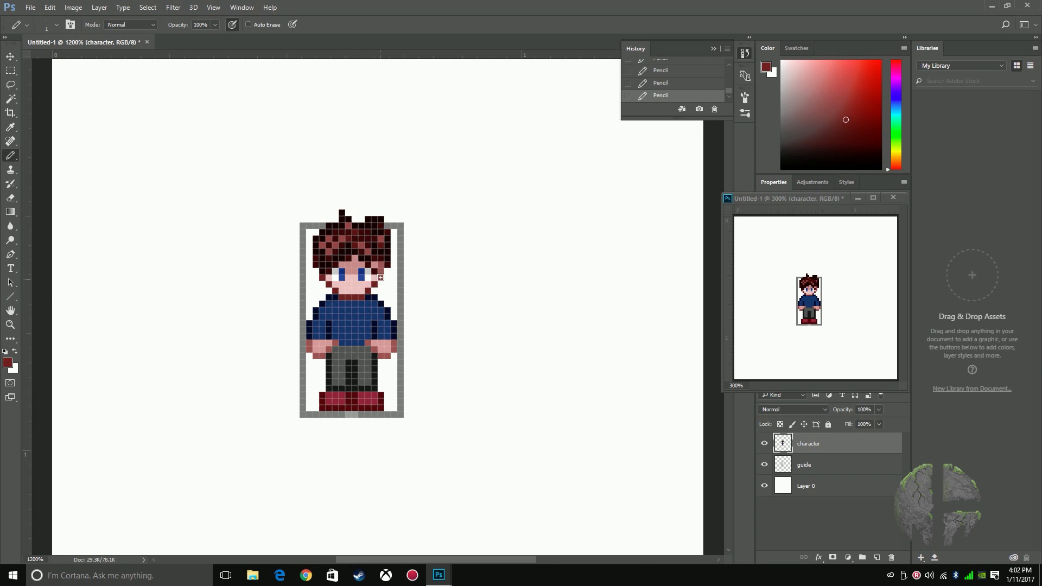
click(309, 343)
click(310, 349)
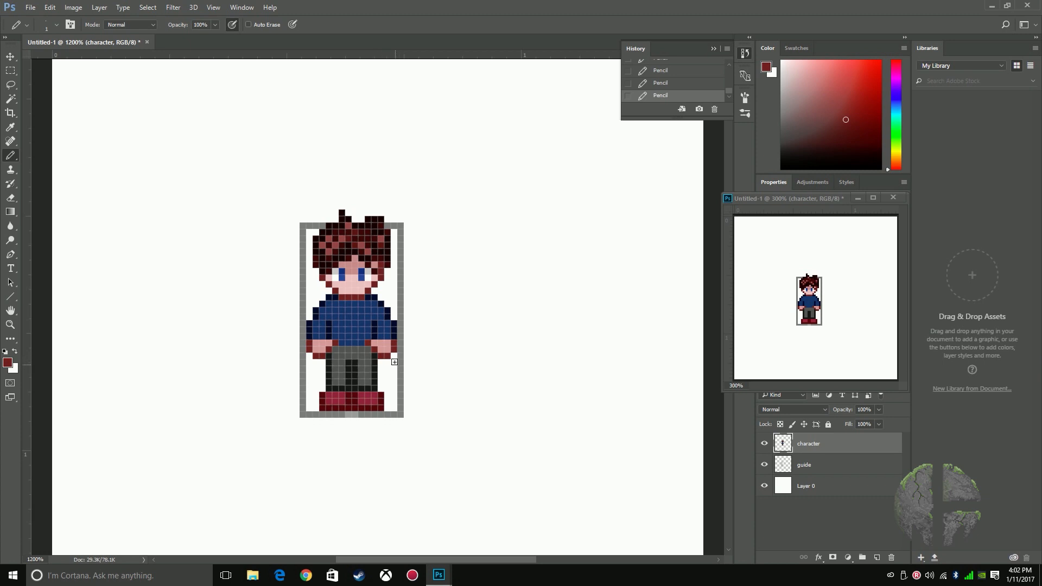
Sample the shirt's blue, darken it to navy and pencil shadows on the sleeves and the shirt's edges
alt+click(353, 307)
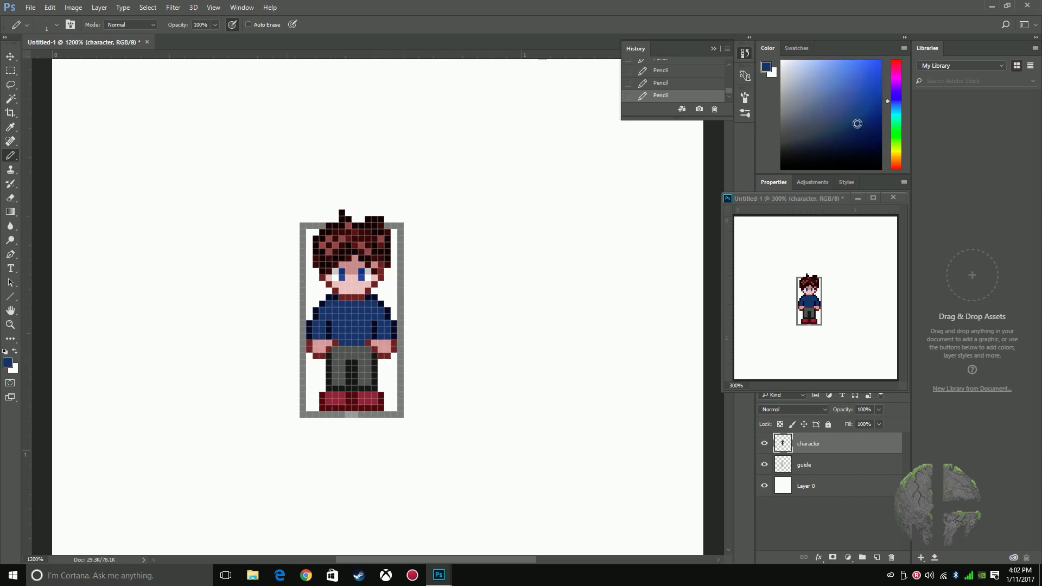
drag(856, 122, 867, 131)
alt+click(378, 326)
click(865, 135)
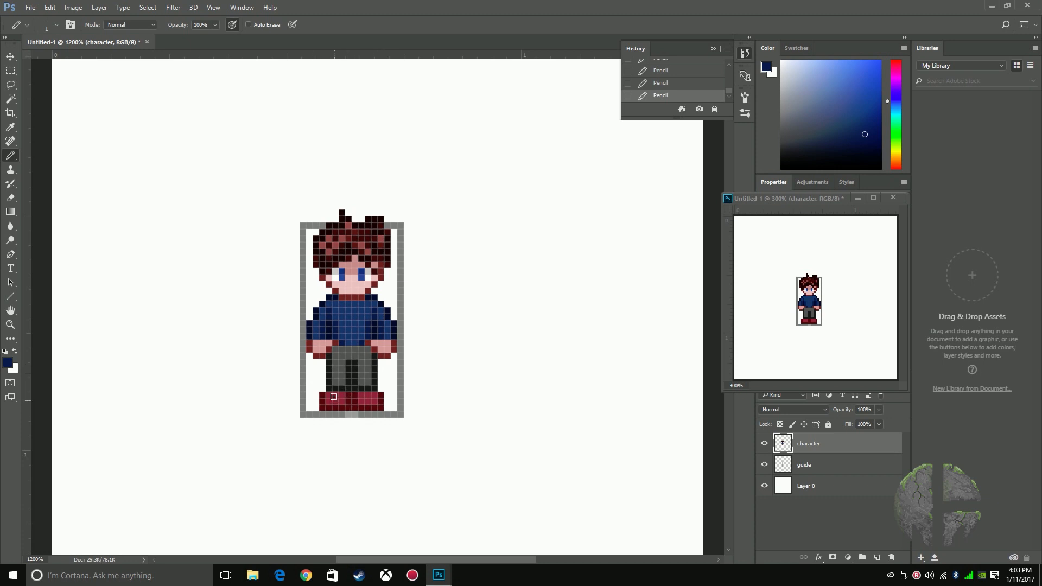
Set the foreground color to bright red and pencil a small ring emblem on the chest of the shirt
key(alt)
drag(898, 91, 894, 118)
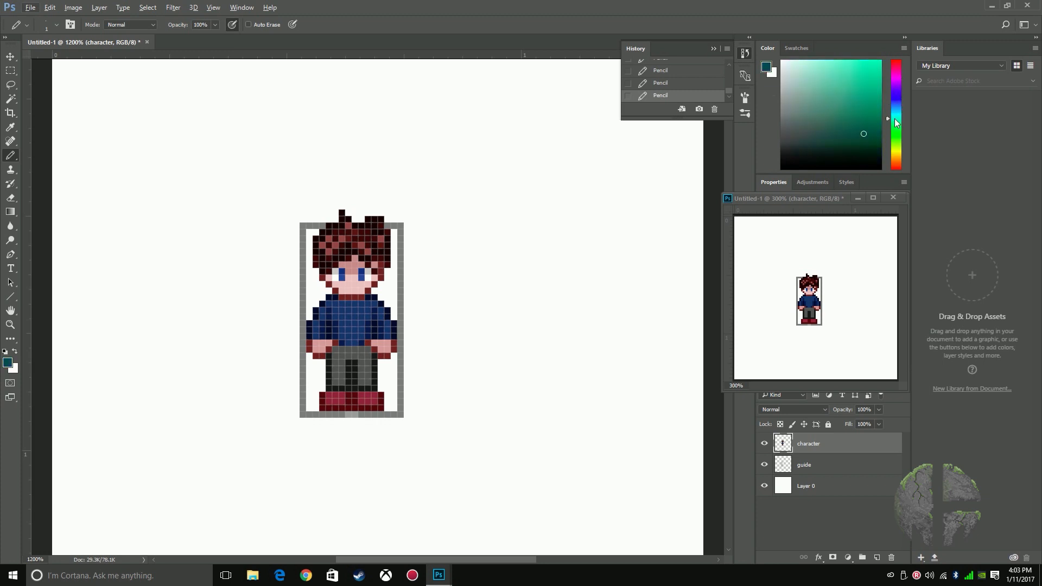
drag(899, 77, 900, 61)
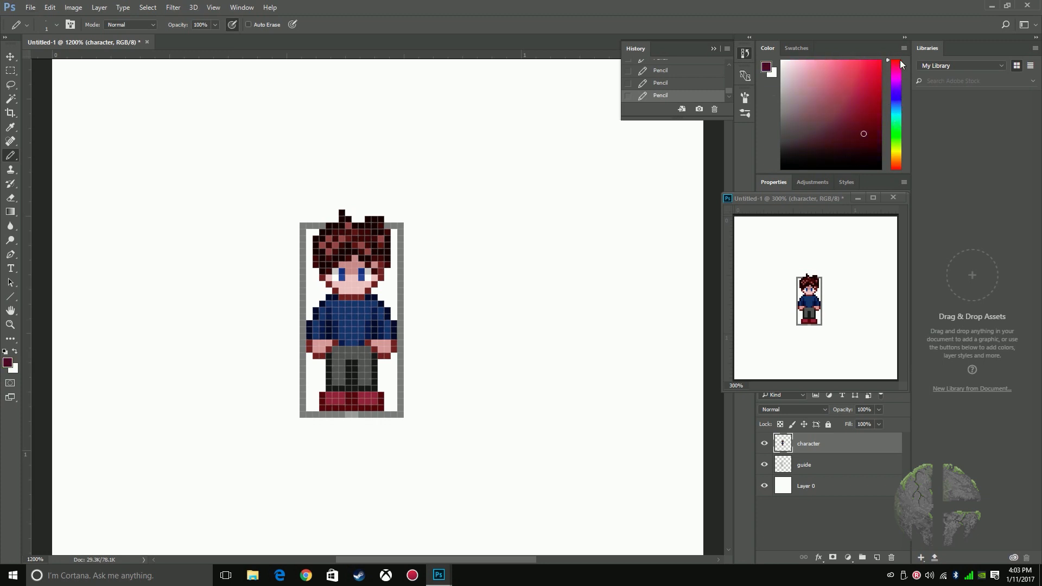
click(354, 310)
mouse_move(848, 77)
mouse_down()
mouse_move(847, 62)
mouse_move(870, 59)
mouse_up()
click(349, 310)
click(355, 309)
click(361, 316)
click(341, 316)
click(348, 323)
click(355, 322)
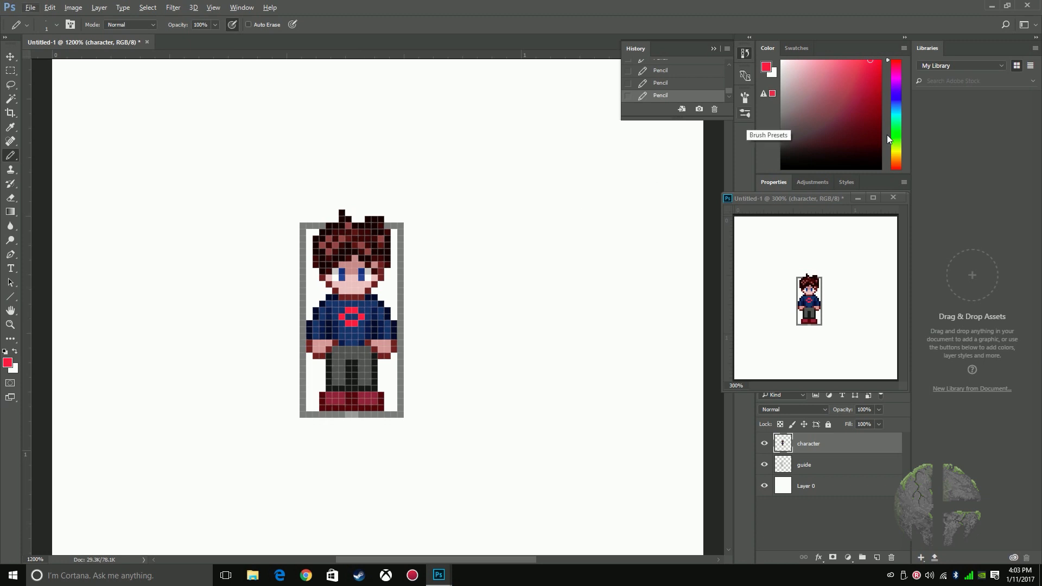
Switch the foreground color to orange, fill the emblem's center and add one orange pixel below it on each side
click(895, 162)
drag(878, 116, 869, 68)
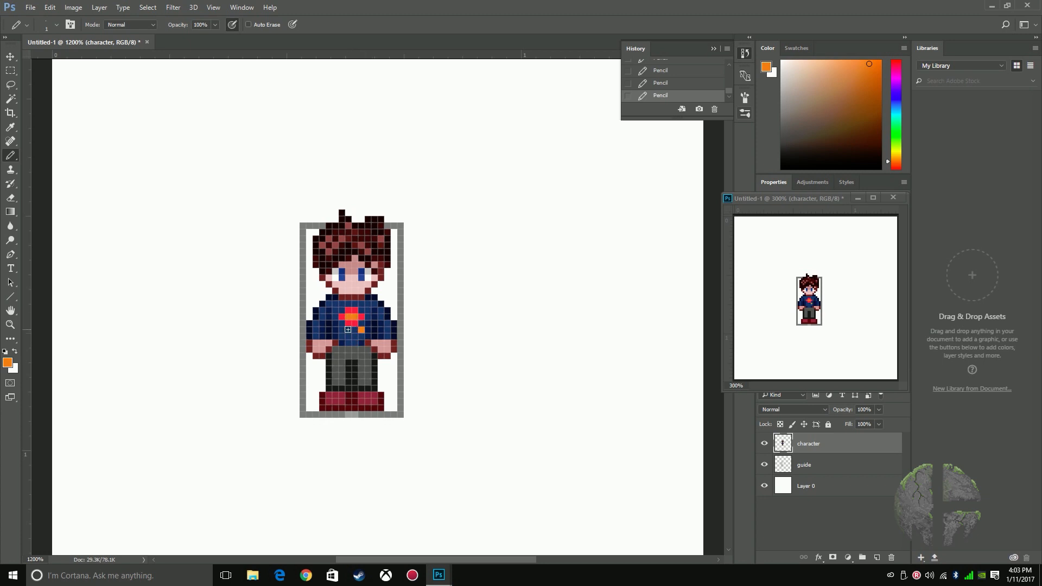
click(342, 329)
Switch the foreground color to bright green and pencil the emblem's lower part, using a darker green for its outer pixels
click(895, 120)
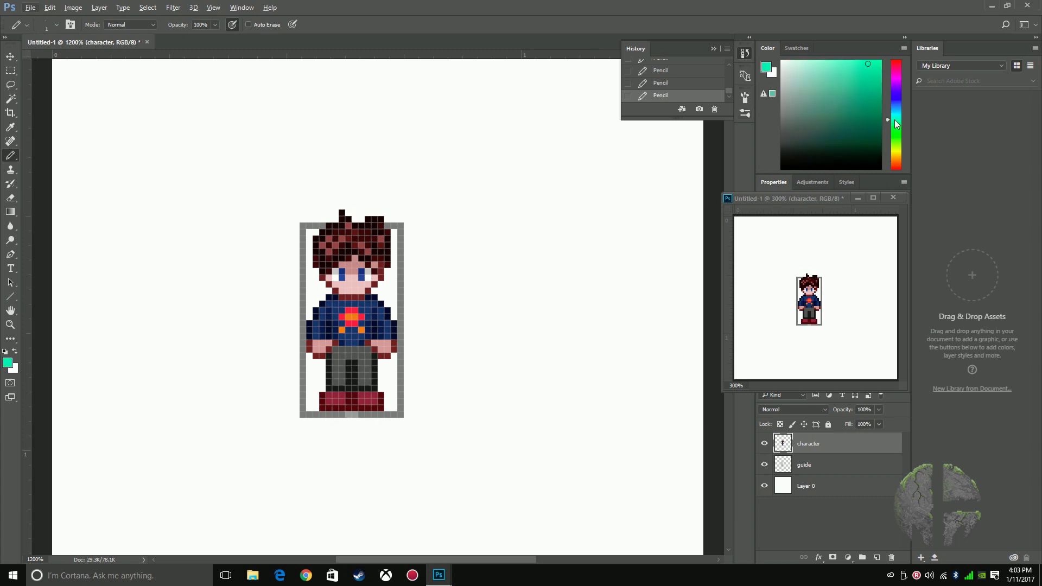
drag(895, 120, 894, 130)
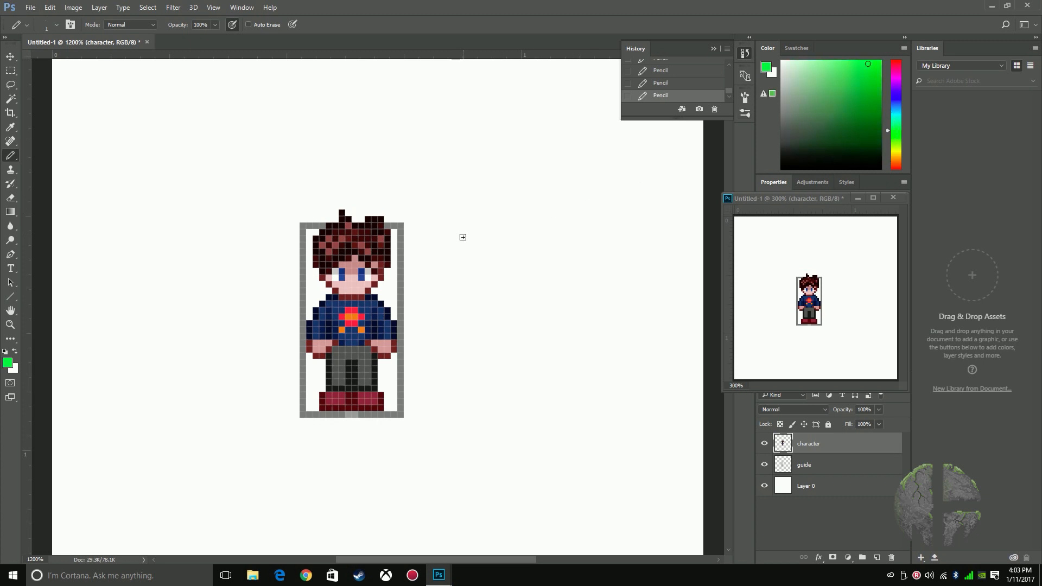
click(342, 323)
click(350, 330)
drag(868, 75, 873, 86)
click(368, 322)
click(335, 322)
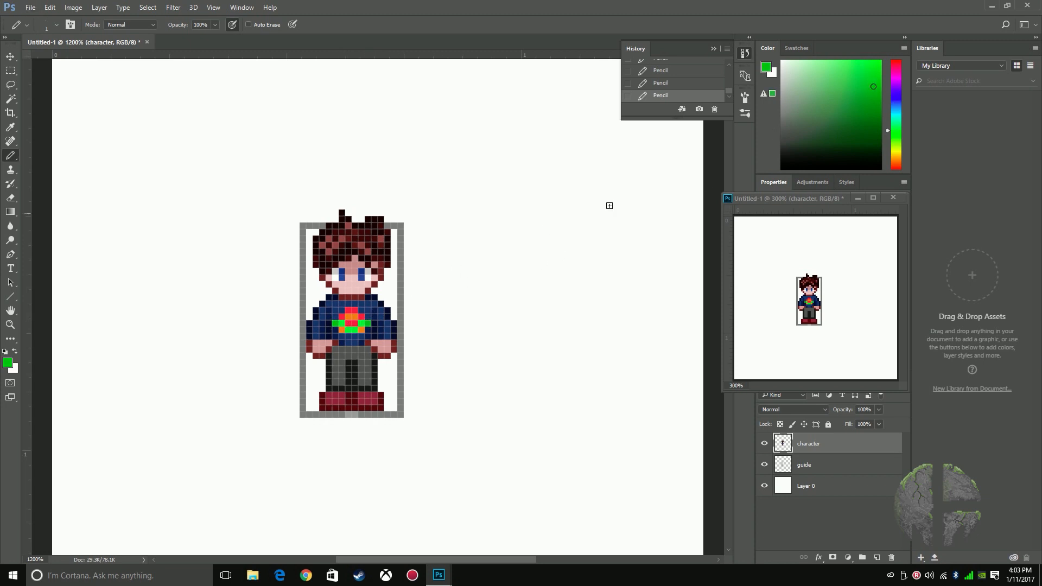
drag(867, 94, 876, 103)
Sample the trousers' grey, darken it to charcoal and pencil vertical shadows along both legs
alt+click(345, 349)
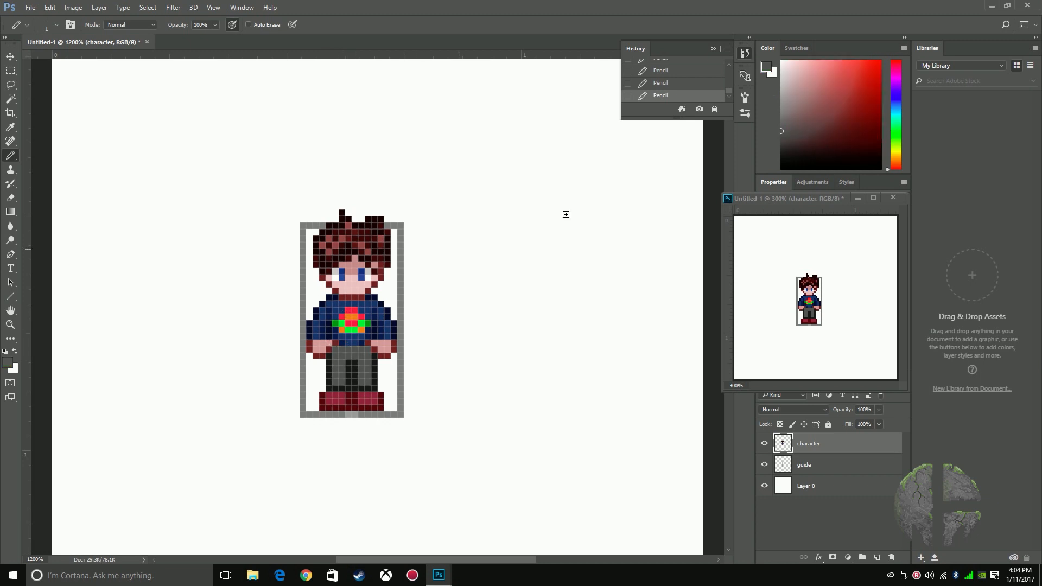
drag(783, 134, 782, 145)
drag(334, 354, 333, 381)
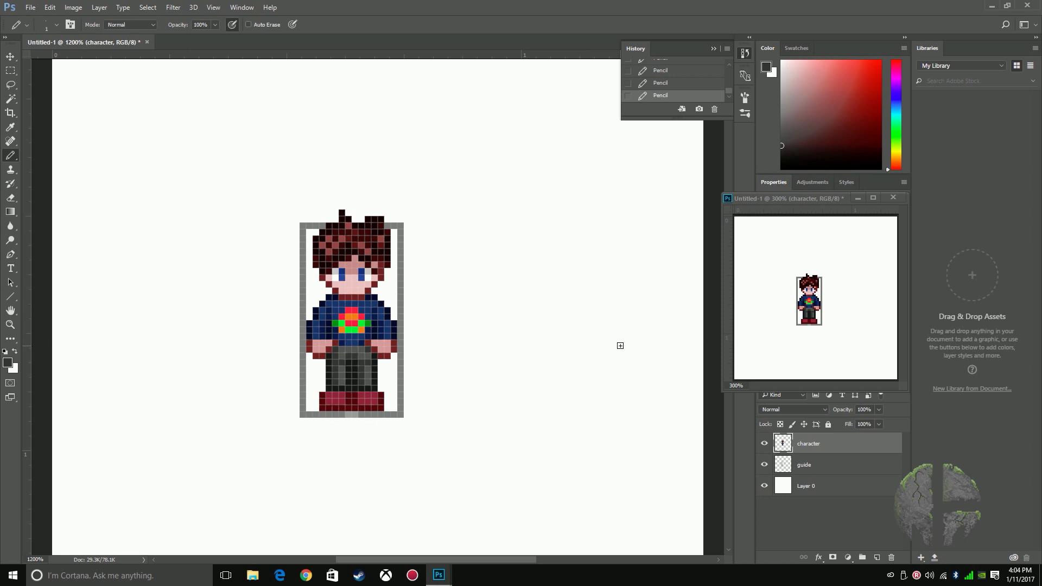
Sample the shoes' reds, mix an in-between dark red and pencil mid-tone shading on both shoes
alt+click(340, 393)
click(854, 105)
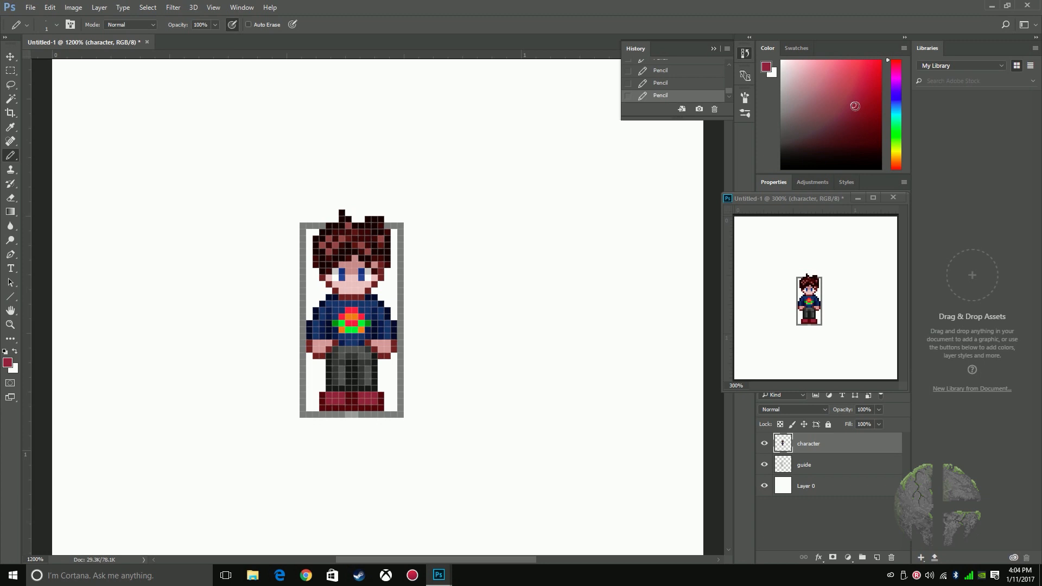
drag(855, 105, 859, 125)
alt+click(383, 401)
drag(870, 128, 865, 115)
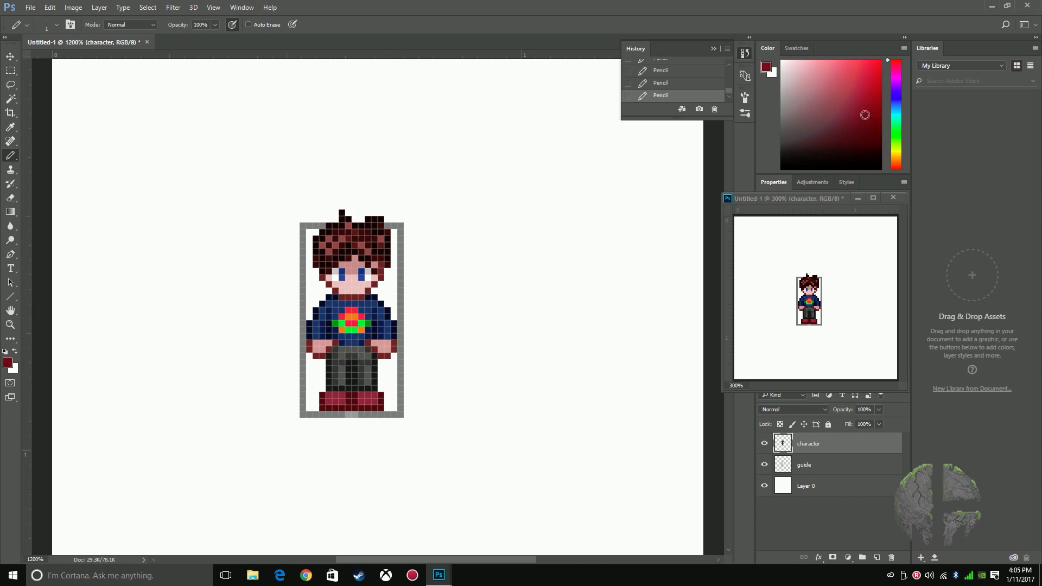
click(373, 402)
Hide the guide layer, then sample the skin color, darken it to a dusty red and pencil shadows on both hands
click(765, 465)
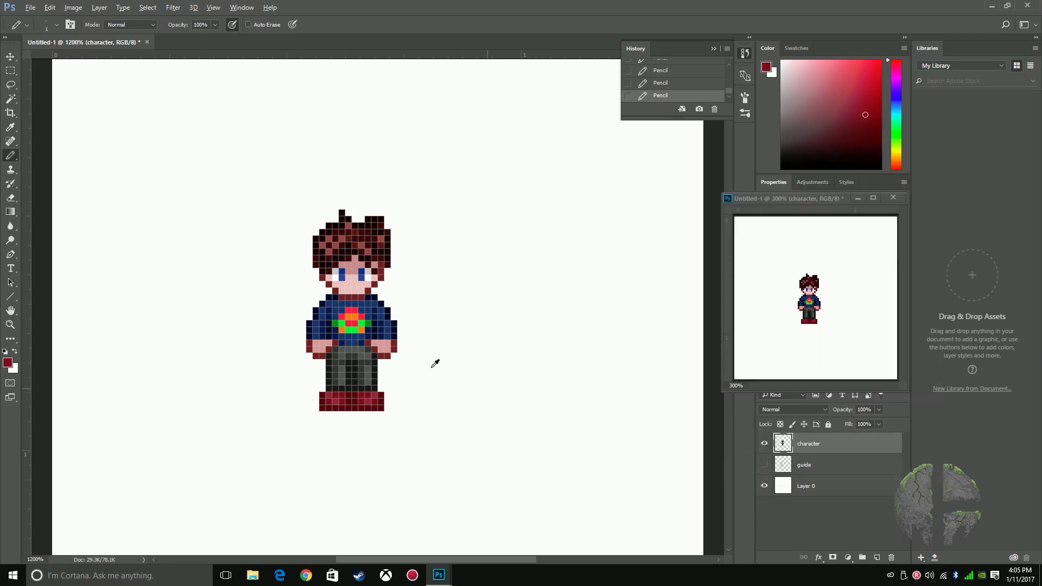
alt+click(320, 343)
drag(811, 84, 826, 94)
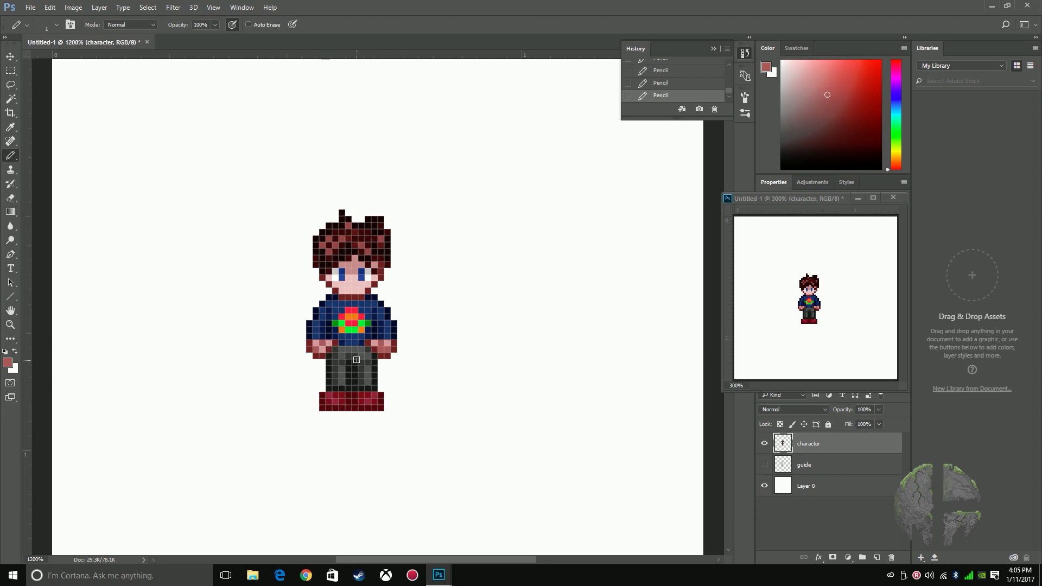
alt+click(322, 342)
alt+click(390, 346)
Collapse the History list and examine the shaded character at several zoom levels down to 100%
click(714, 47)
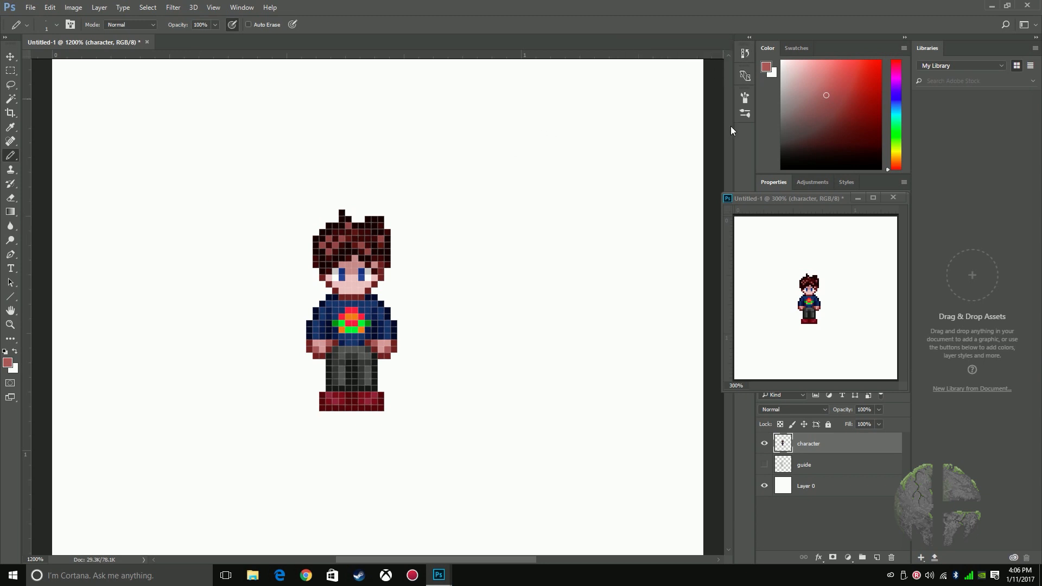
click(774, 198)
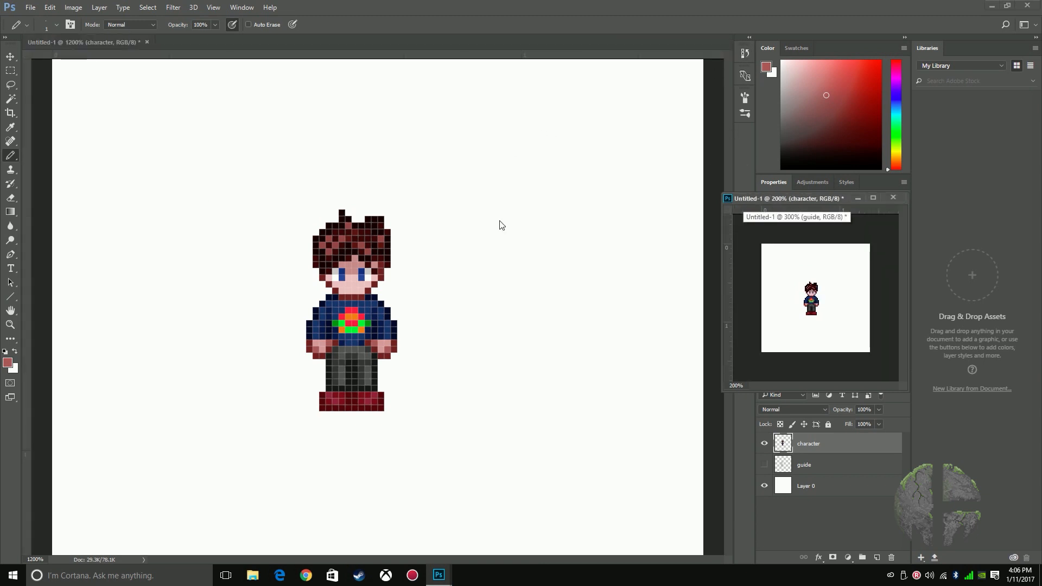
click(122, 38)
key(ctrl+minus)
key(ctrl+minus)
key(ctrl+minus)
key(ctrl+minus)
key(ctrl+minus)
key(ctrl+minus)
key(ctrl+minus)
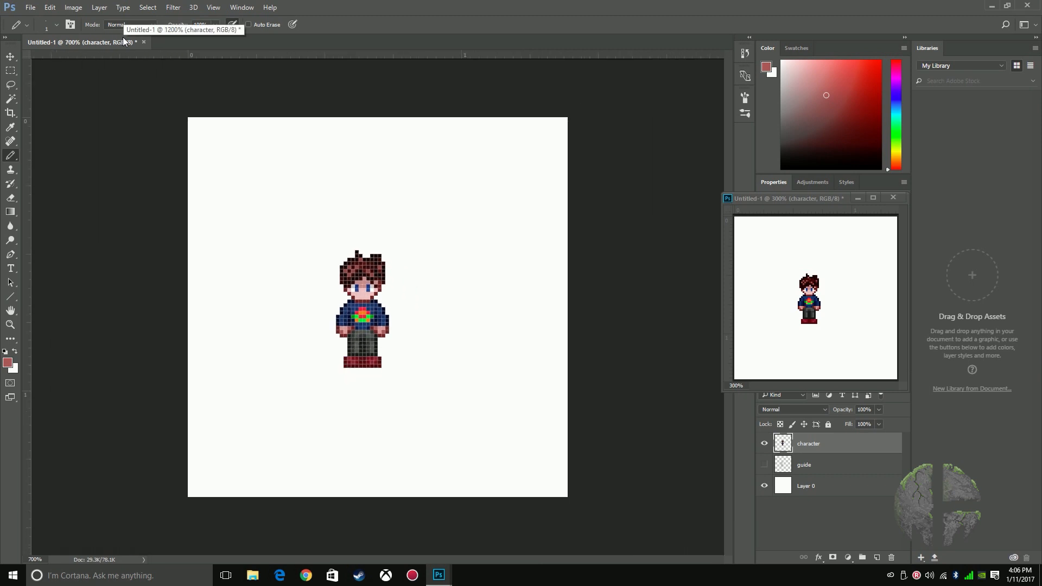
key(ctrl+minus)
key(ctrl+minus)
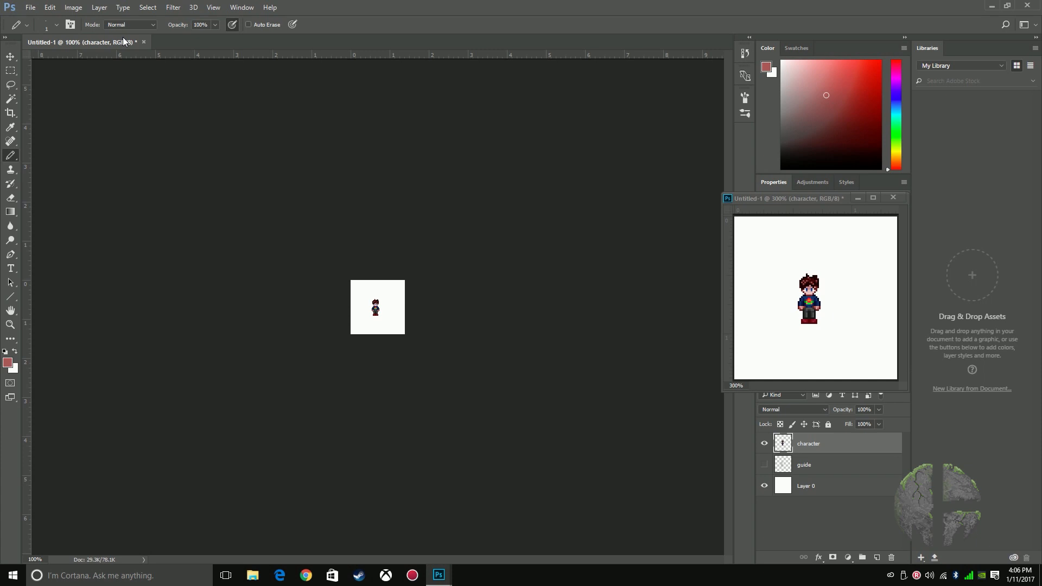
key(ctrl+plus)
key(ctrl+plus)
key(ctrl+plus)
key(ctrl+plus)
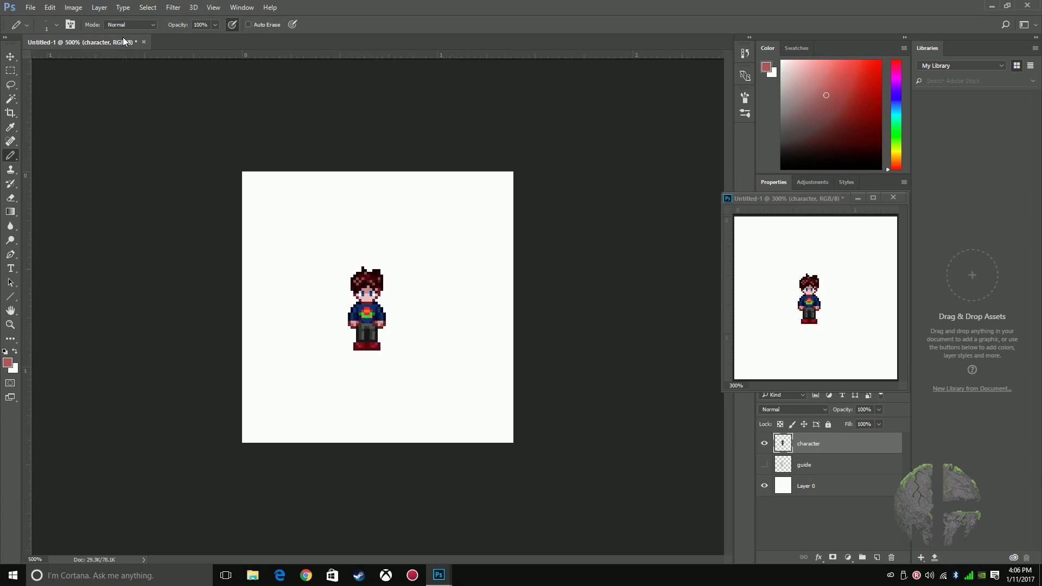
key(ctrl+plus)
key(ctrl+plus)
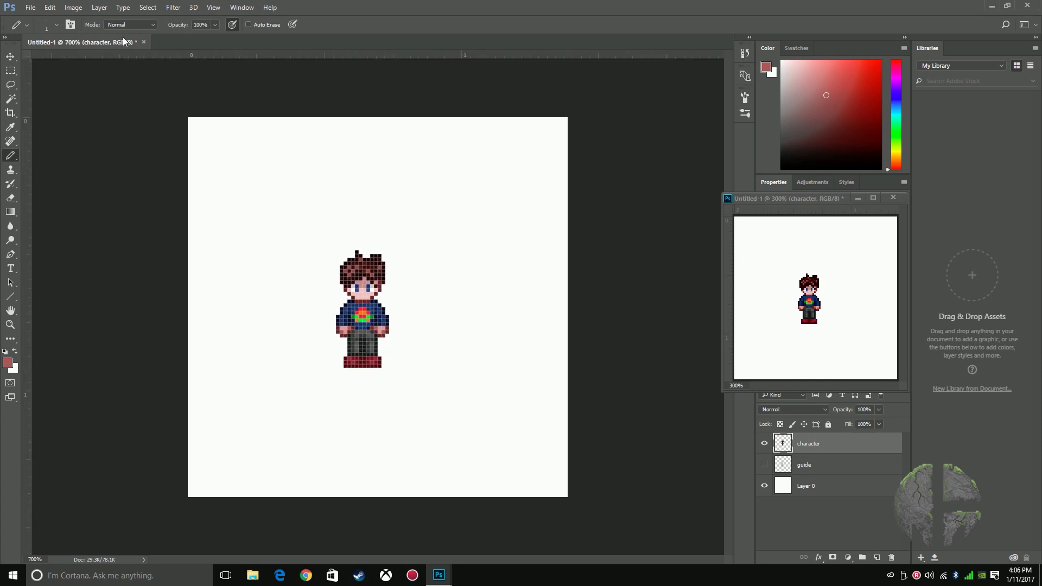
Delete the guide layer and save the document in Photoshop format as PixelMatt_small with maximized compatibility
drag(793, 464, 891, 557)
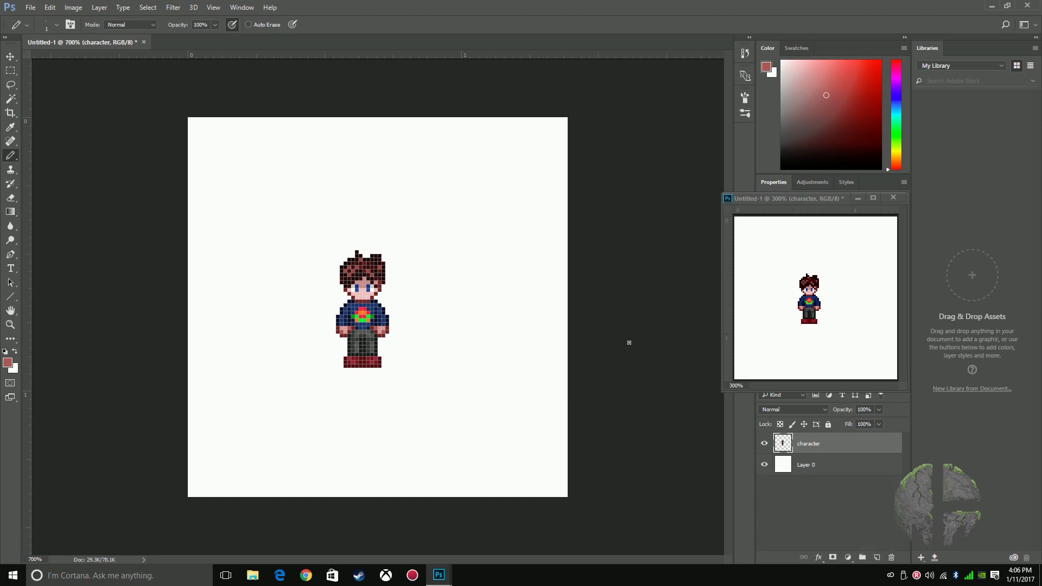
click(30, 8)
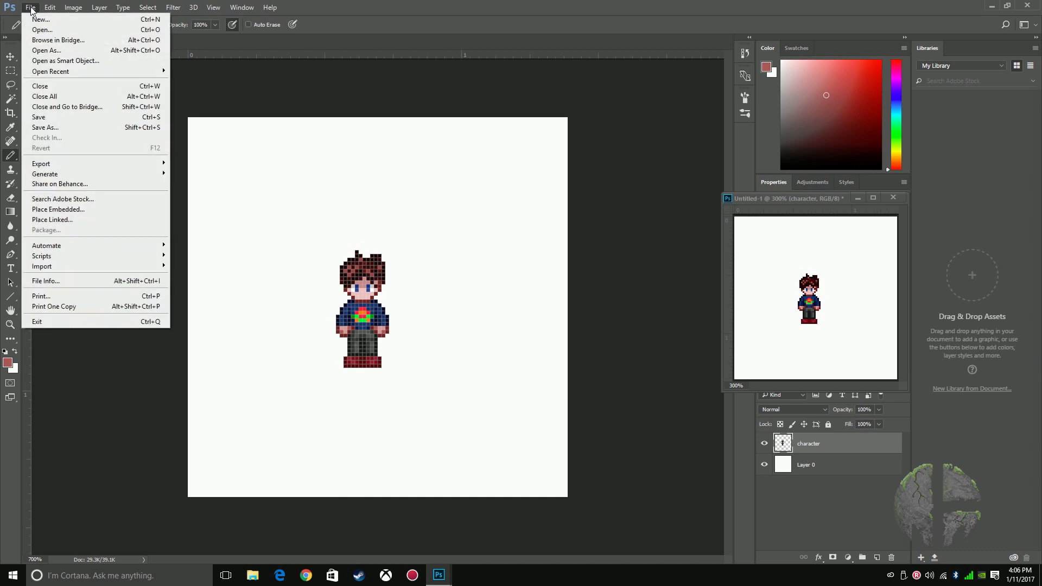
click(45, 128)
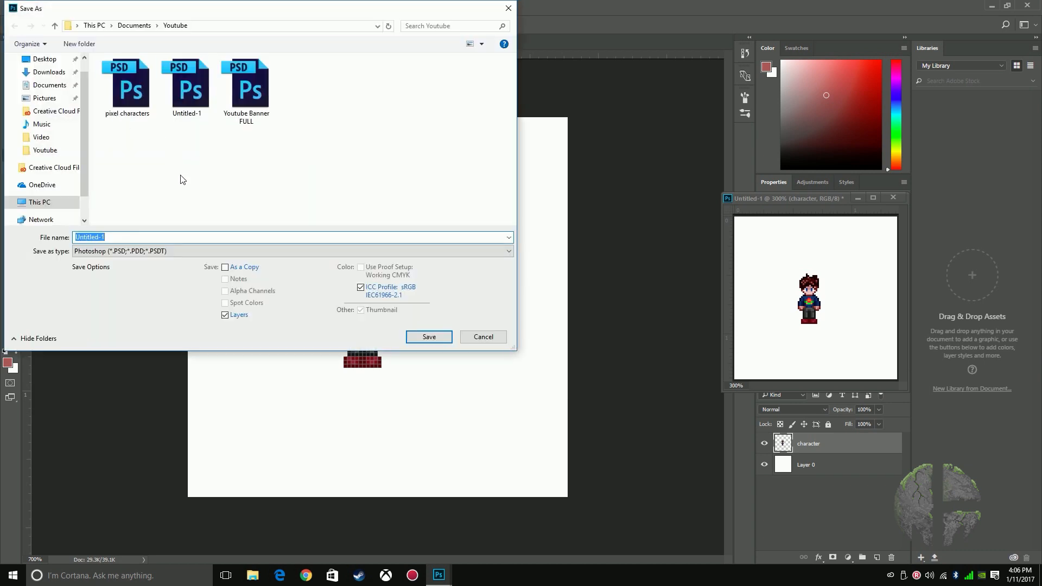
drag(123, 238, 67, 237)
key(BackSpace)
text(p)
key(BackSpace)
text(P)
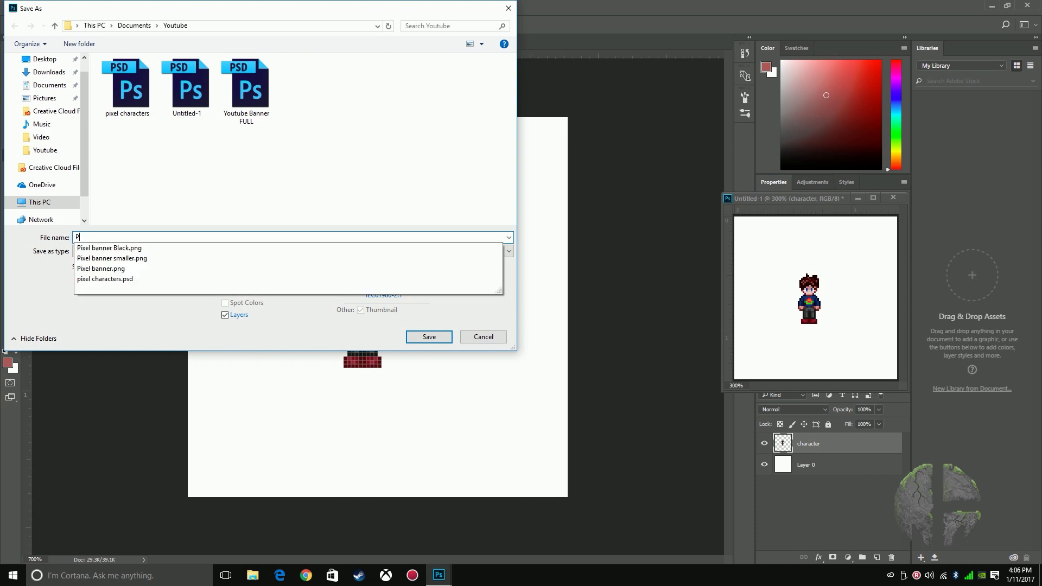
text(ixelMat)
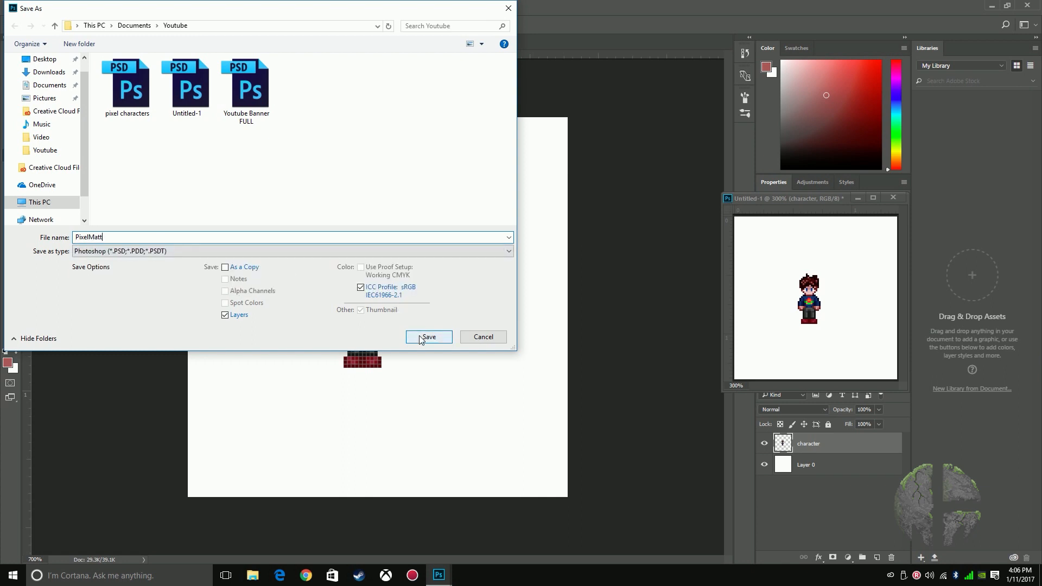
text(t_small)
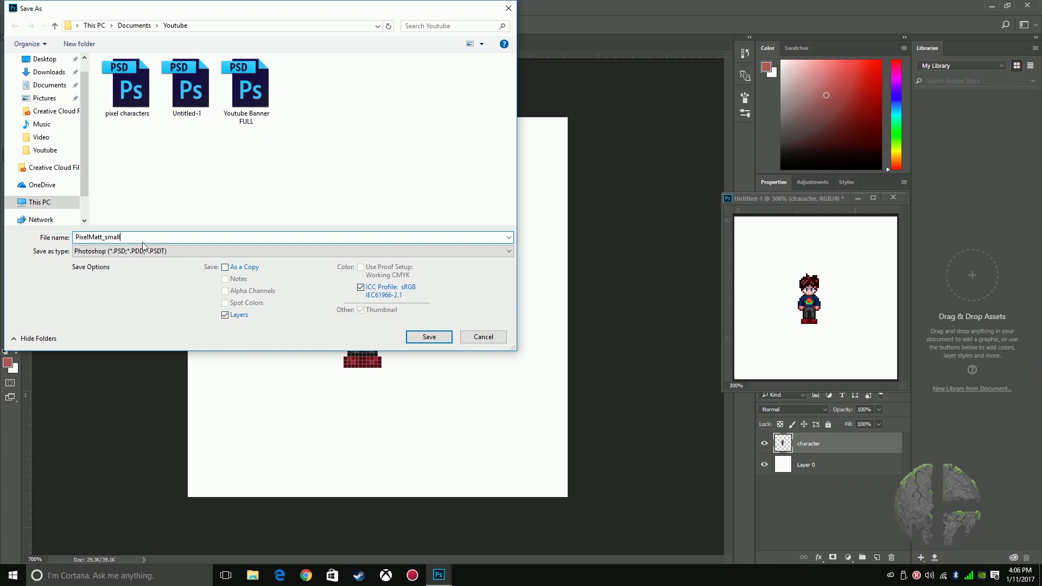
click(423, 337)
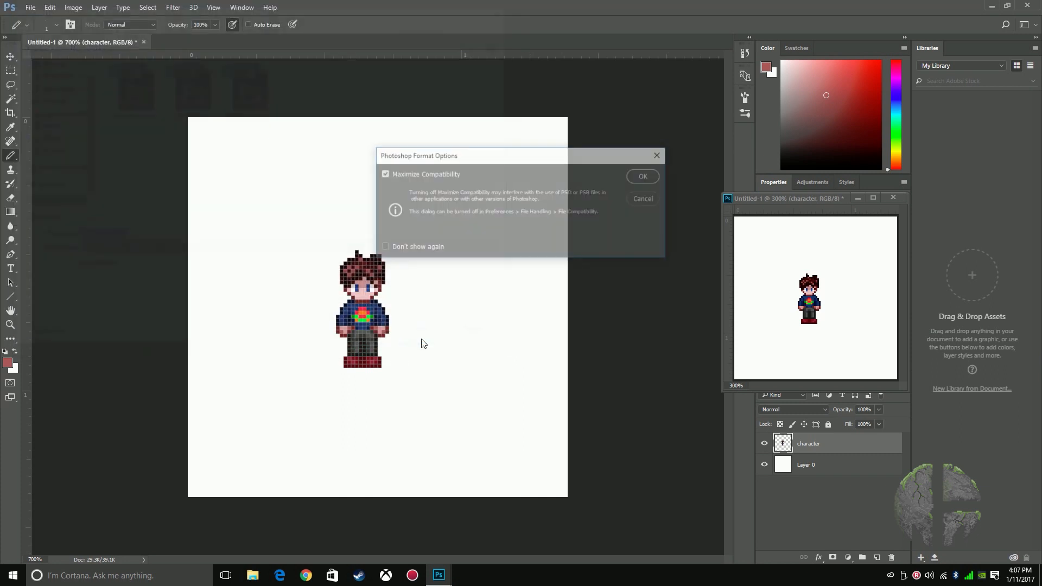
click(646, 176)
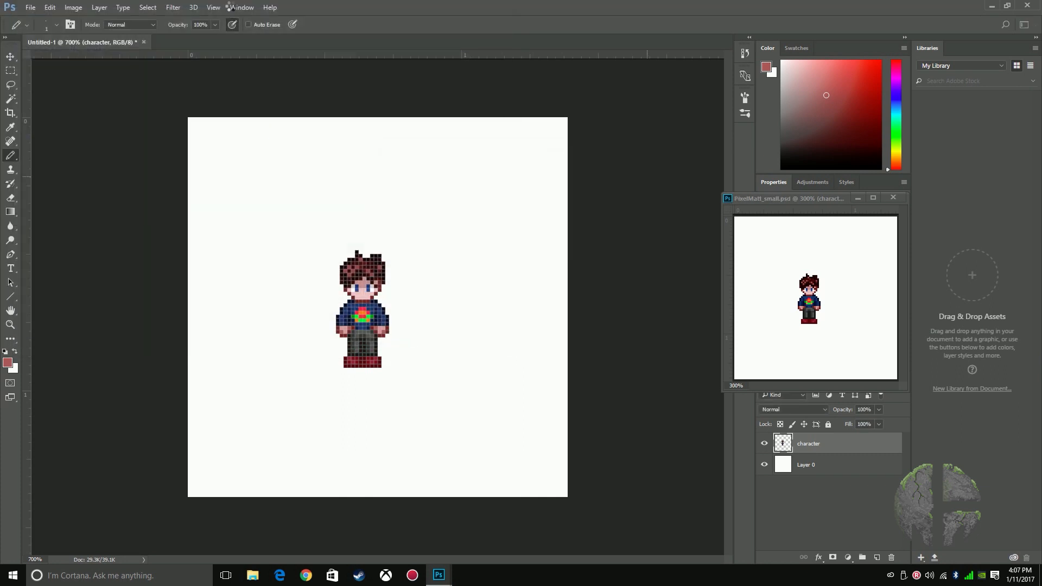
Create a new white 1920 x 1080 pixel document at 72 pixels per inch
click(30, 7)
click(33, 20)
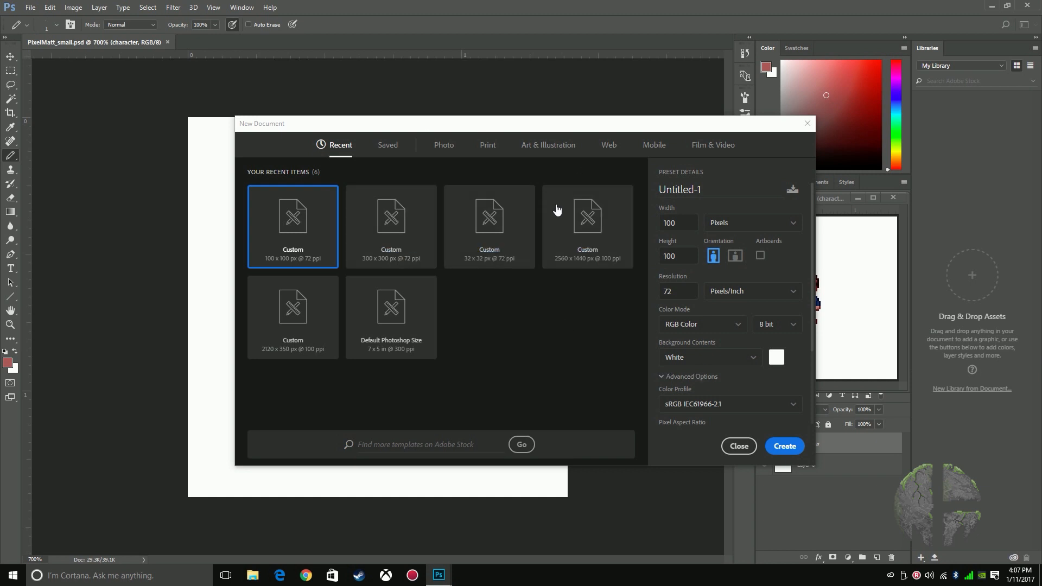
key(BackSpace)
text(1920)
key(Tab)
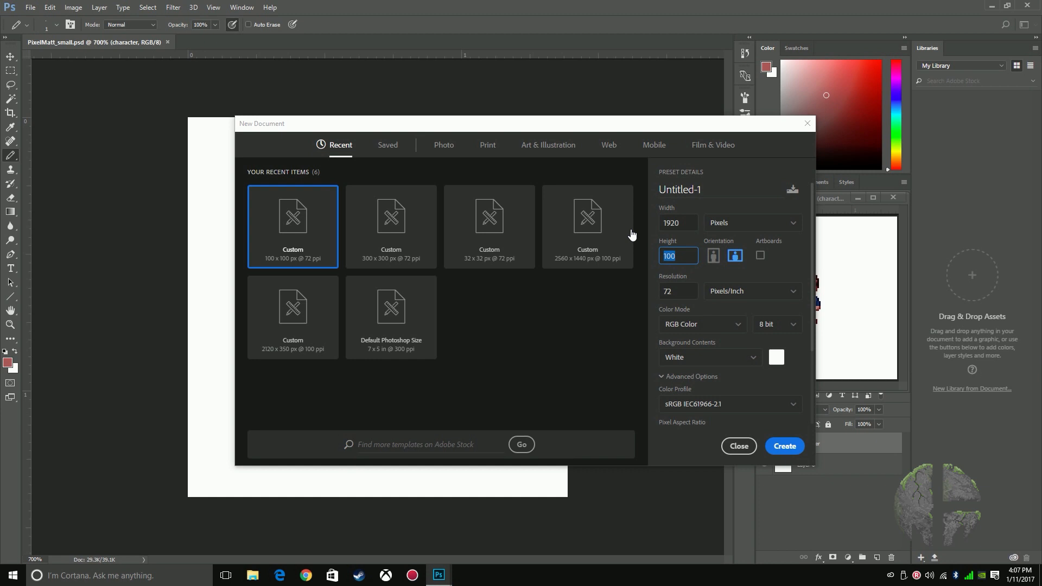
text(1080)
click(781, 447)
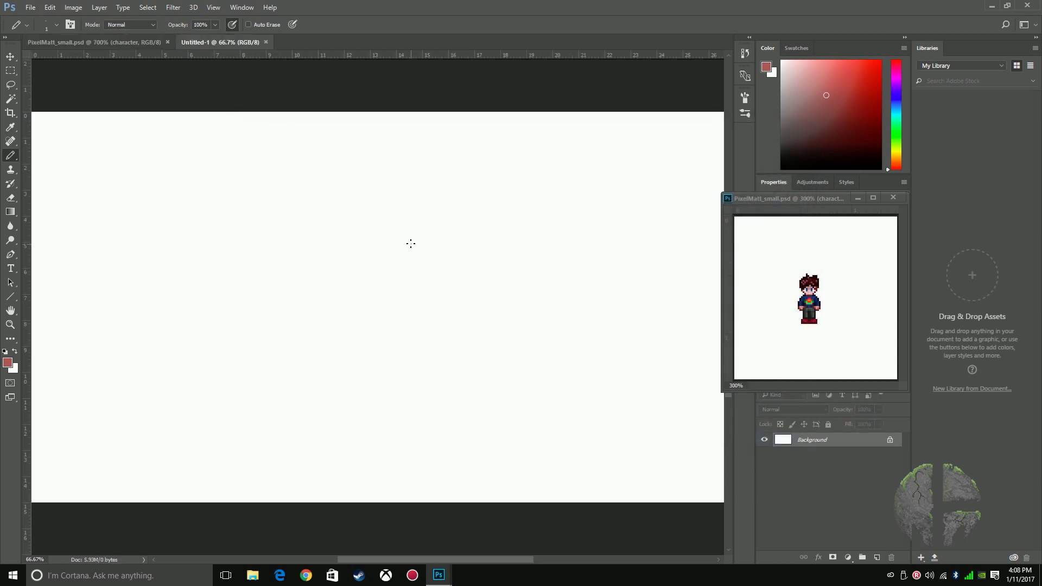
key(ctrl+minus)
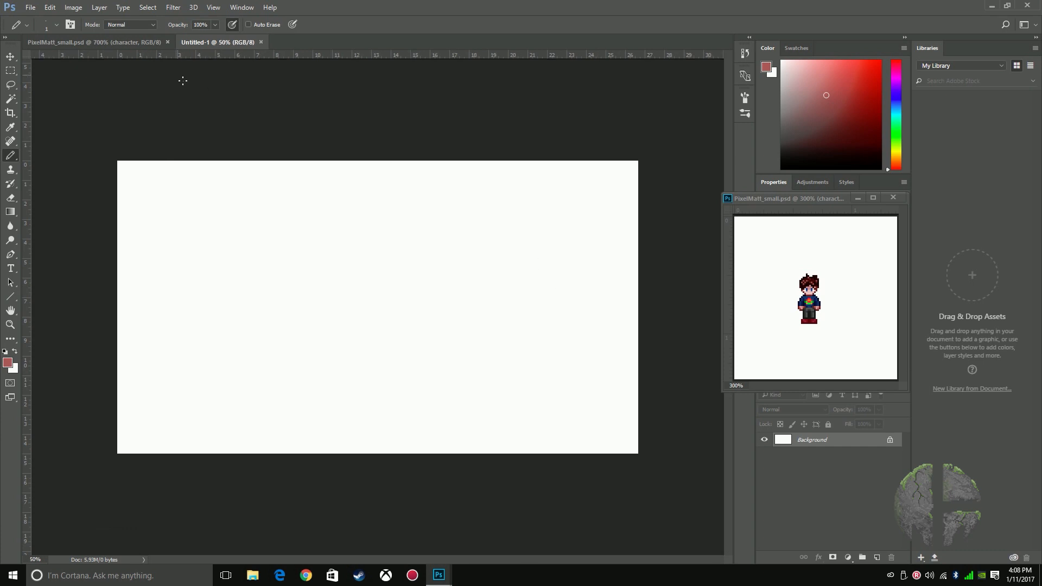
Resize the PixelMatt_small image to 1000 x 1000 pixels, resampling with Nearest Neighbor (hard edges)
click(105, 39)
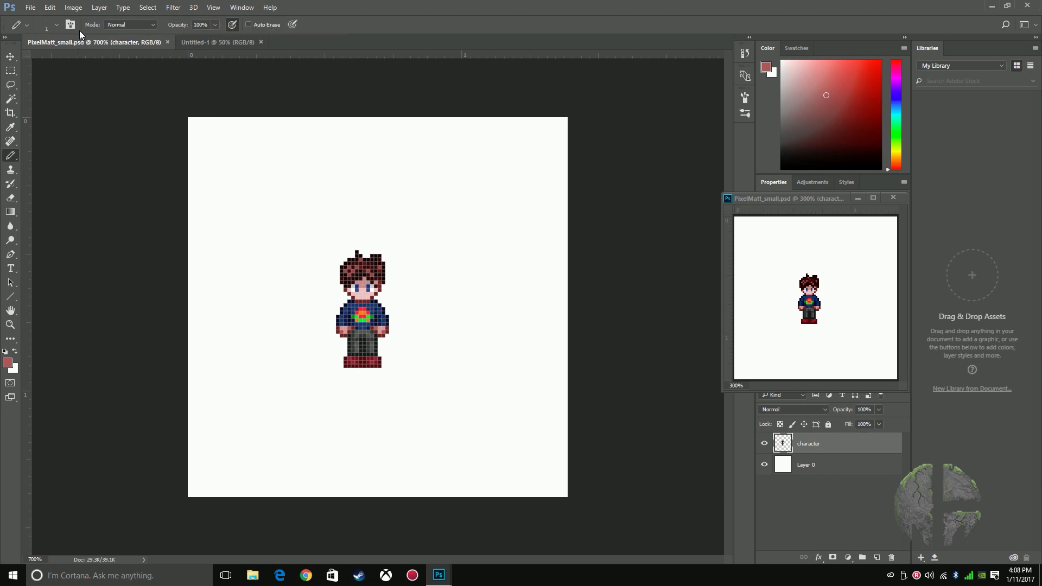
click(76, 7)
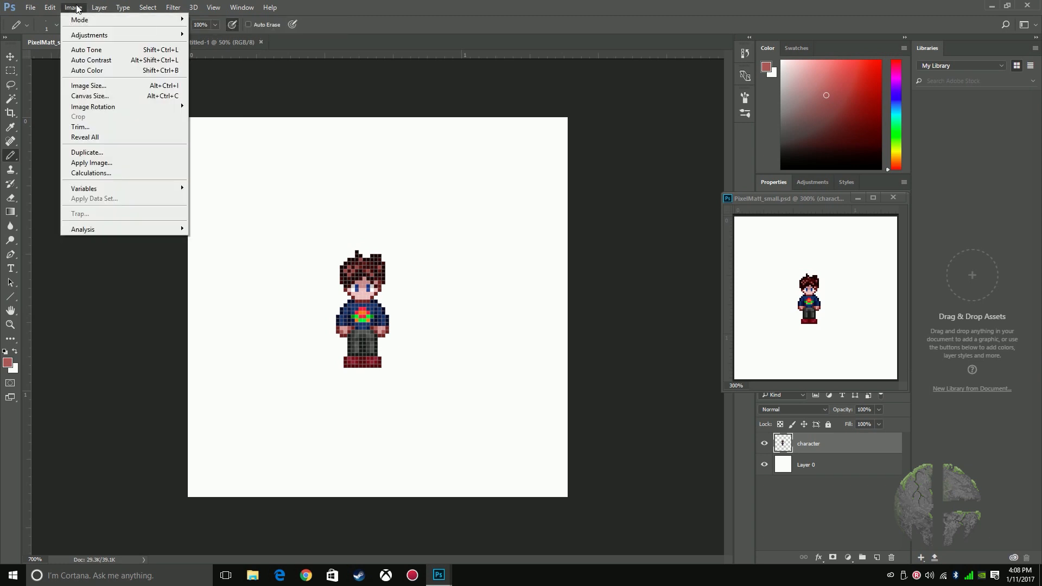
click(91, 84)
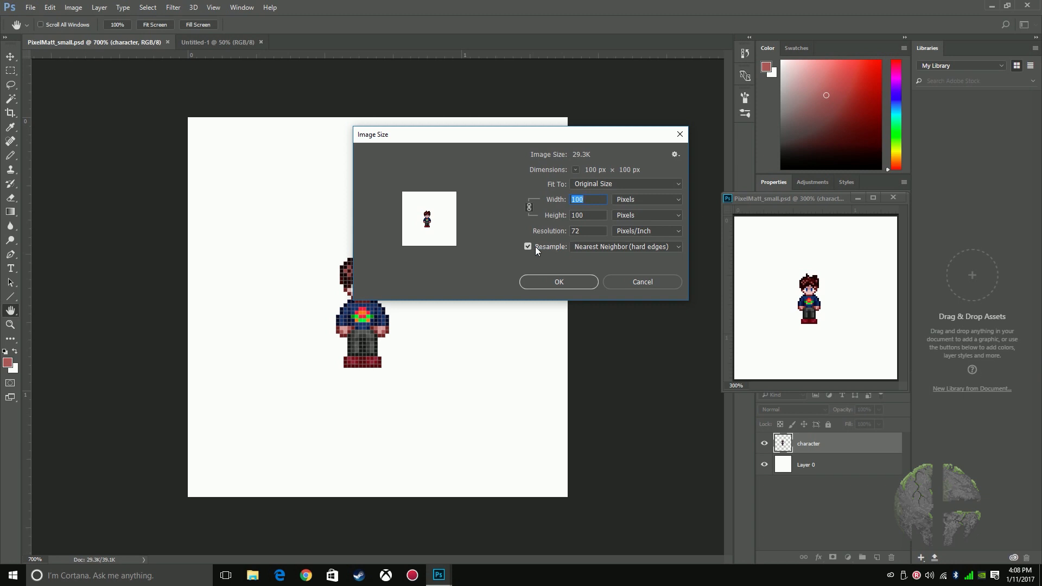
click(582, 247)
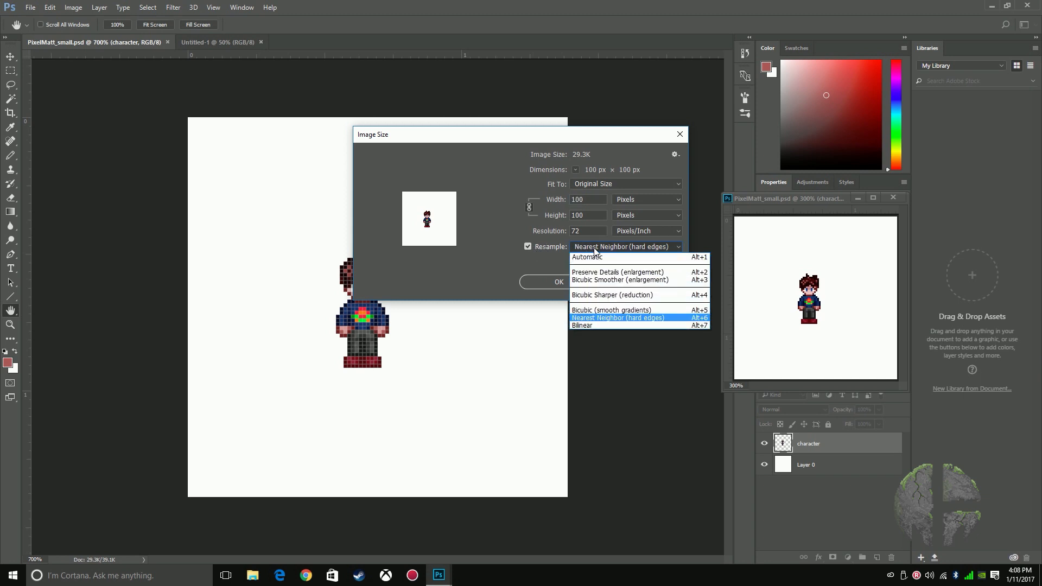
click(611, 319)
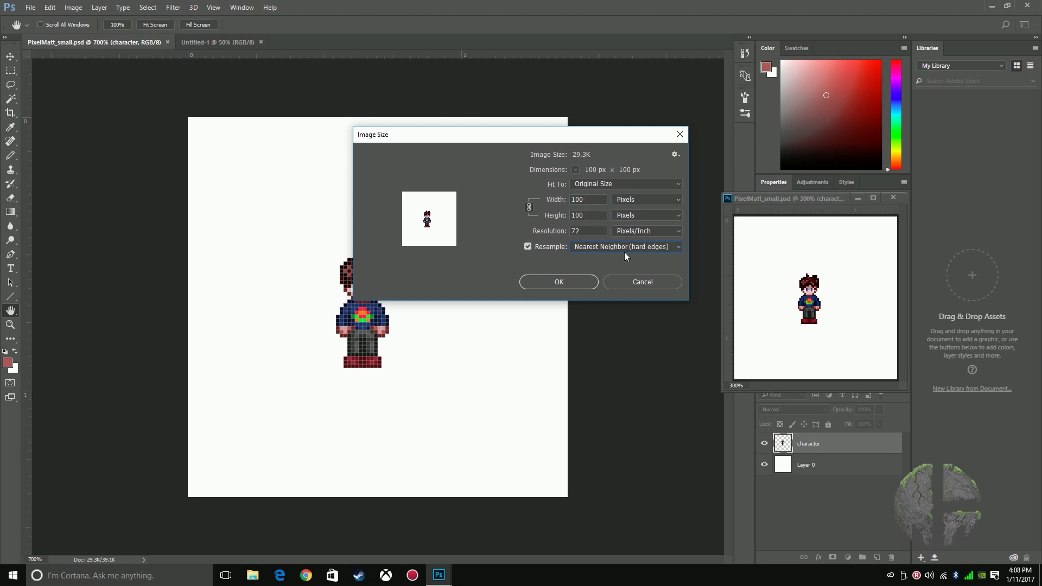
click(561, 200)
key(BackSpace)
click(590, 215)
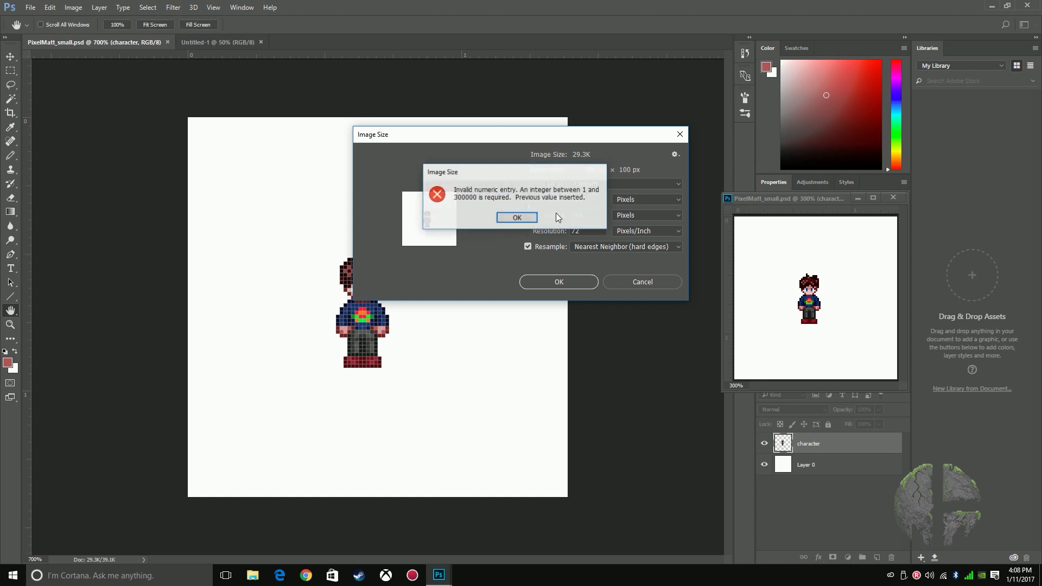
click(529, 217)
text(10)
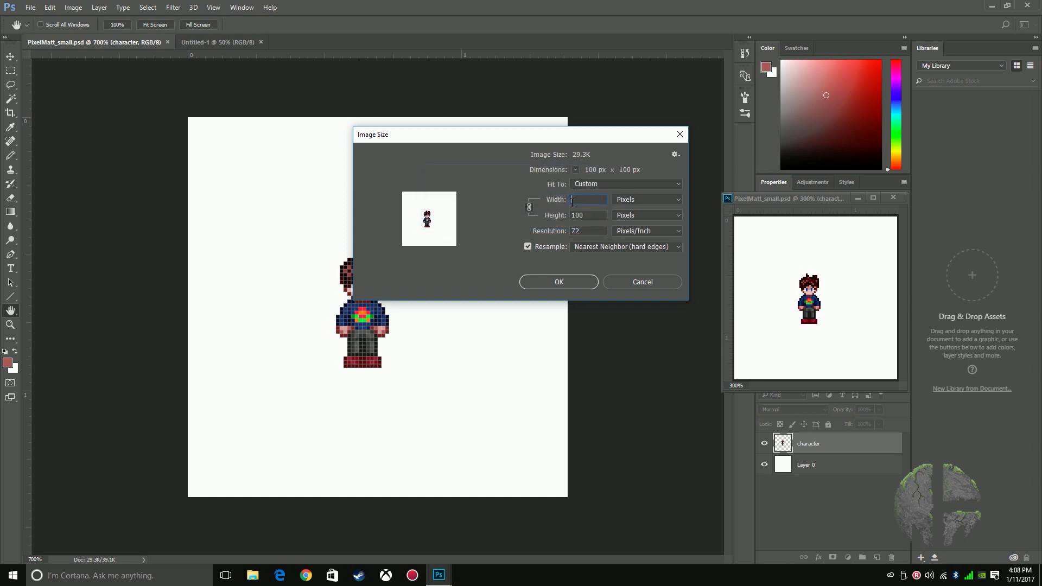
text(00)
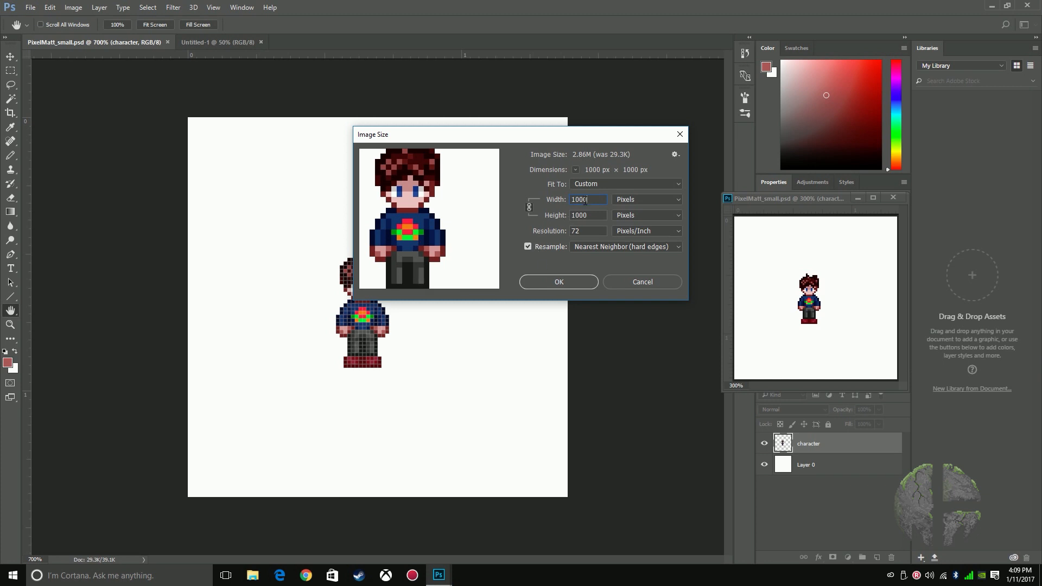
click(569, 281)
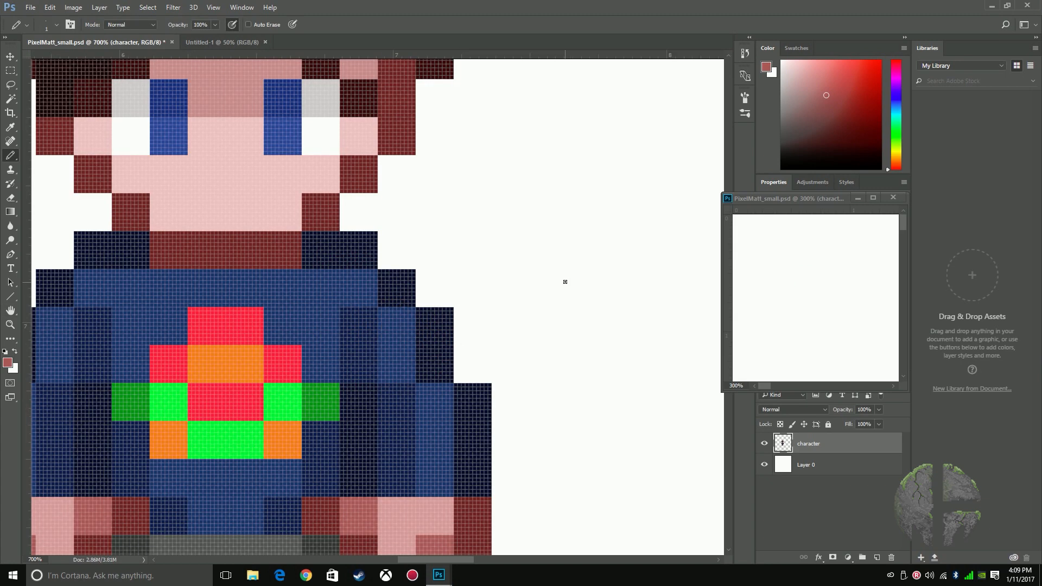
Examine the enlarged character's pixel edges at zoom levels from 700% down to 100%
key(ctrl+minus)
key(ctrl+plus)
key(ctrl+minus)
key(ctrl+minus)
key(ctrl+minus)
key(ctrl+minus)
key(ctrl+minus)
key(ctrl+minus)
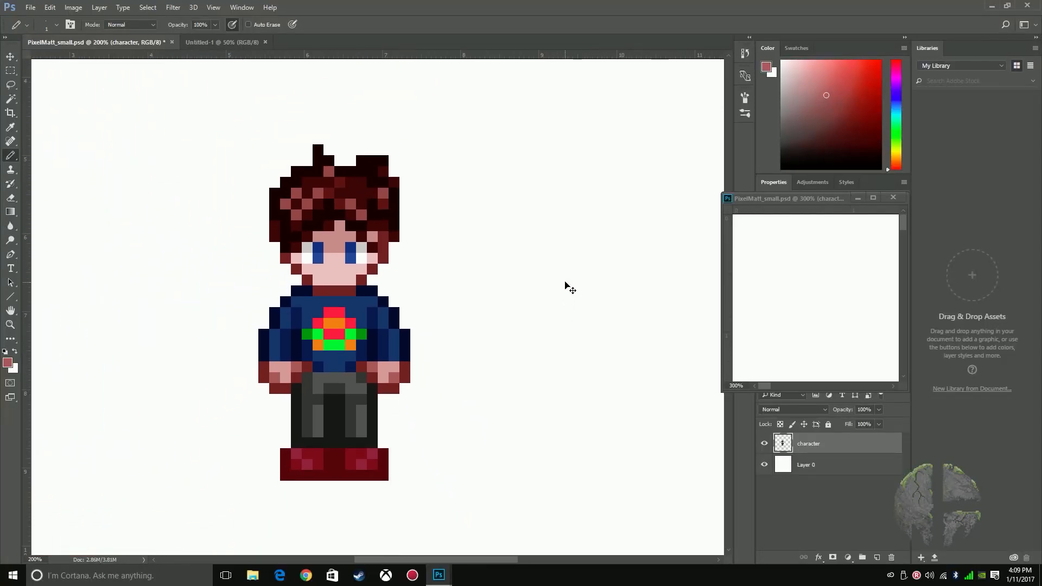
key(ctrl+minus)
key(ctrl+plus)
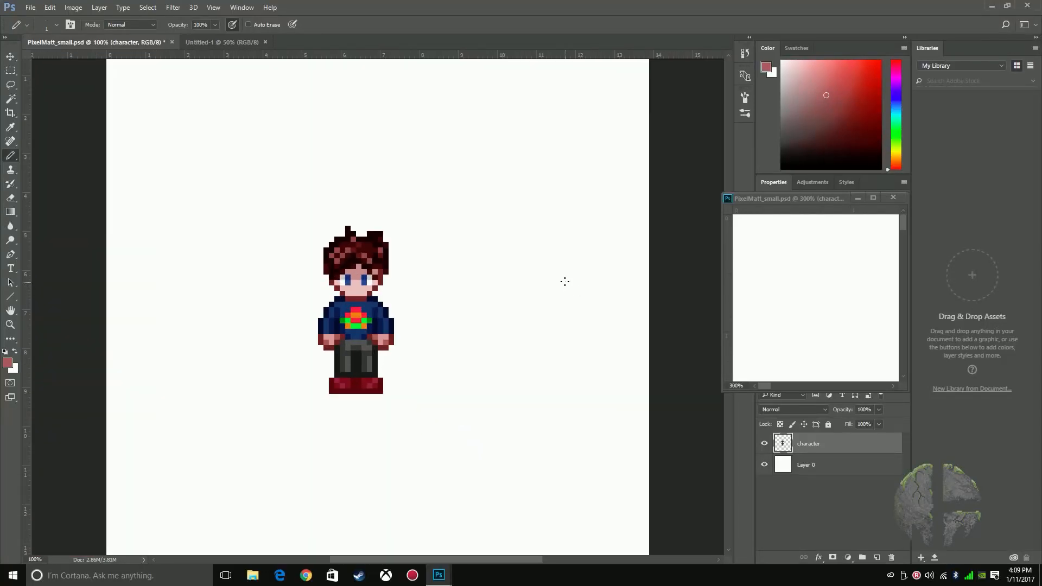
Inspect the enlarged character's pixels up close at 600–700% zoom, finishing with the whole figure in view at 200%
key(ctrl+plus)
key(ctrl+plus)
key(ctrl+plus)
key(ctrl+plus)
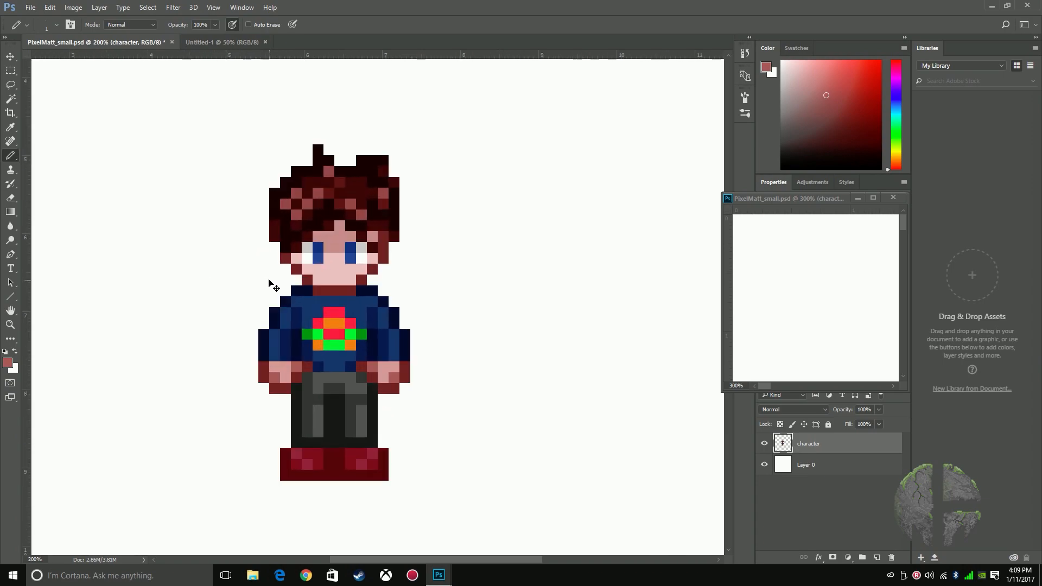
key(ctrl+plus)
key(ctrl+minus)
key(ctrl+minus)
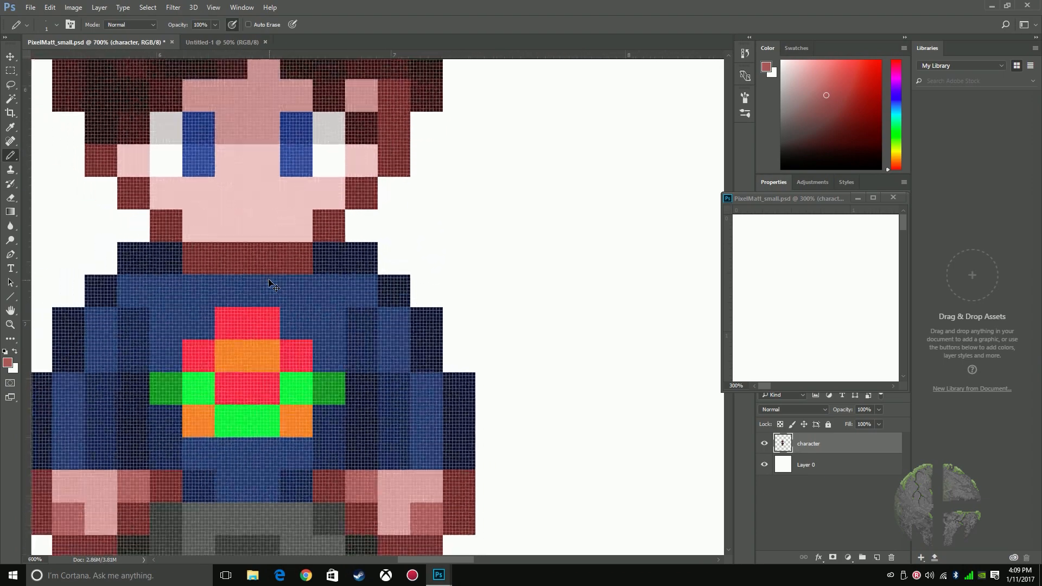
key(ctrl+minus)
key(ctrl+minus)
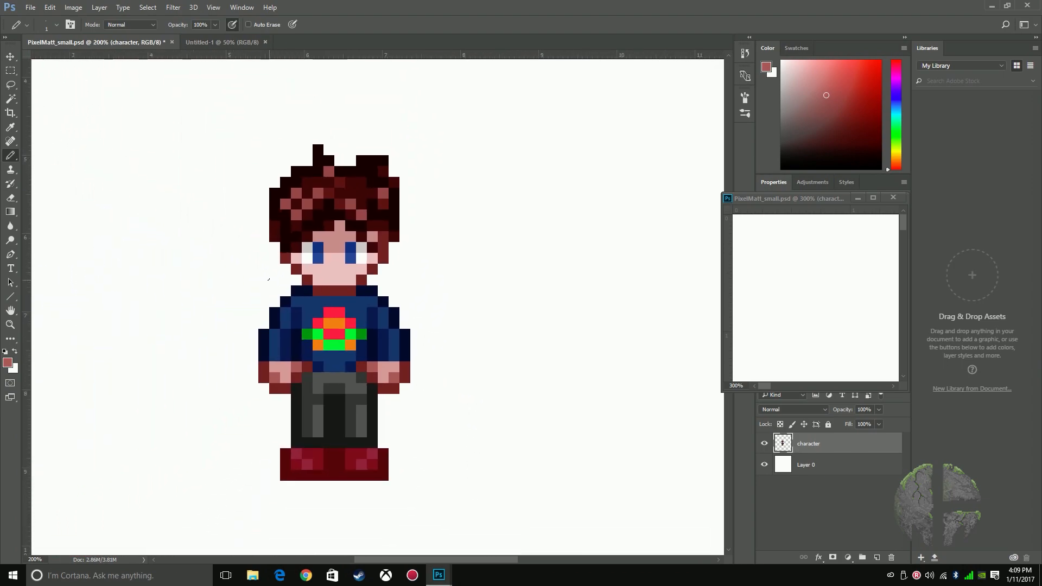
Copy the character layer into the white 1920 x 1080 document and position it low on the canvas, slightly left of centre
key(v)
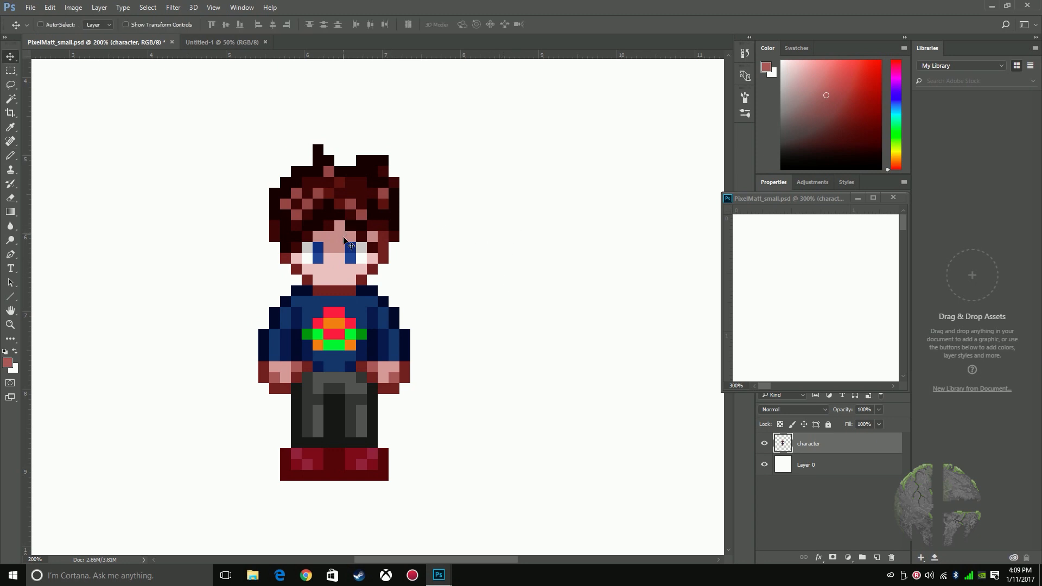
drag(345, 265, 385, 321)
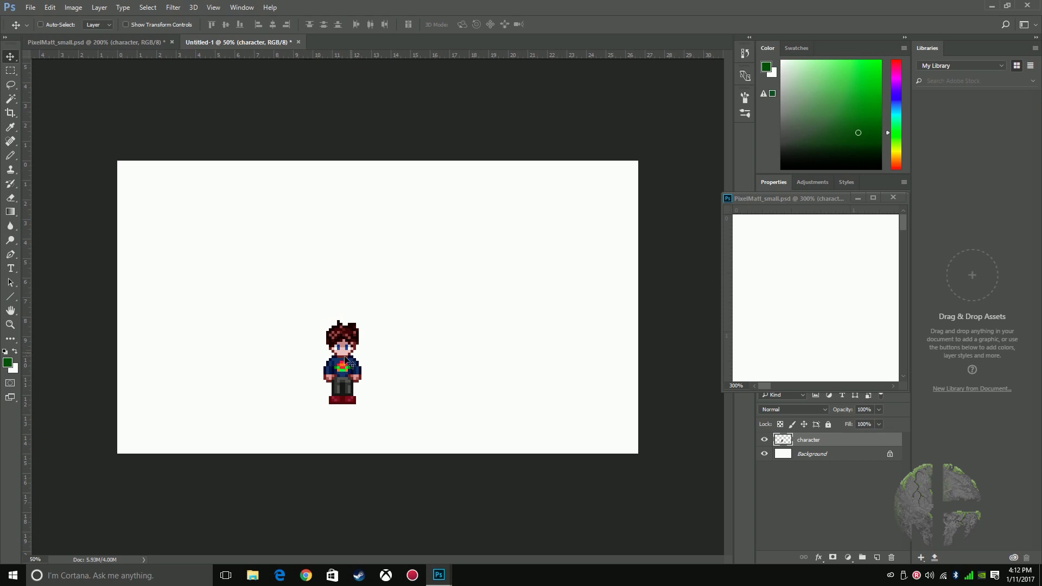
drag(345, 356, 330, 395)
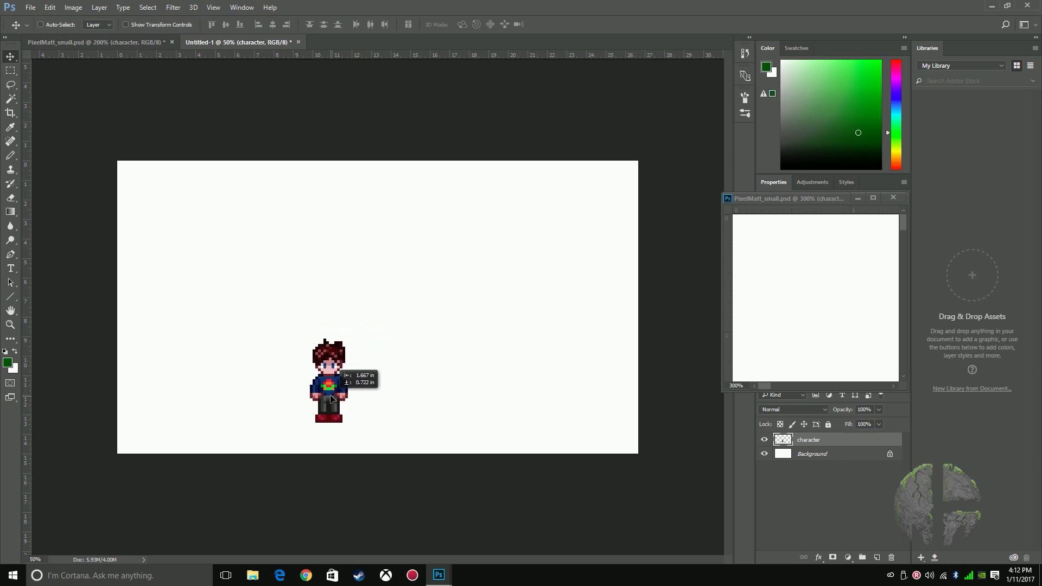
Open the Youtube Banner FULL PNG image from the Youtube folder
click(108, 41)
click(30, 7)
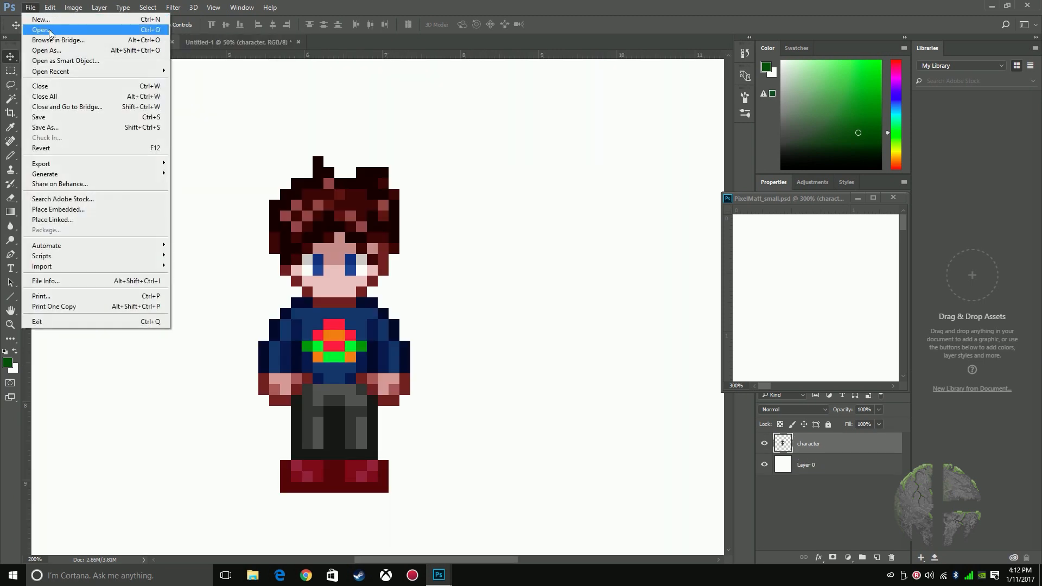
click(50, 33)
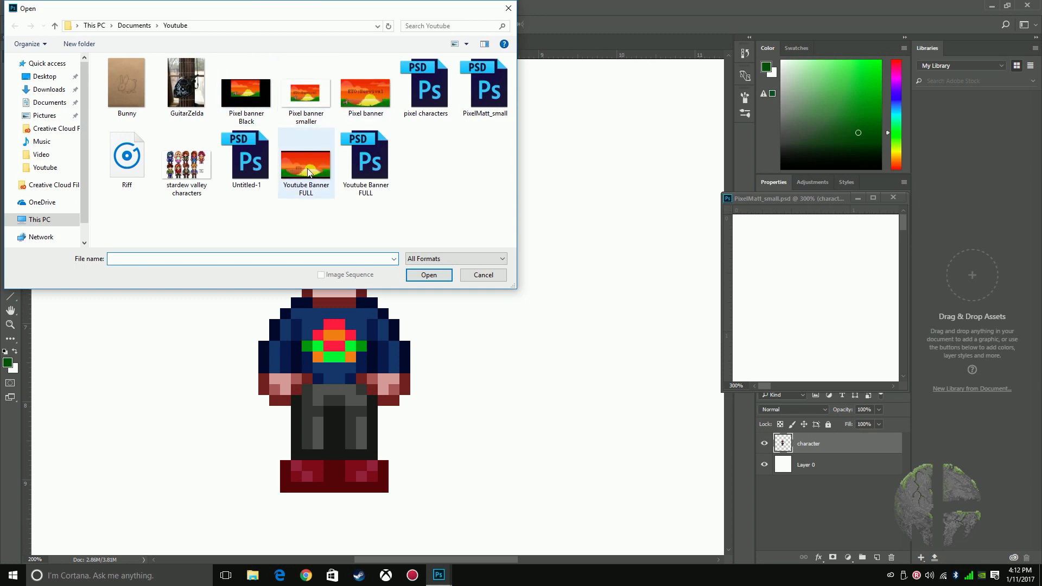
double_click(307, 172)
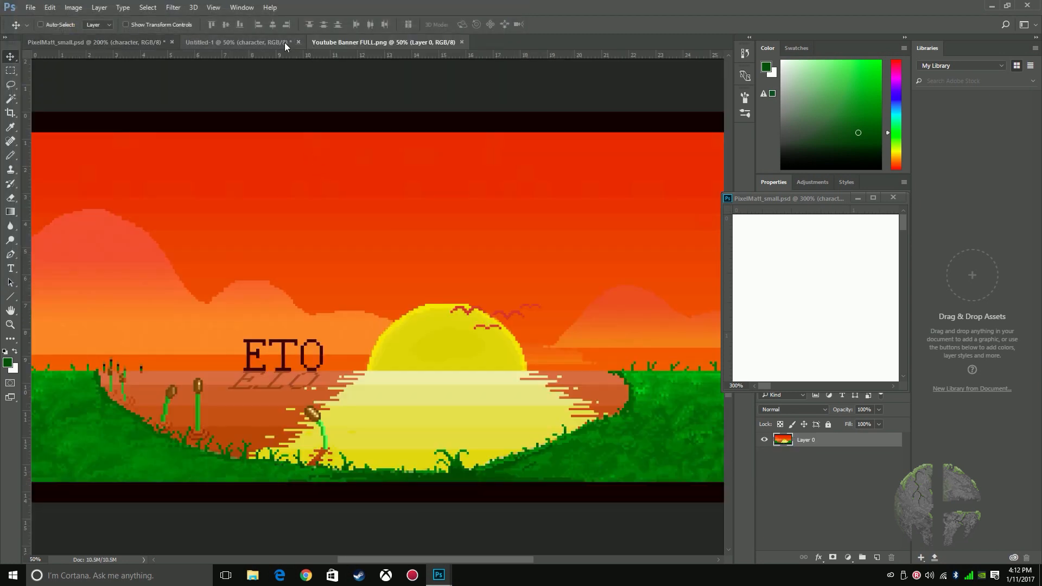
Copy the character from Untitled-1 onto the grassy shore right of the sun in the banner, and preview the composition full screen
click(263, 41)
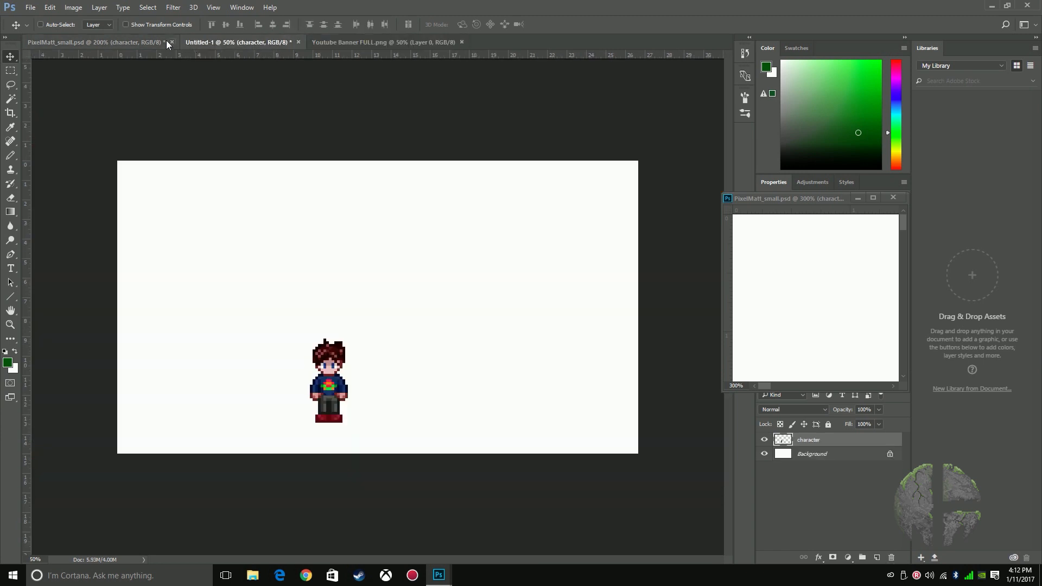
drag(331, 402, 601, 424)
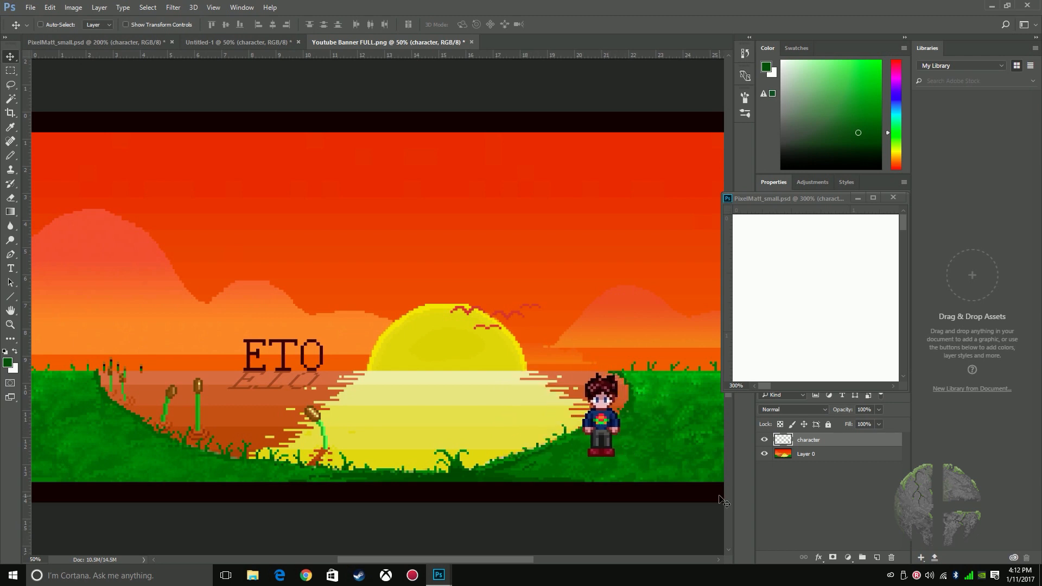
key(f)
key(f)
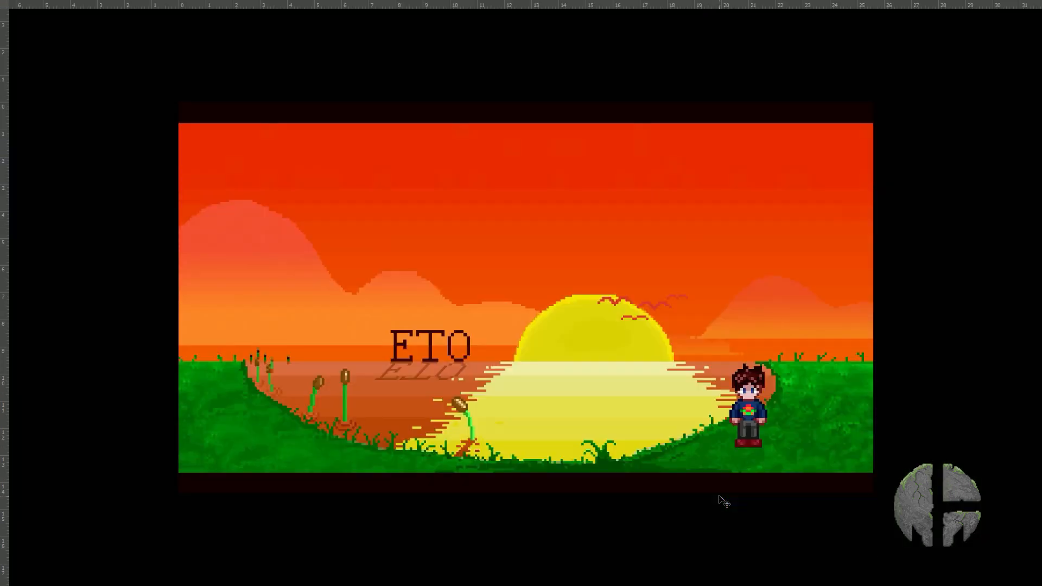